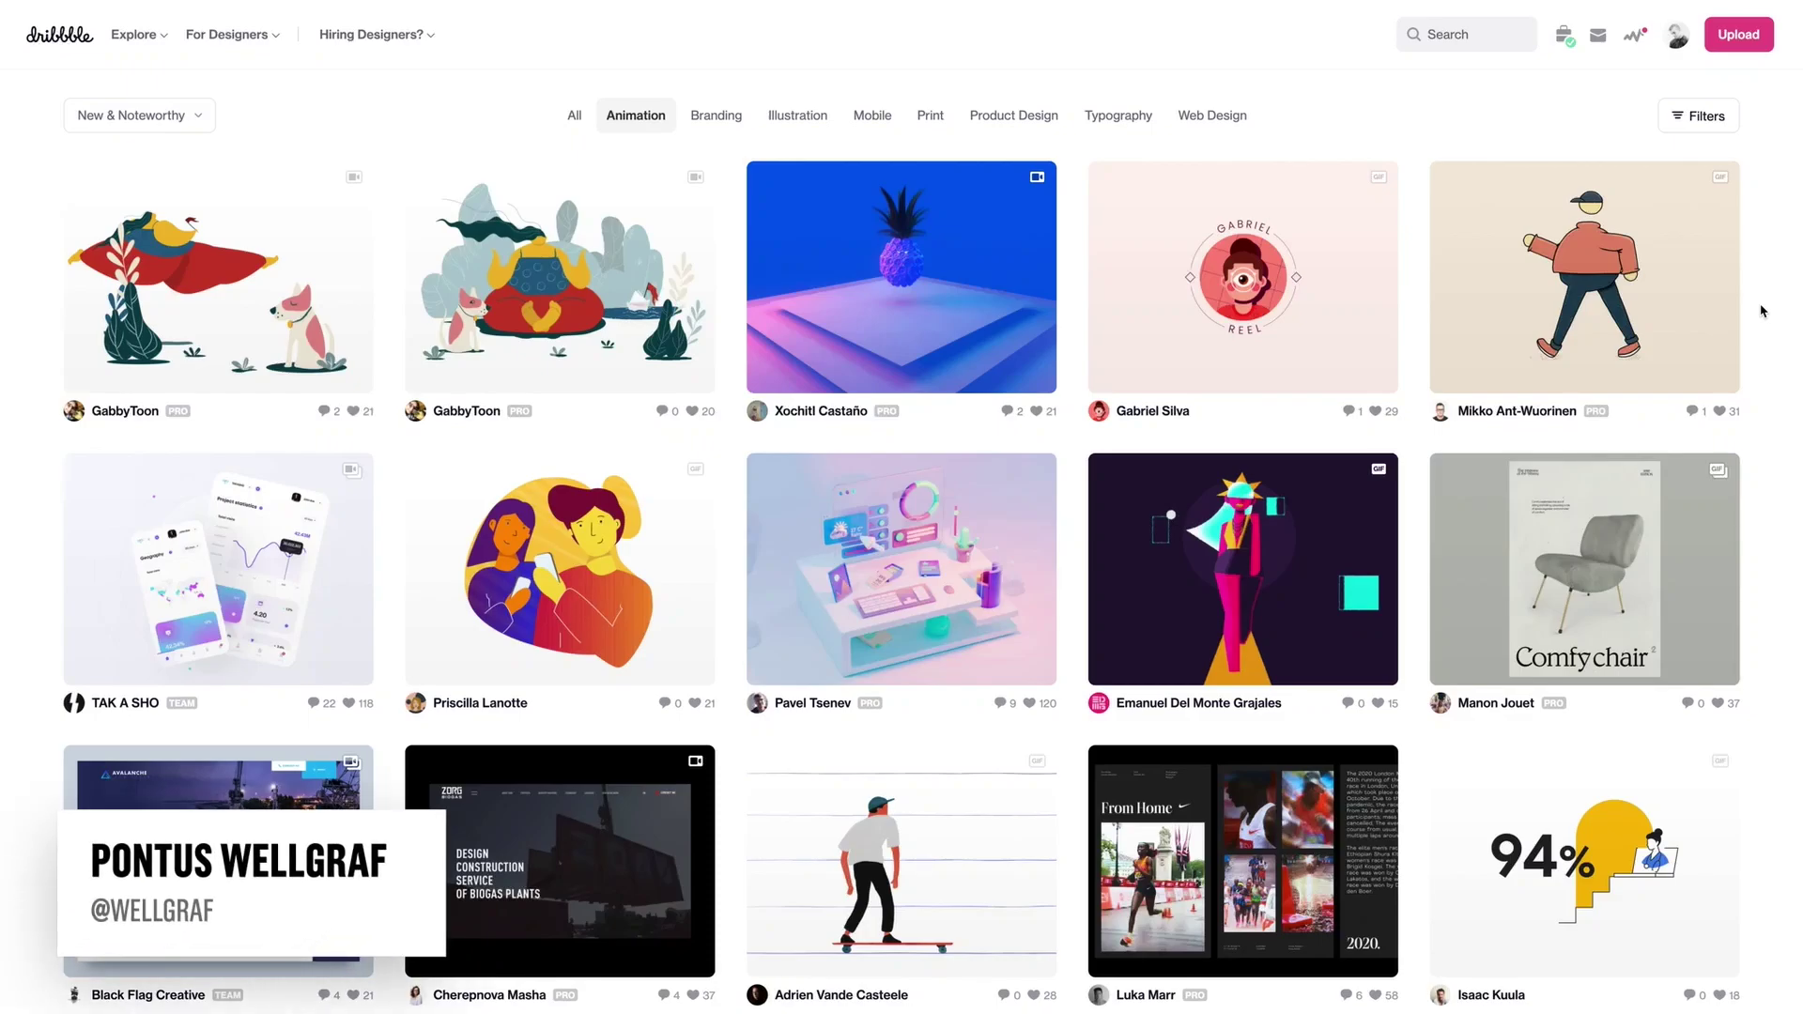
# - Scroll down through the open page before starting a new empty After Effects project
pyautogui.scroll(-2, 1762, 311)
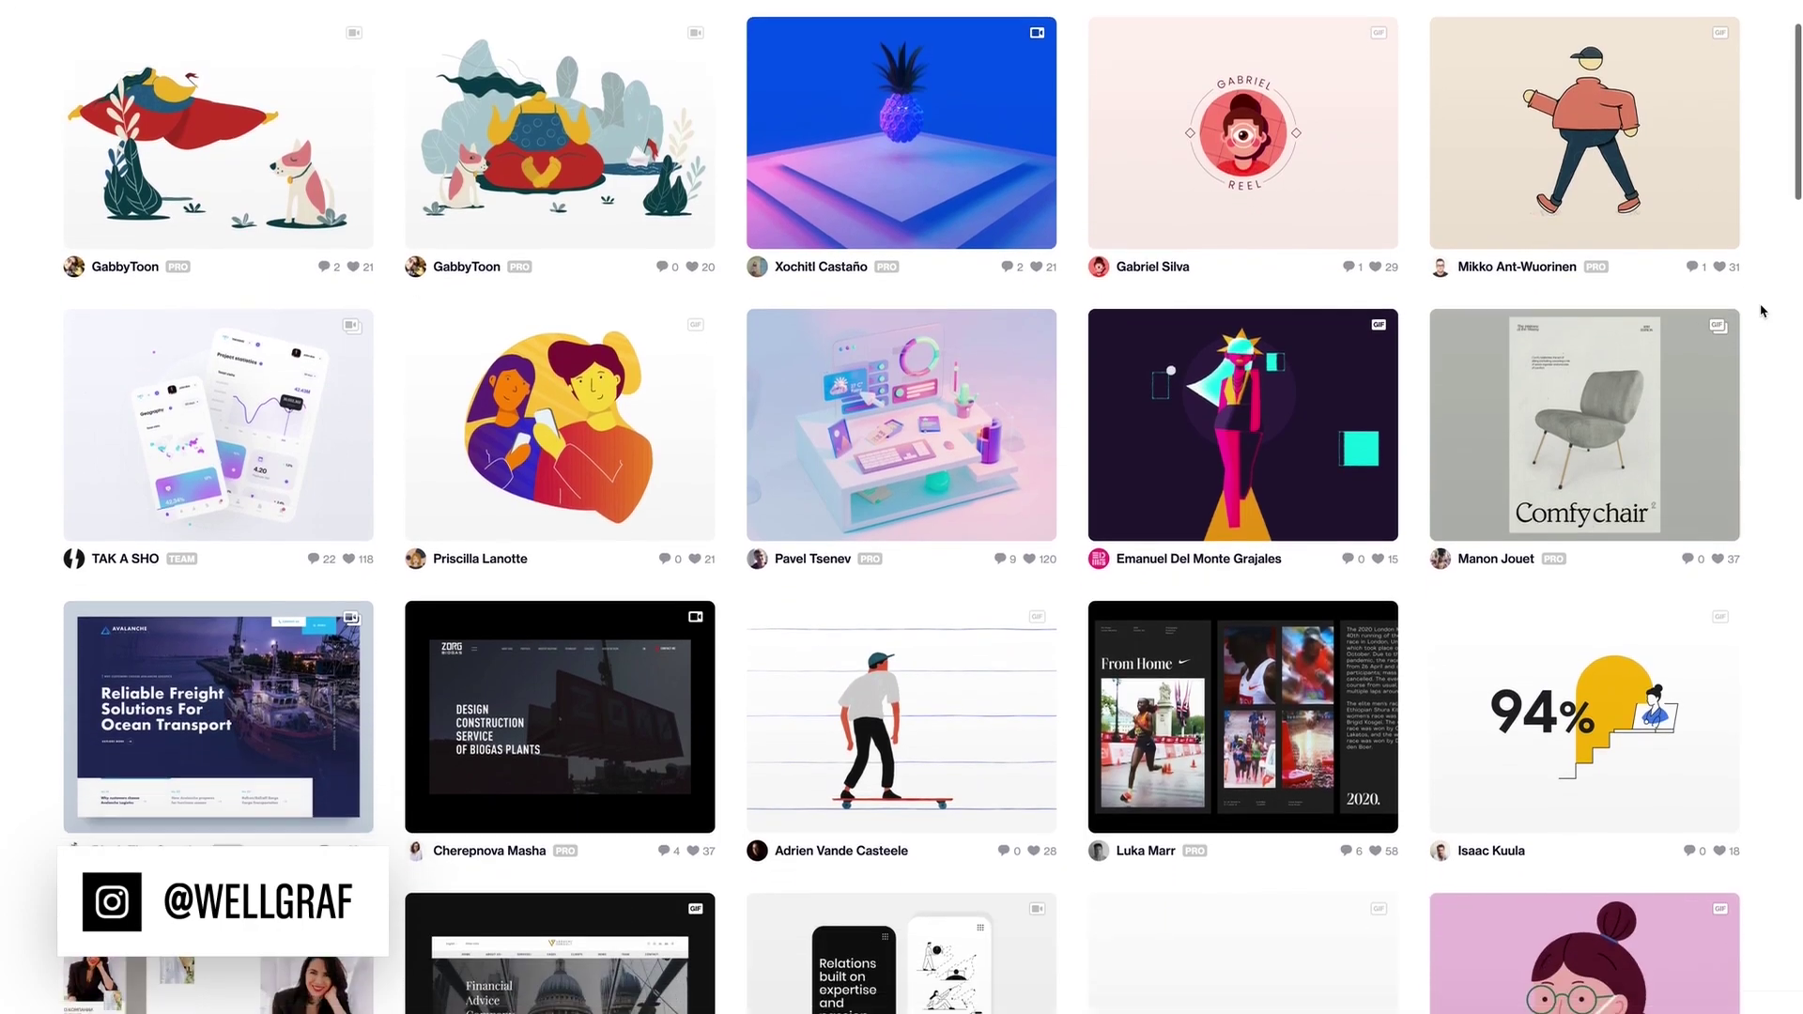
pyautogui.scroll(-8, 1761, 311)
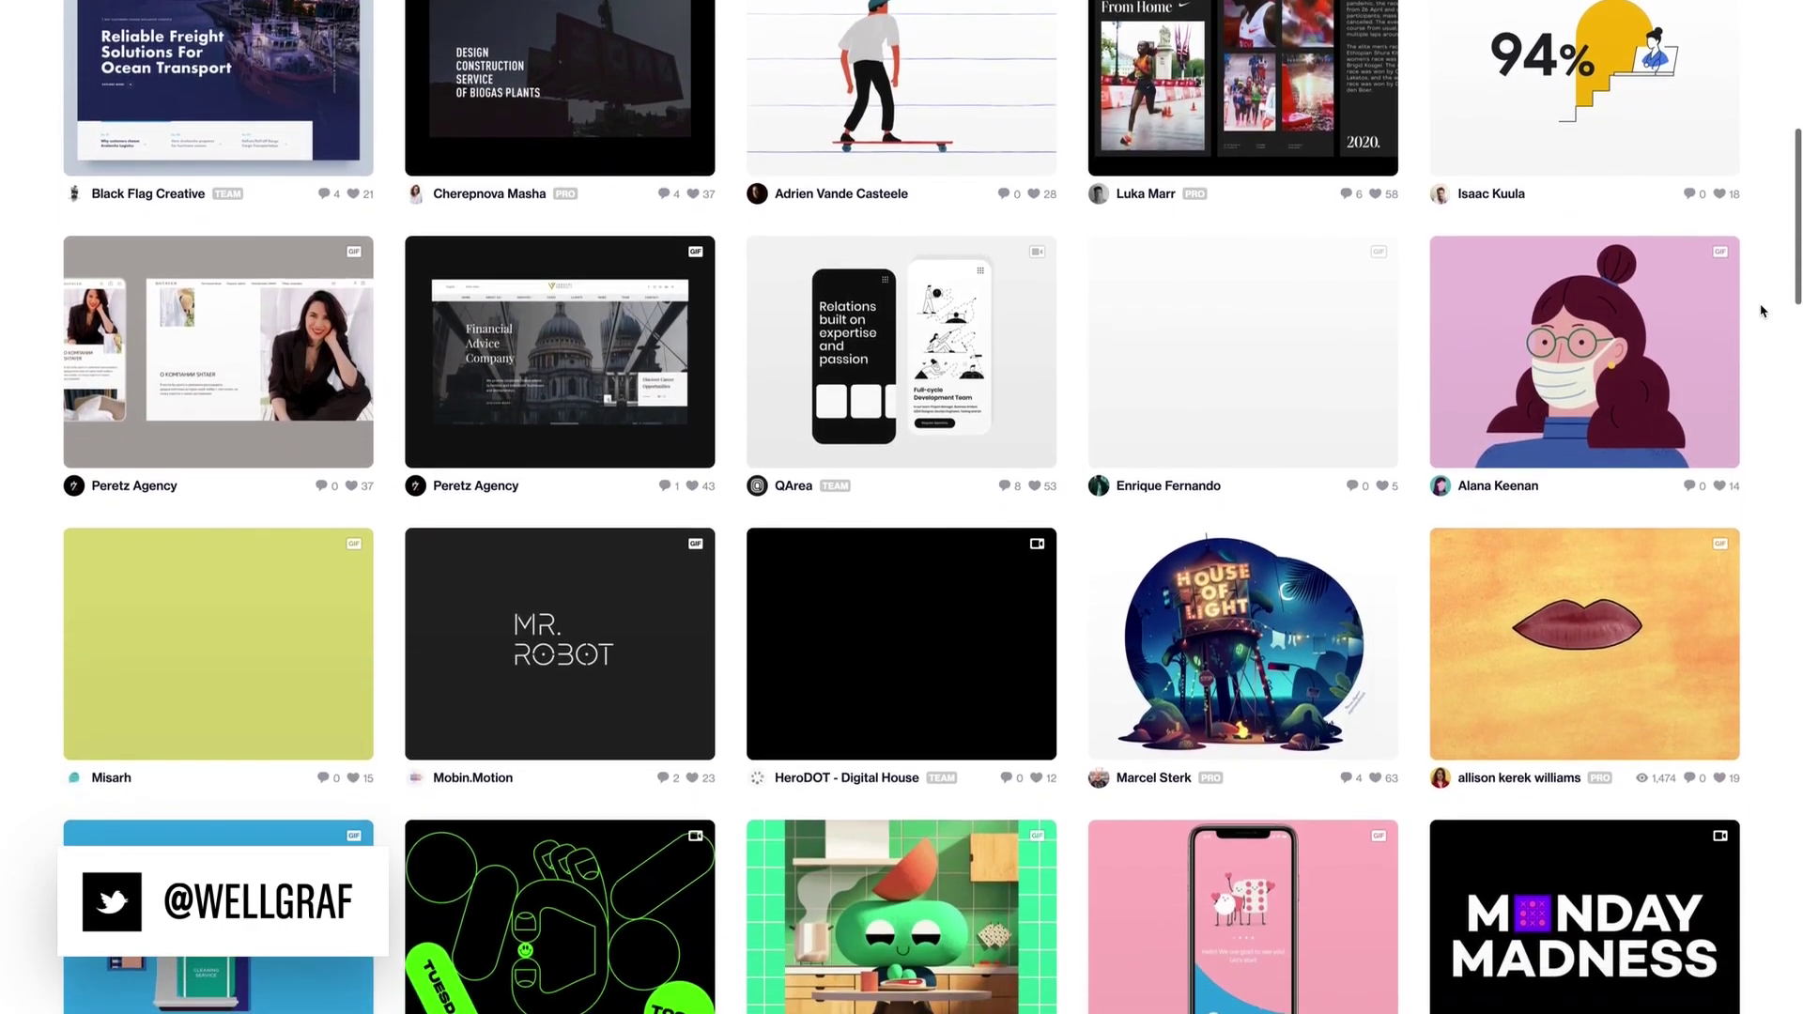
pyautogui.moveTo(1240, 297)
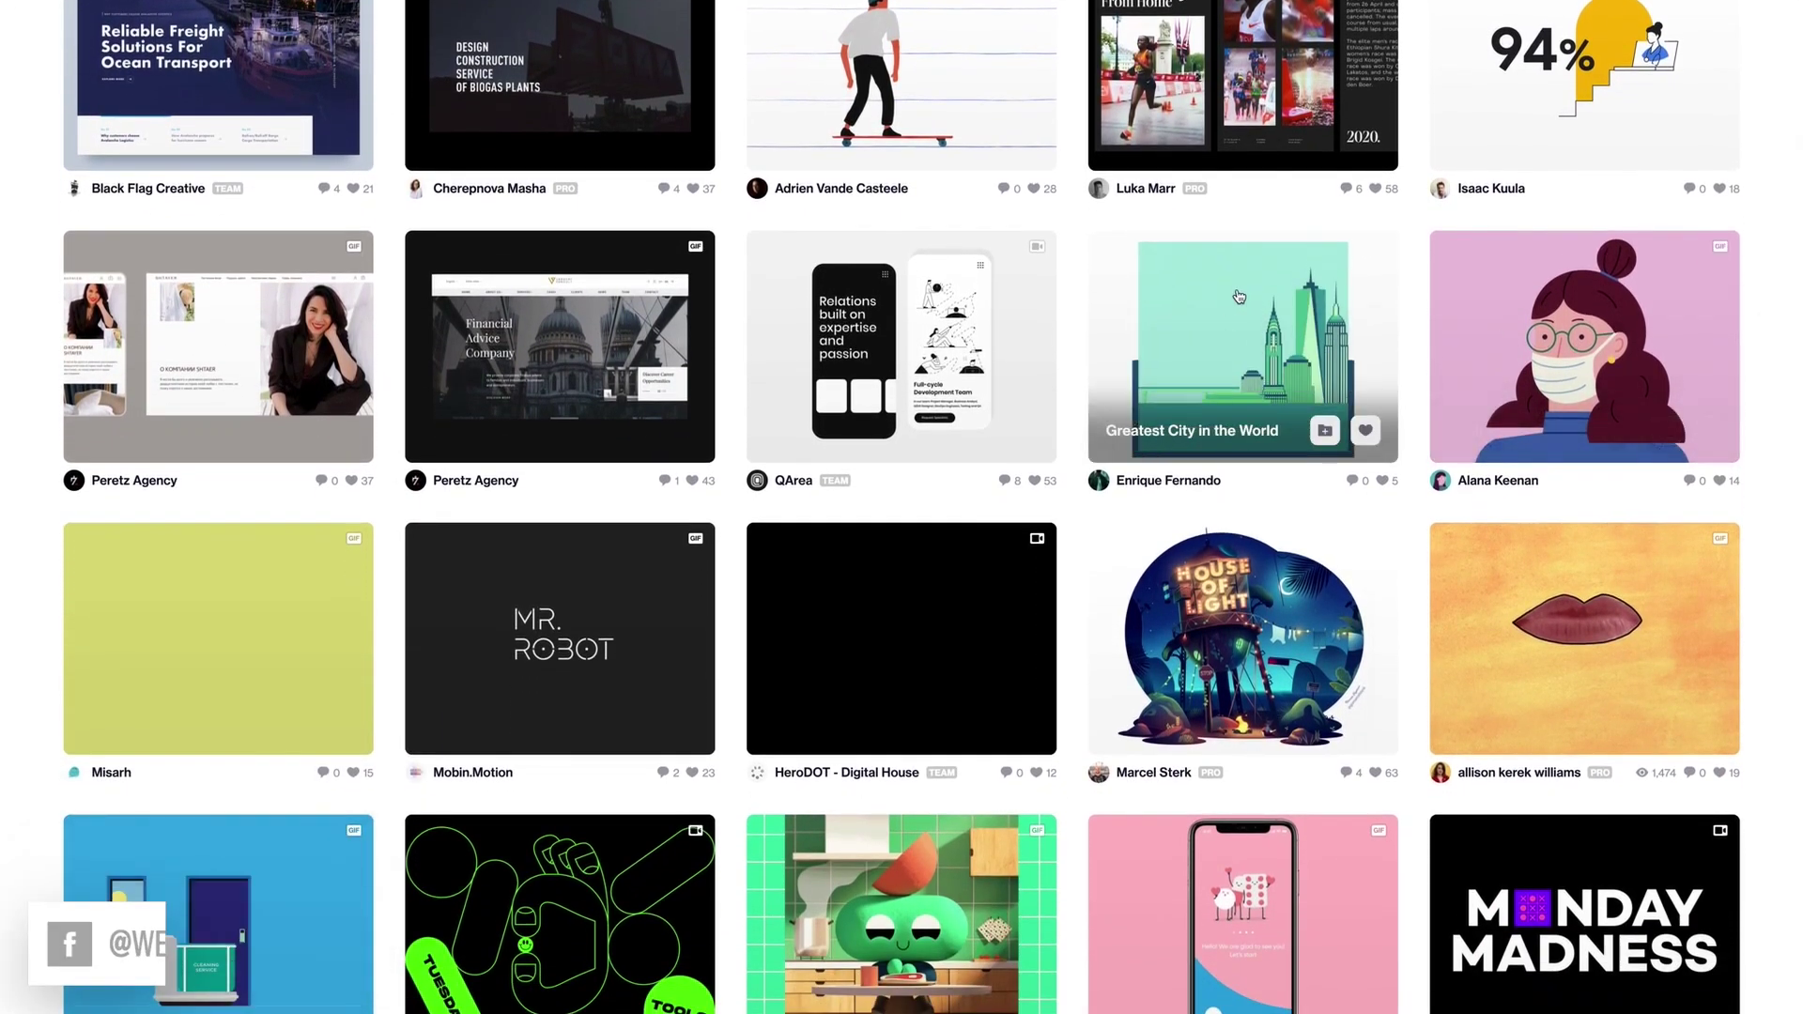
pyautogui.moveTo(949, 617)
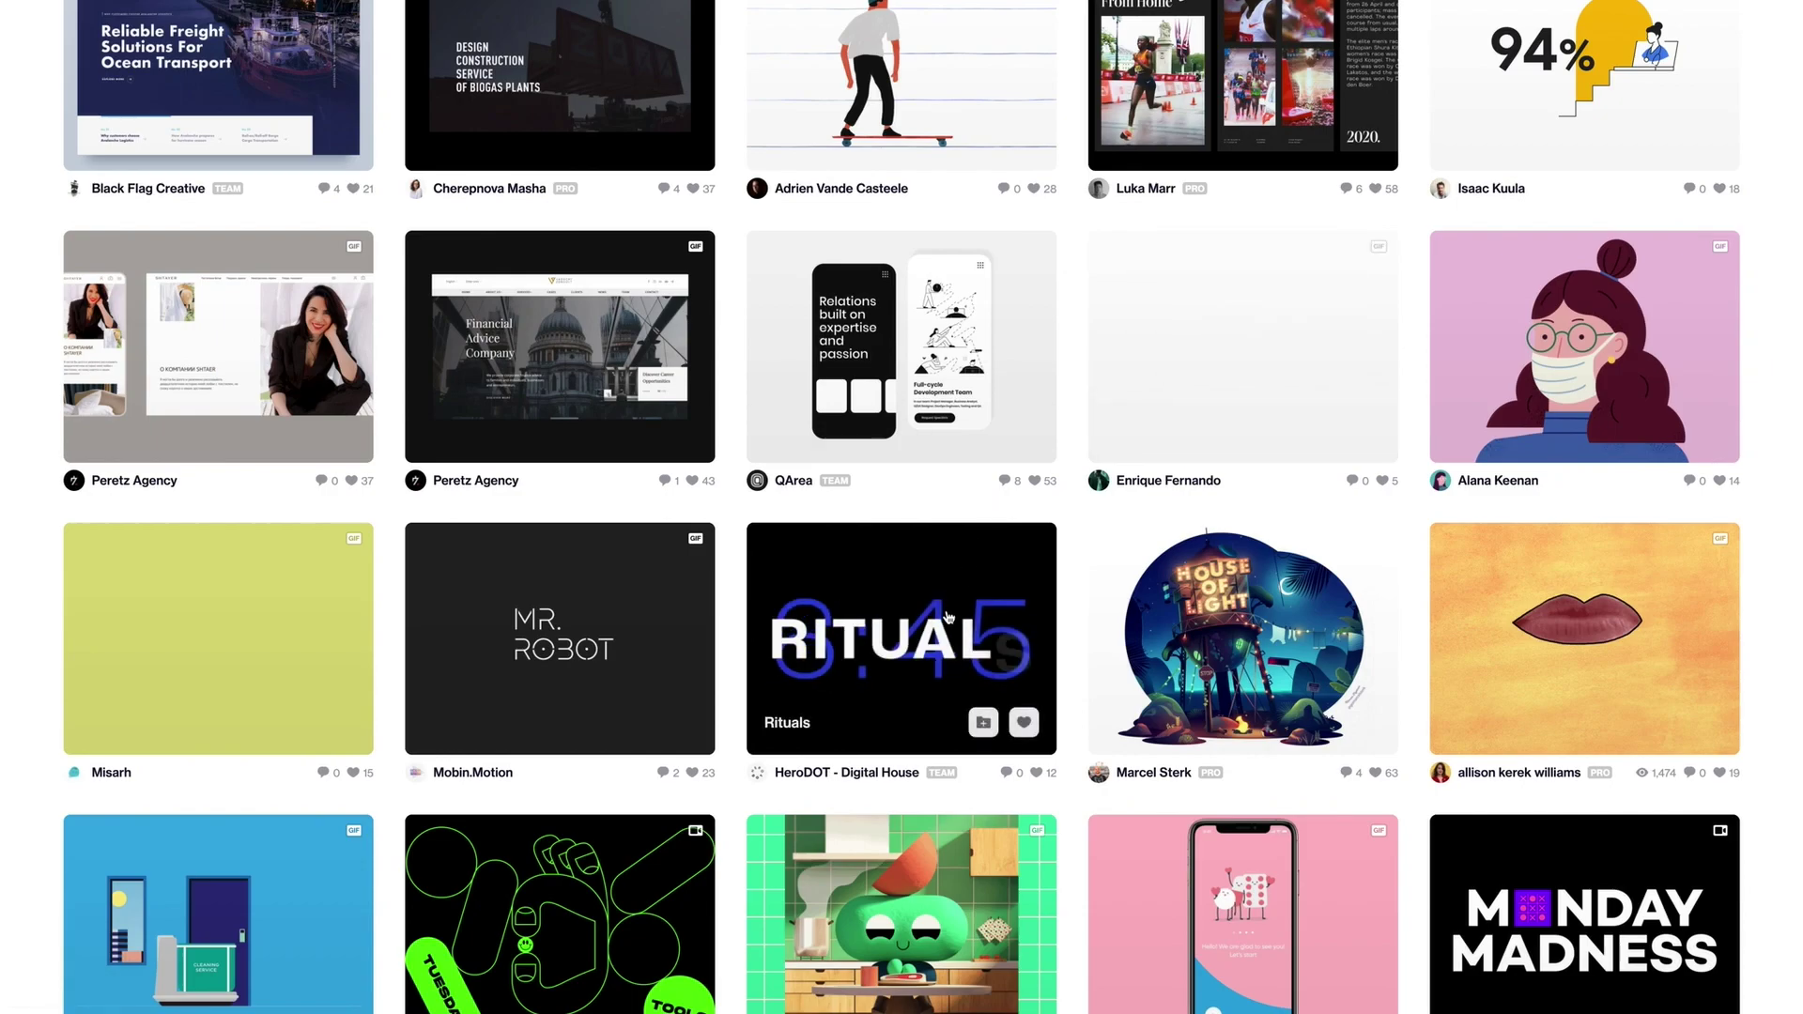
pyautogui.moveTo(244, 612)
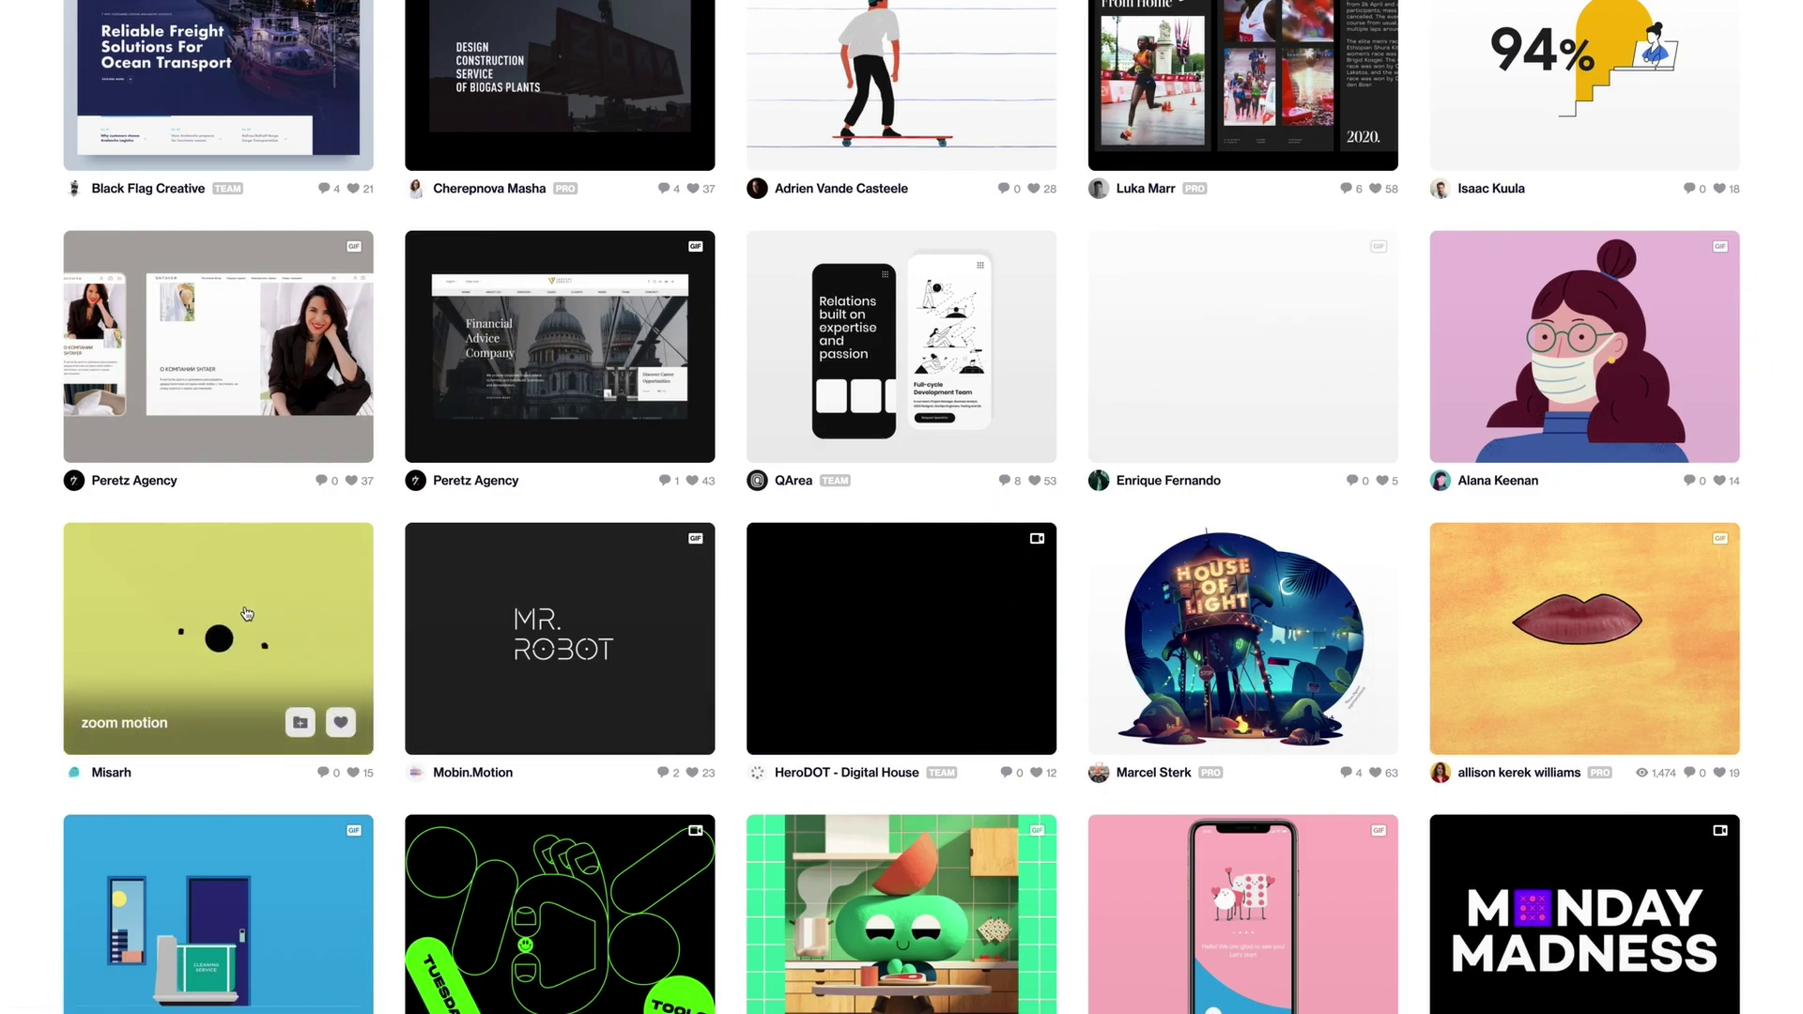
pyautogui.scroll(-8, 503, 808)
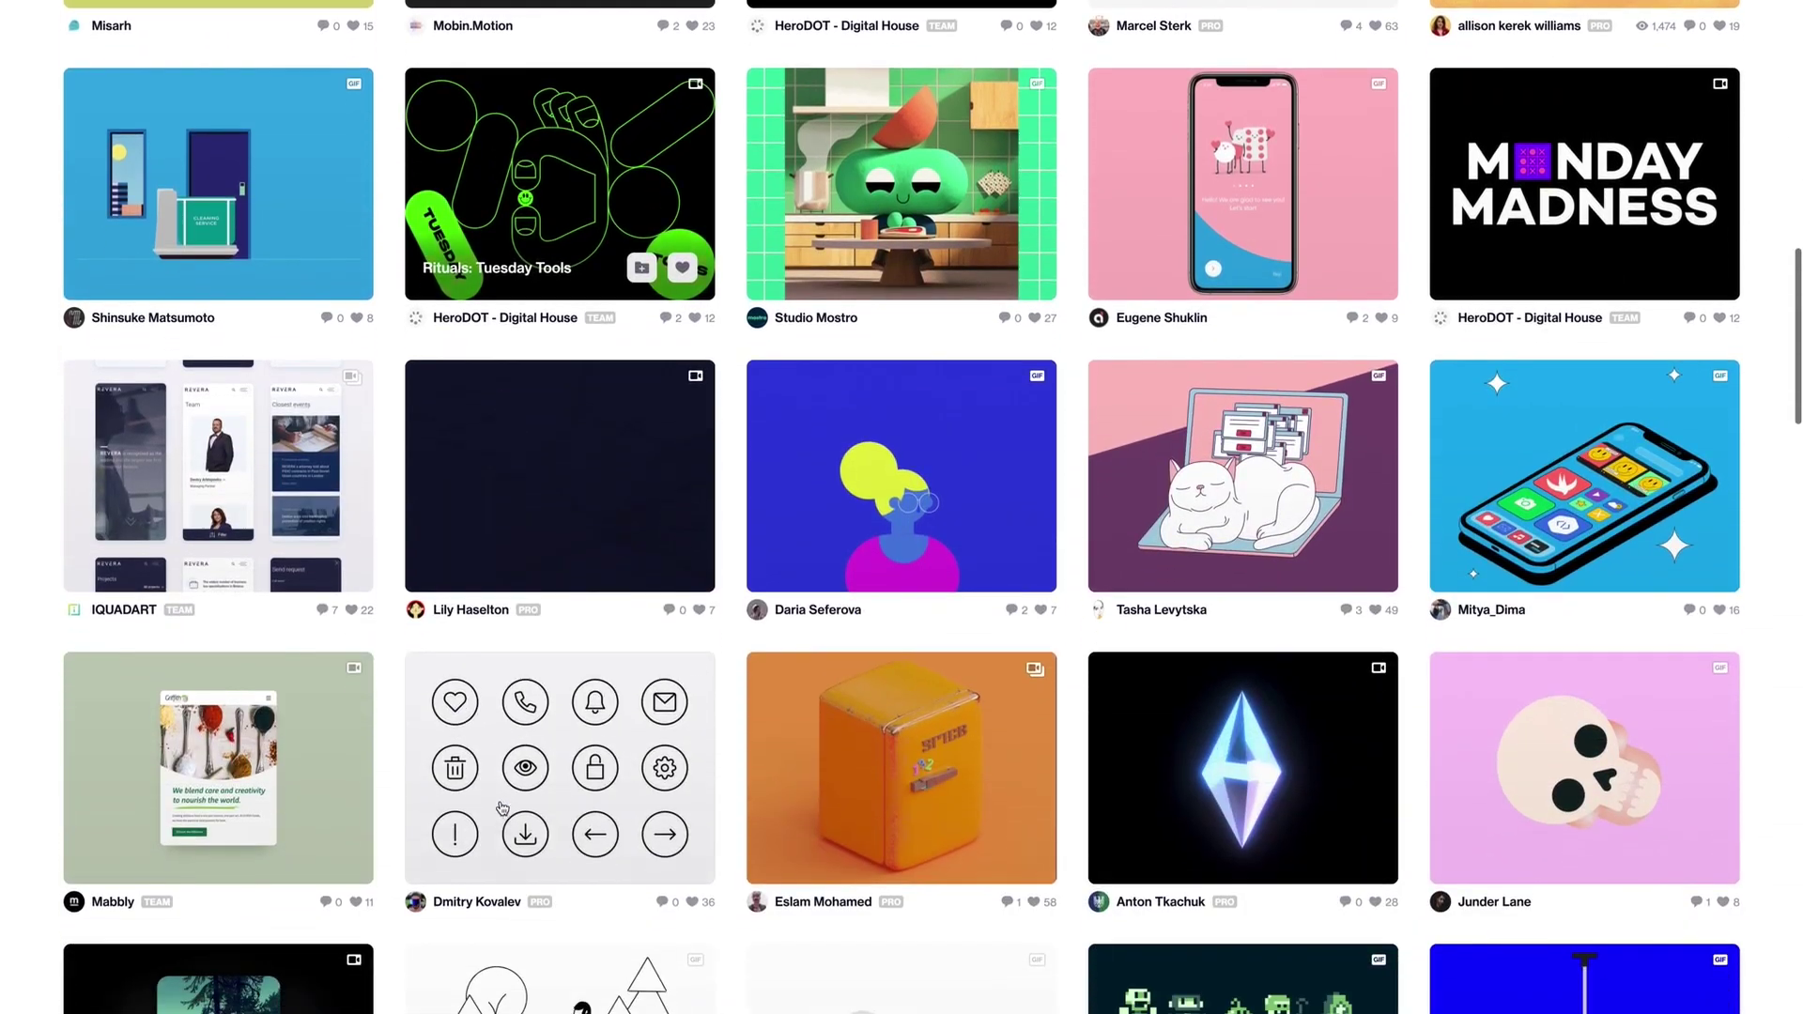
pyautogui.moveTo(576, 514)
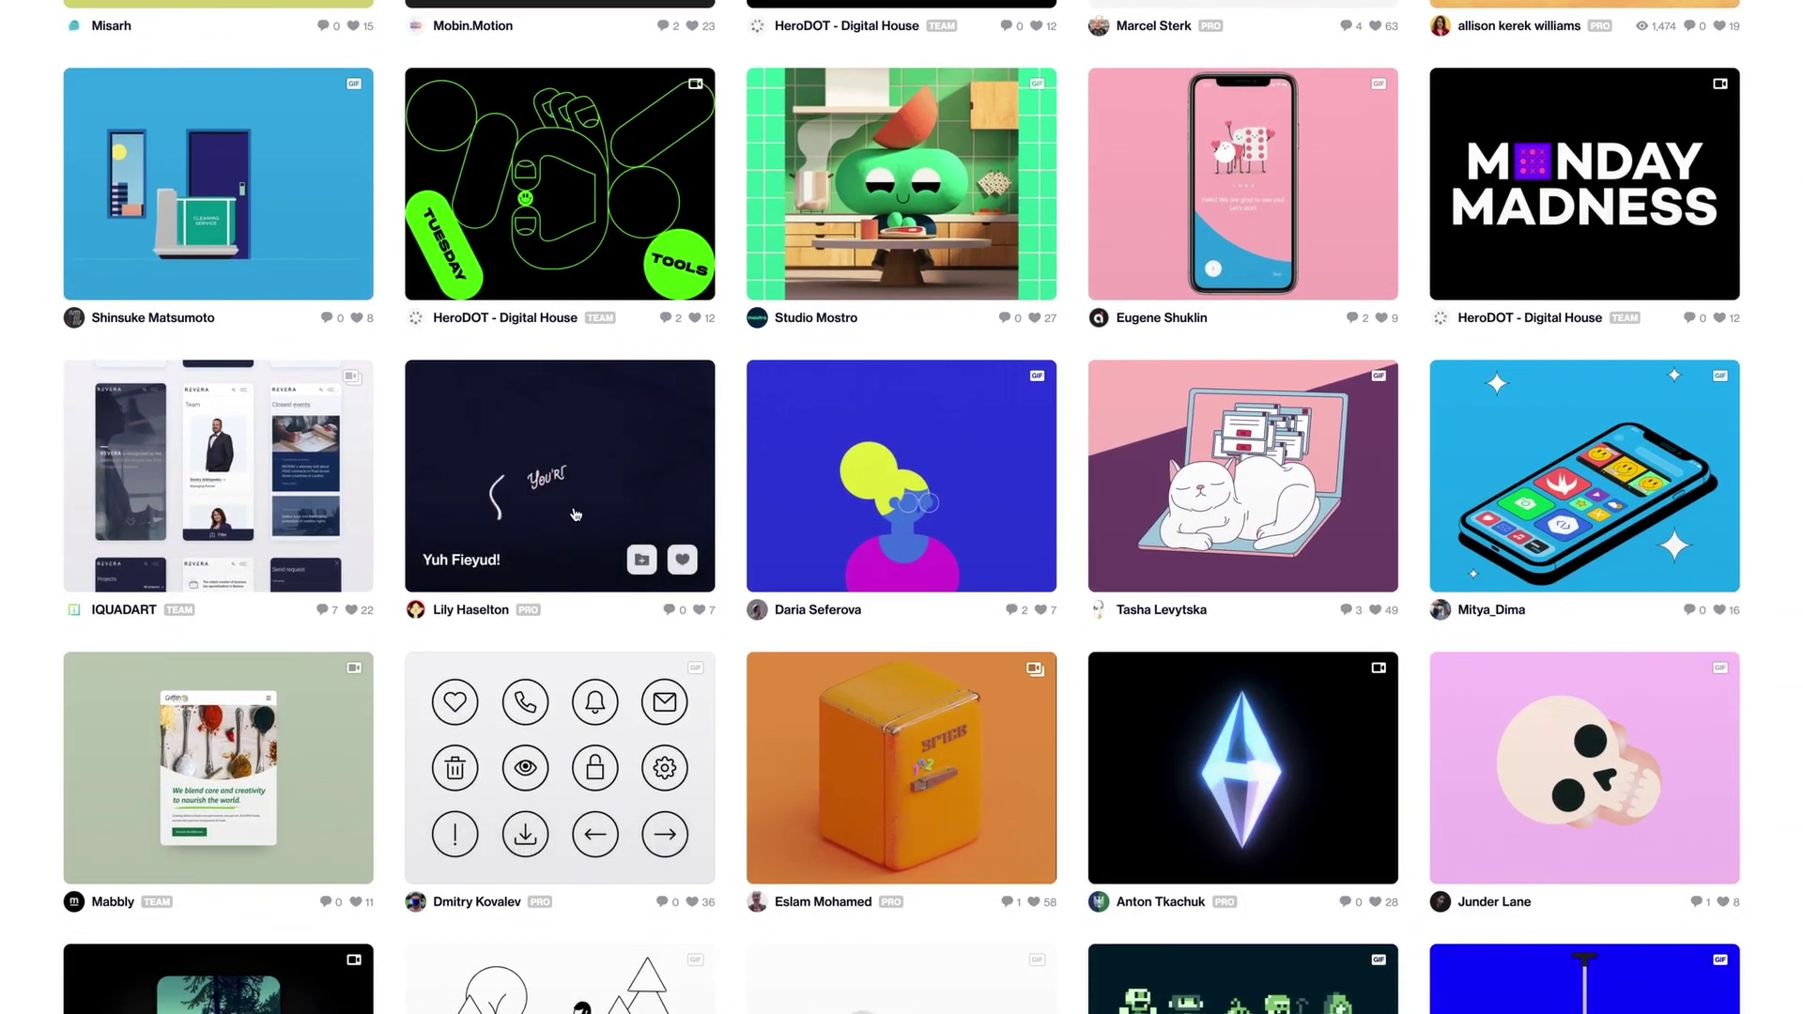
pyautogui.scroll(-10, 576, 514)
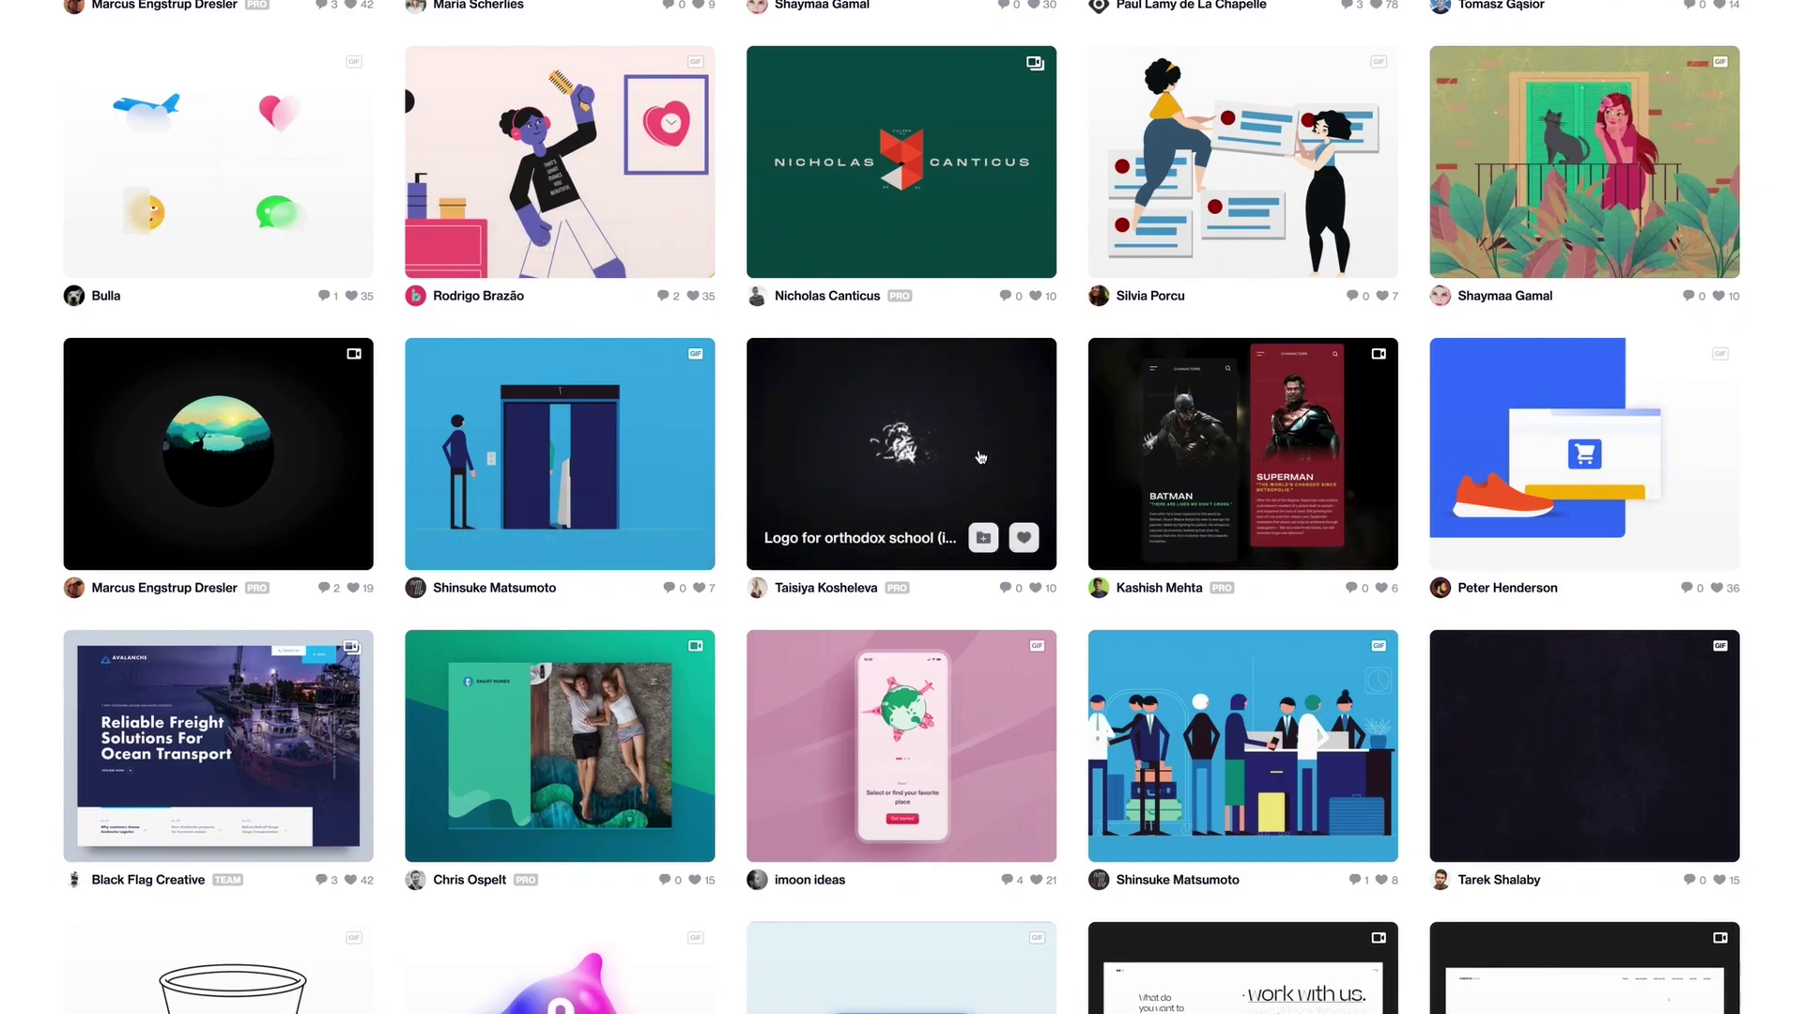
pyautogui.moveTo(1567, 754)
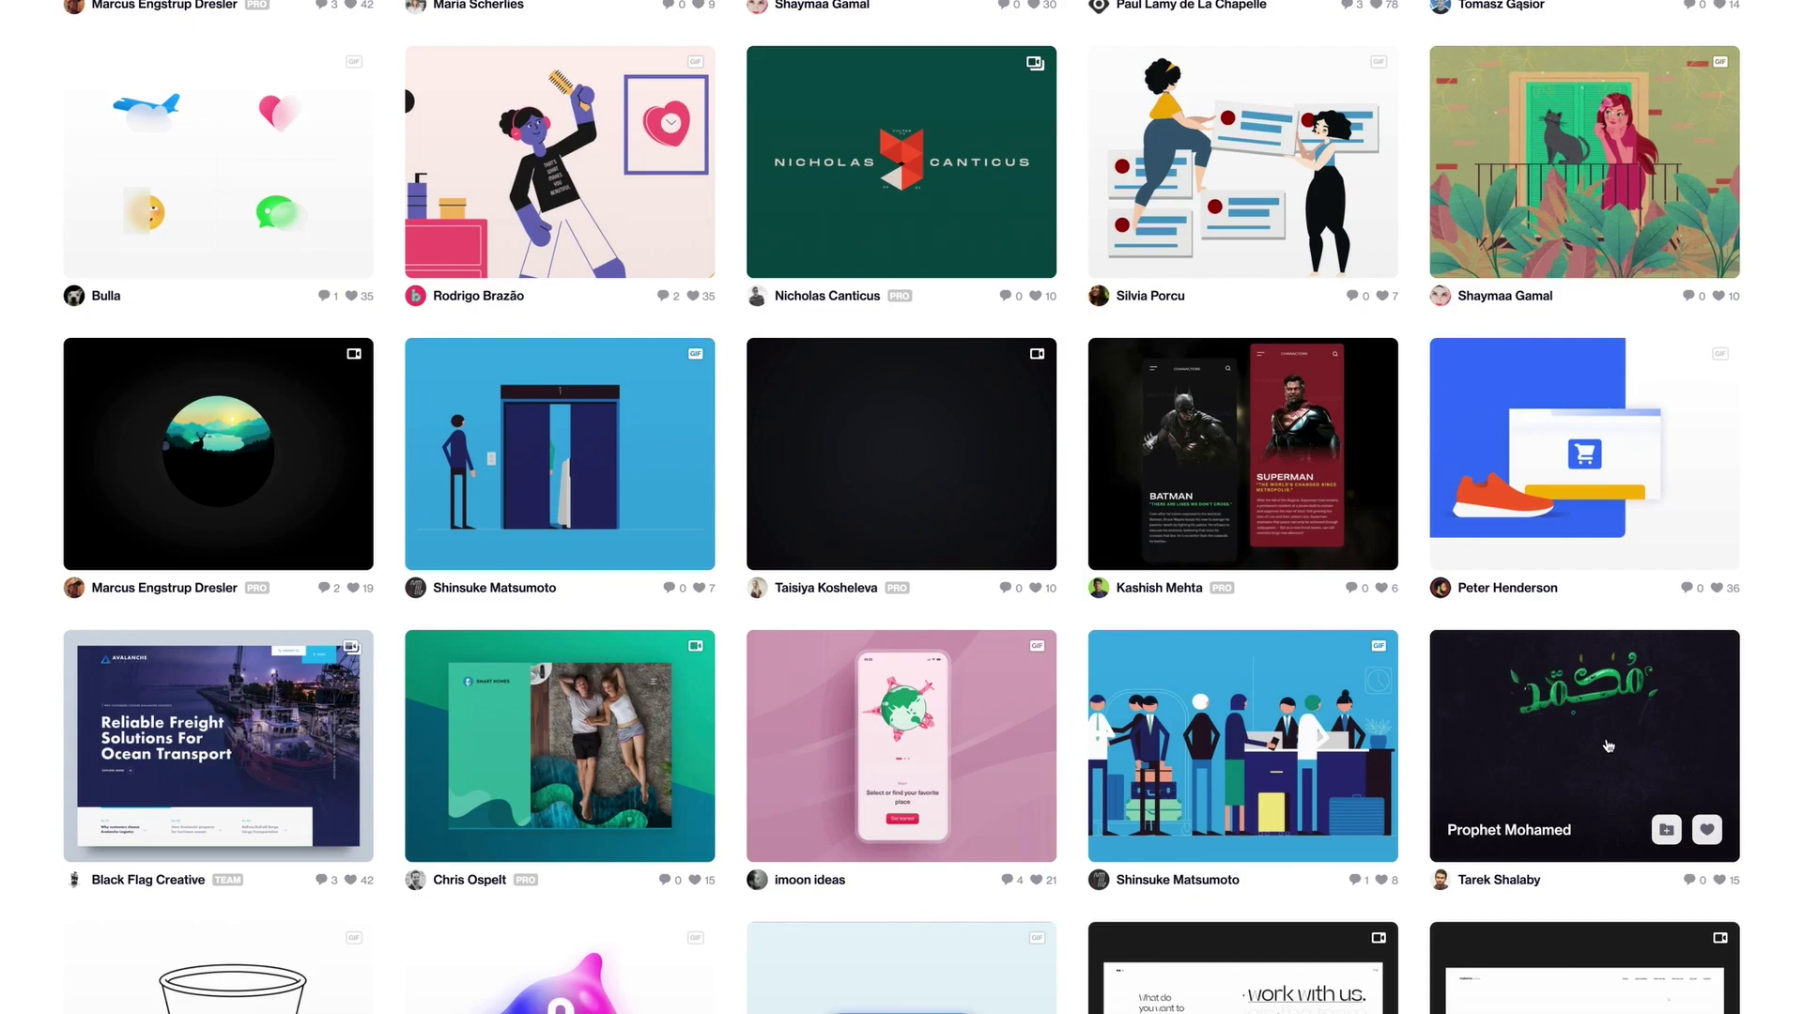
pyautogui.scroll(-10, 1607, 746)
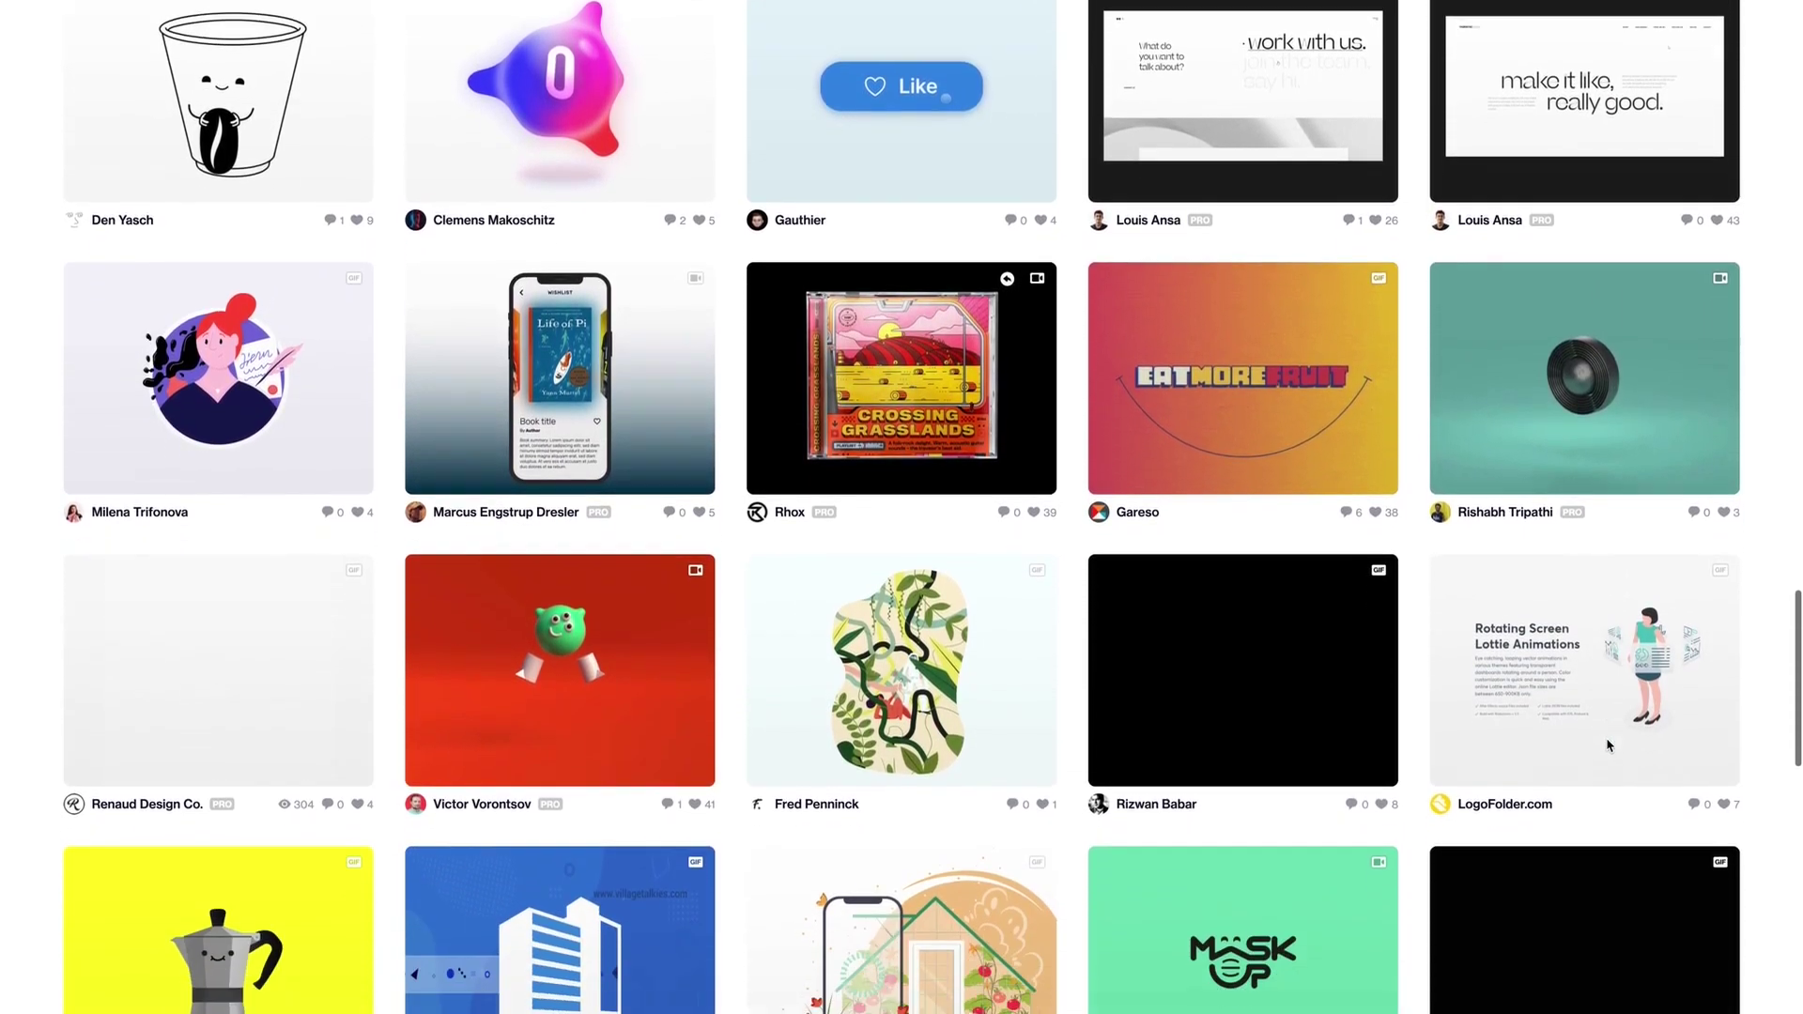
pyautogui.scroll(-3, 1608, 745)
pyautogui.moveTo(1325, 449)
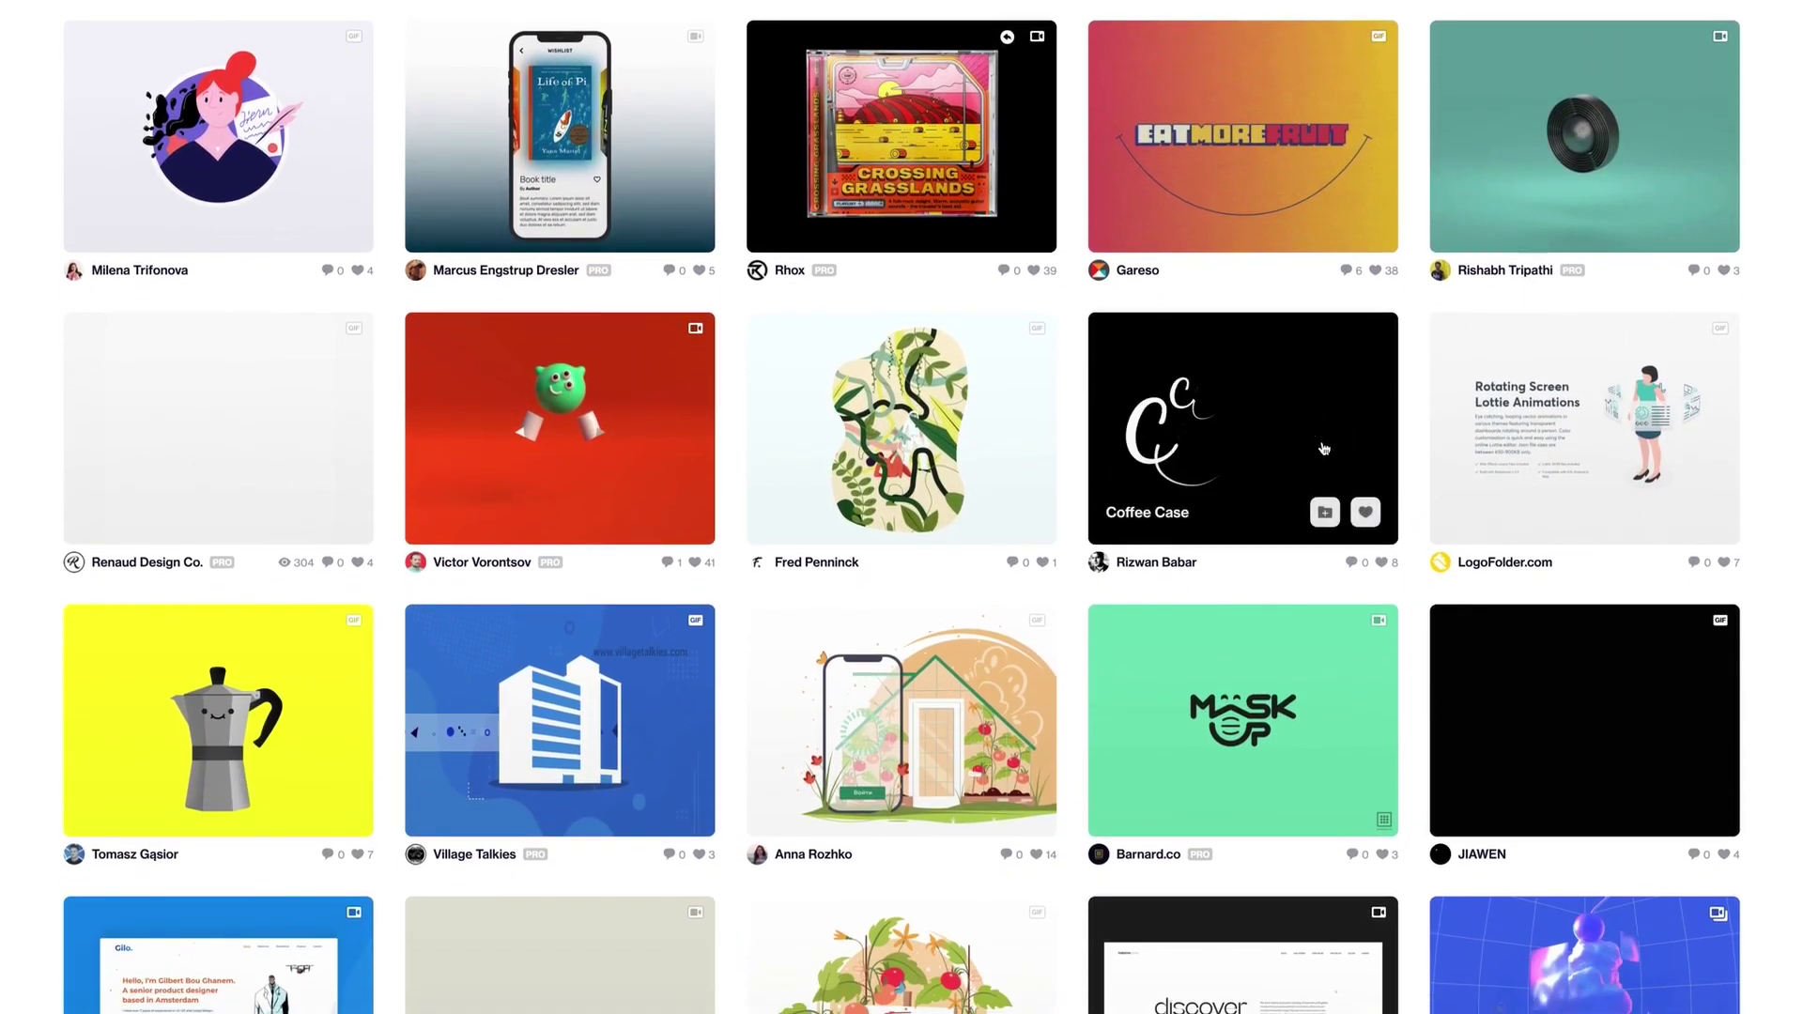
pyautogui.moveTo(154, 381)
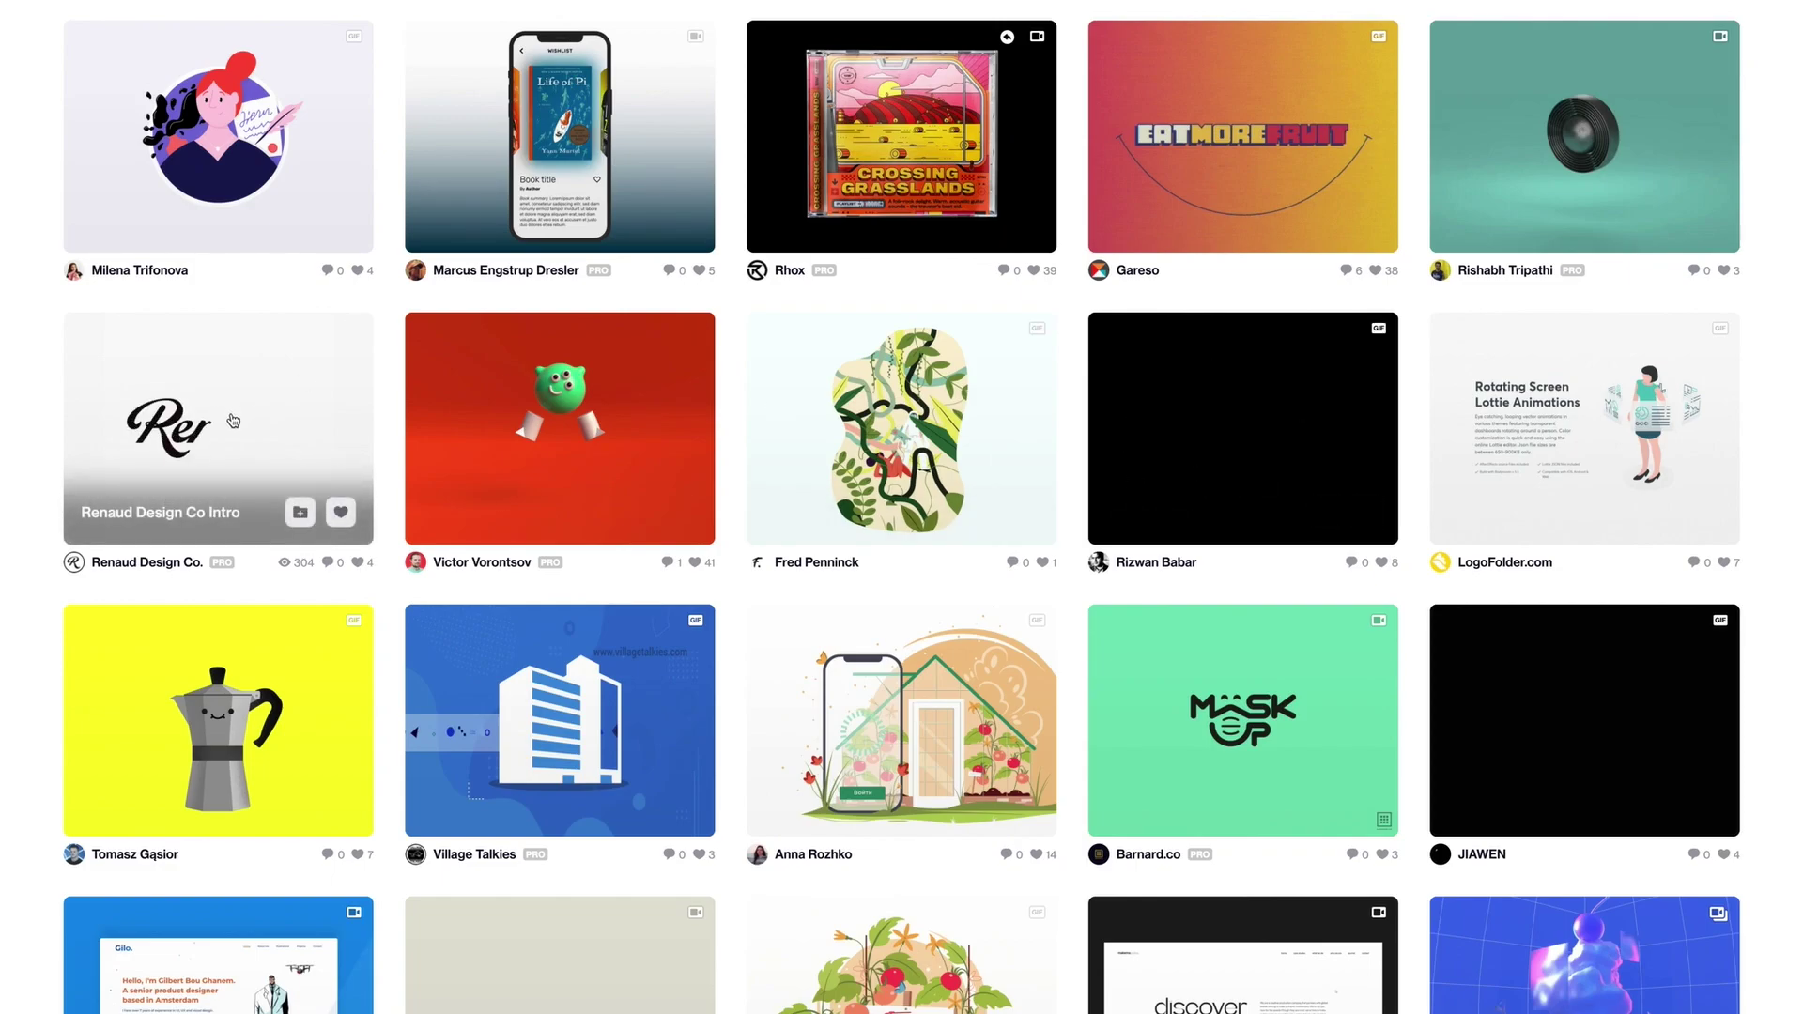
pyautogui.moveTo(1575, 723)
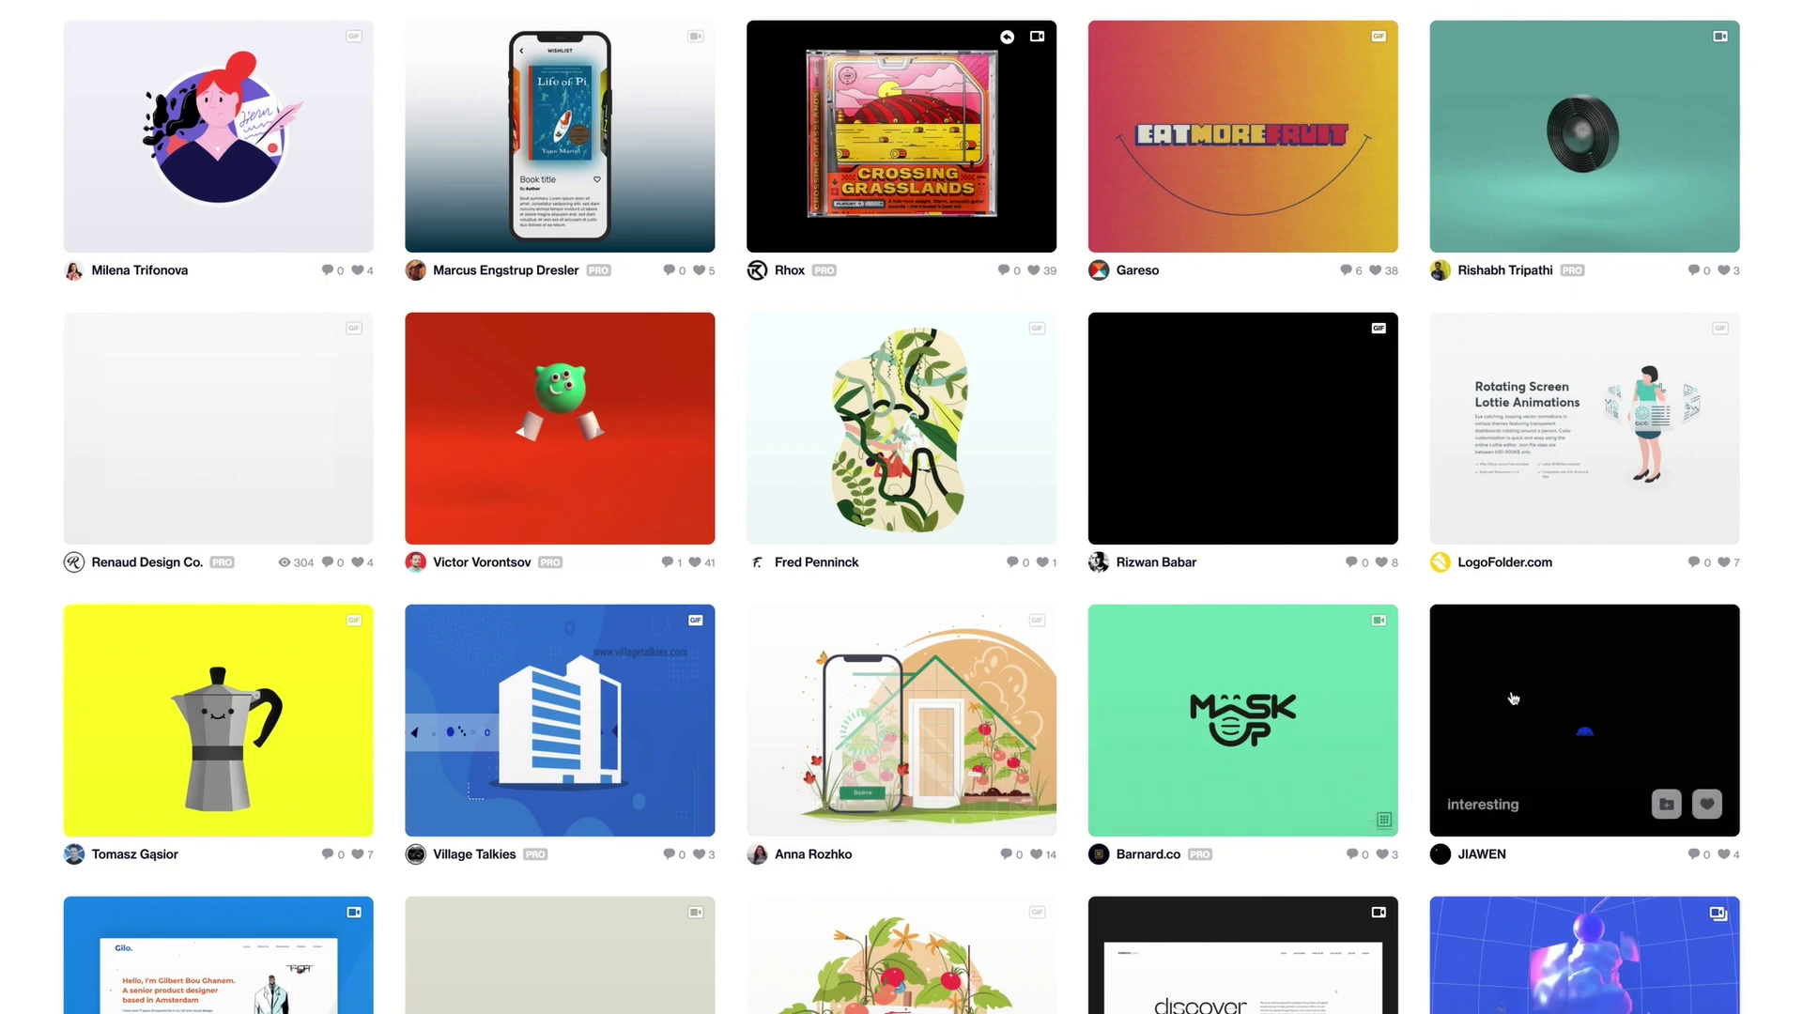
pyautogui.scroll(-5, 1575, 722)
pyautogui.moveTo(489, 661)
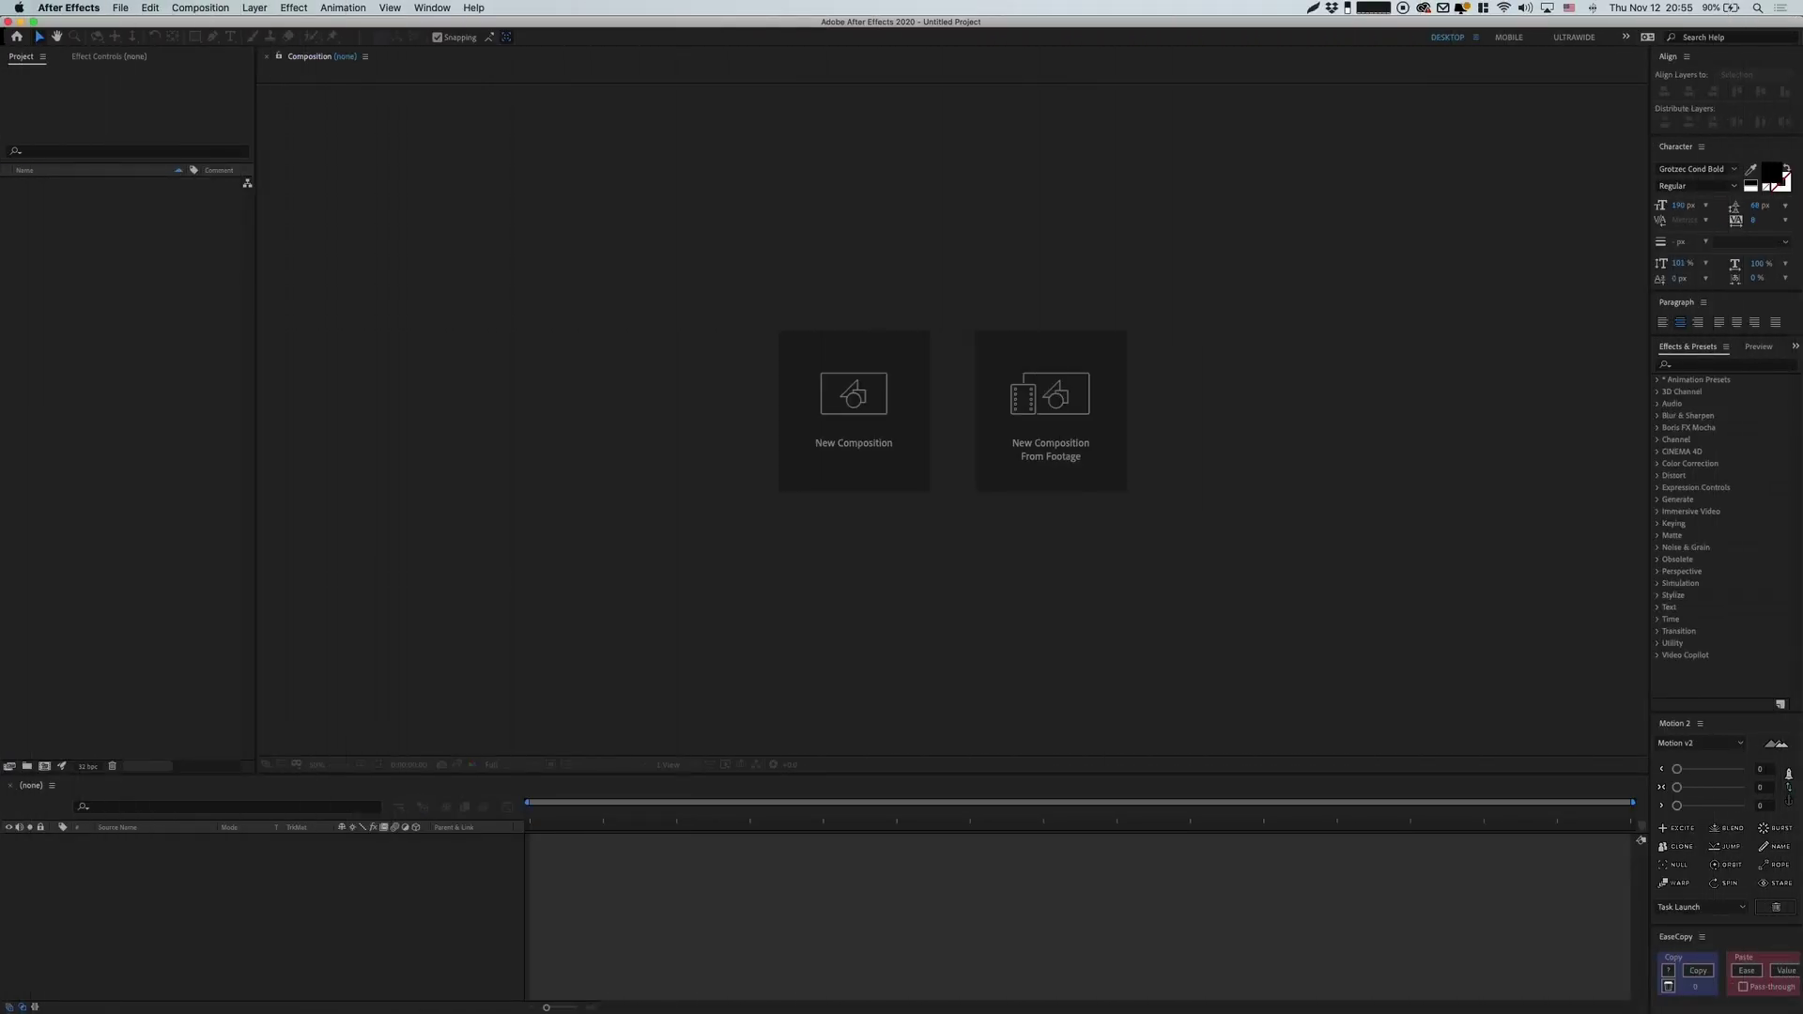
# - Import the pumpkin site video and create a new composition from it
pyautogui.moveTo(228, 480); pyautogui.dragTo(143, 290)
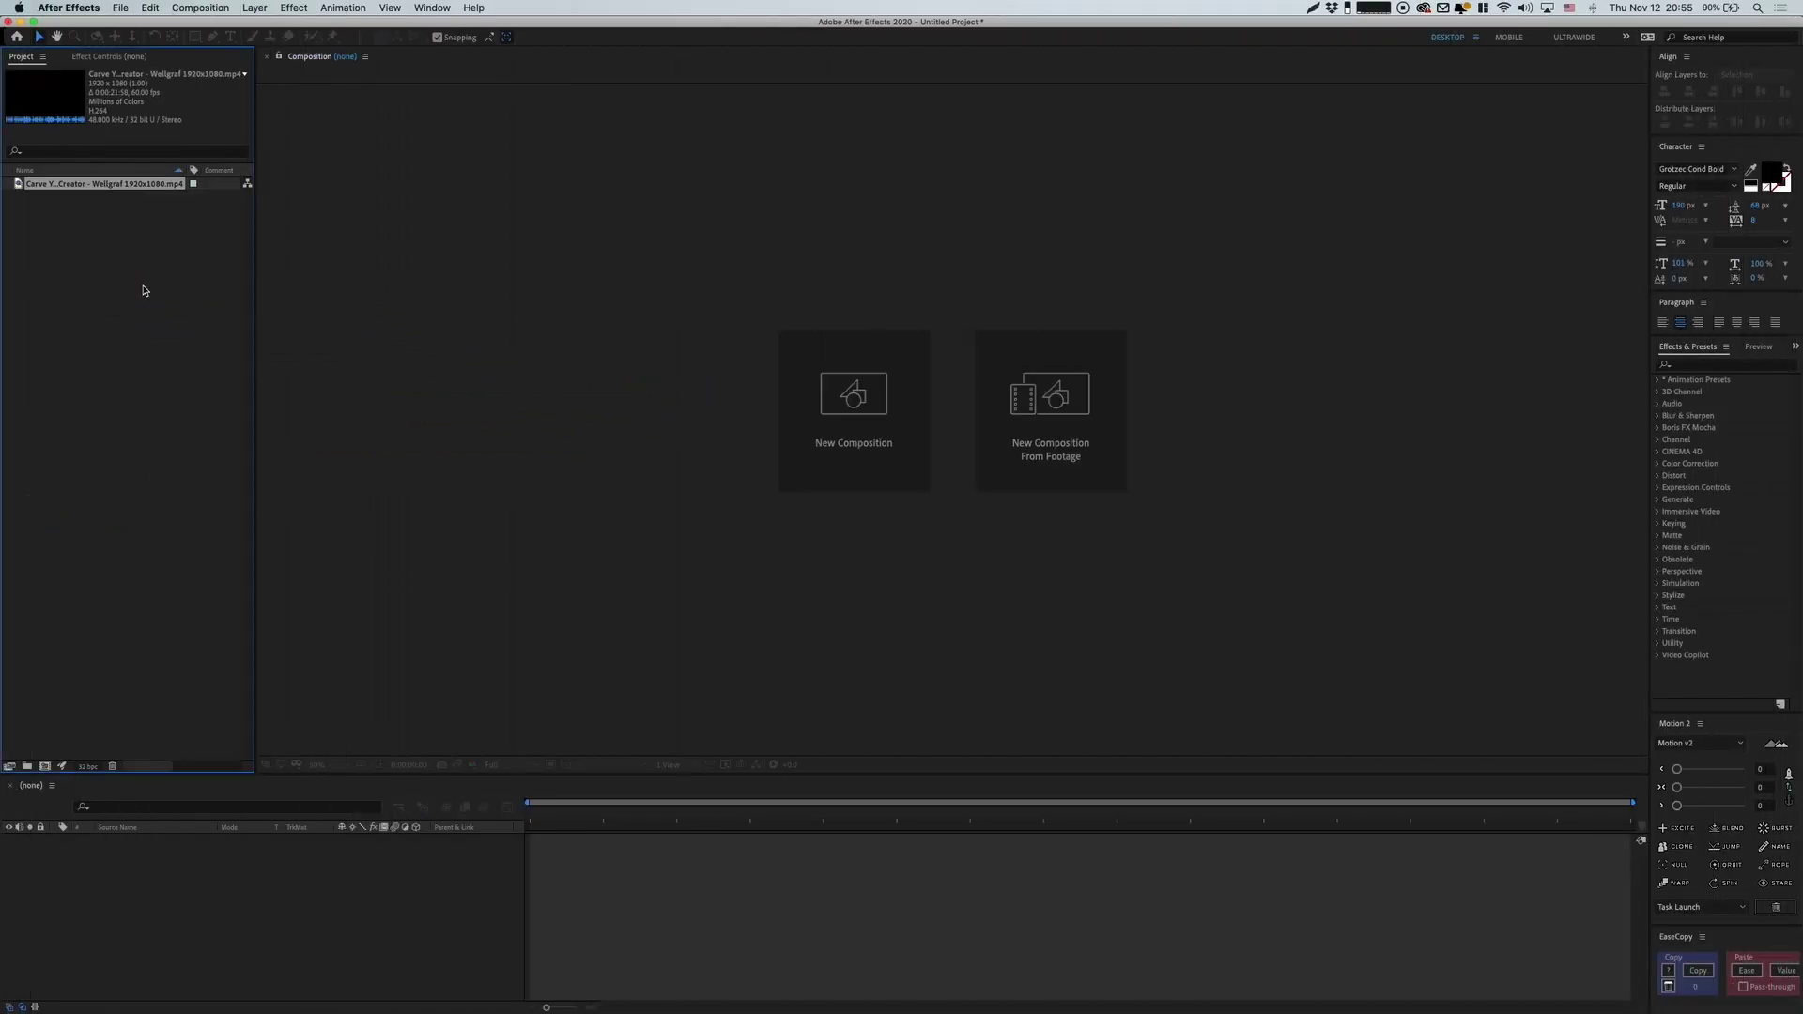
pyautogui.click(87, 203)
pyautogui.rightClick(95, 188)
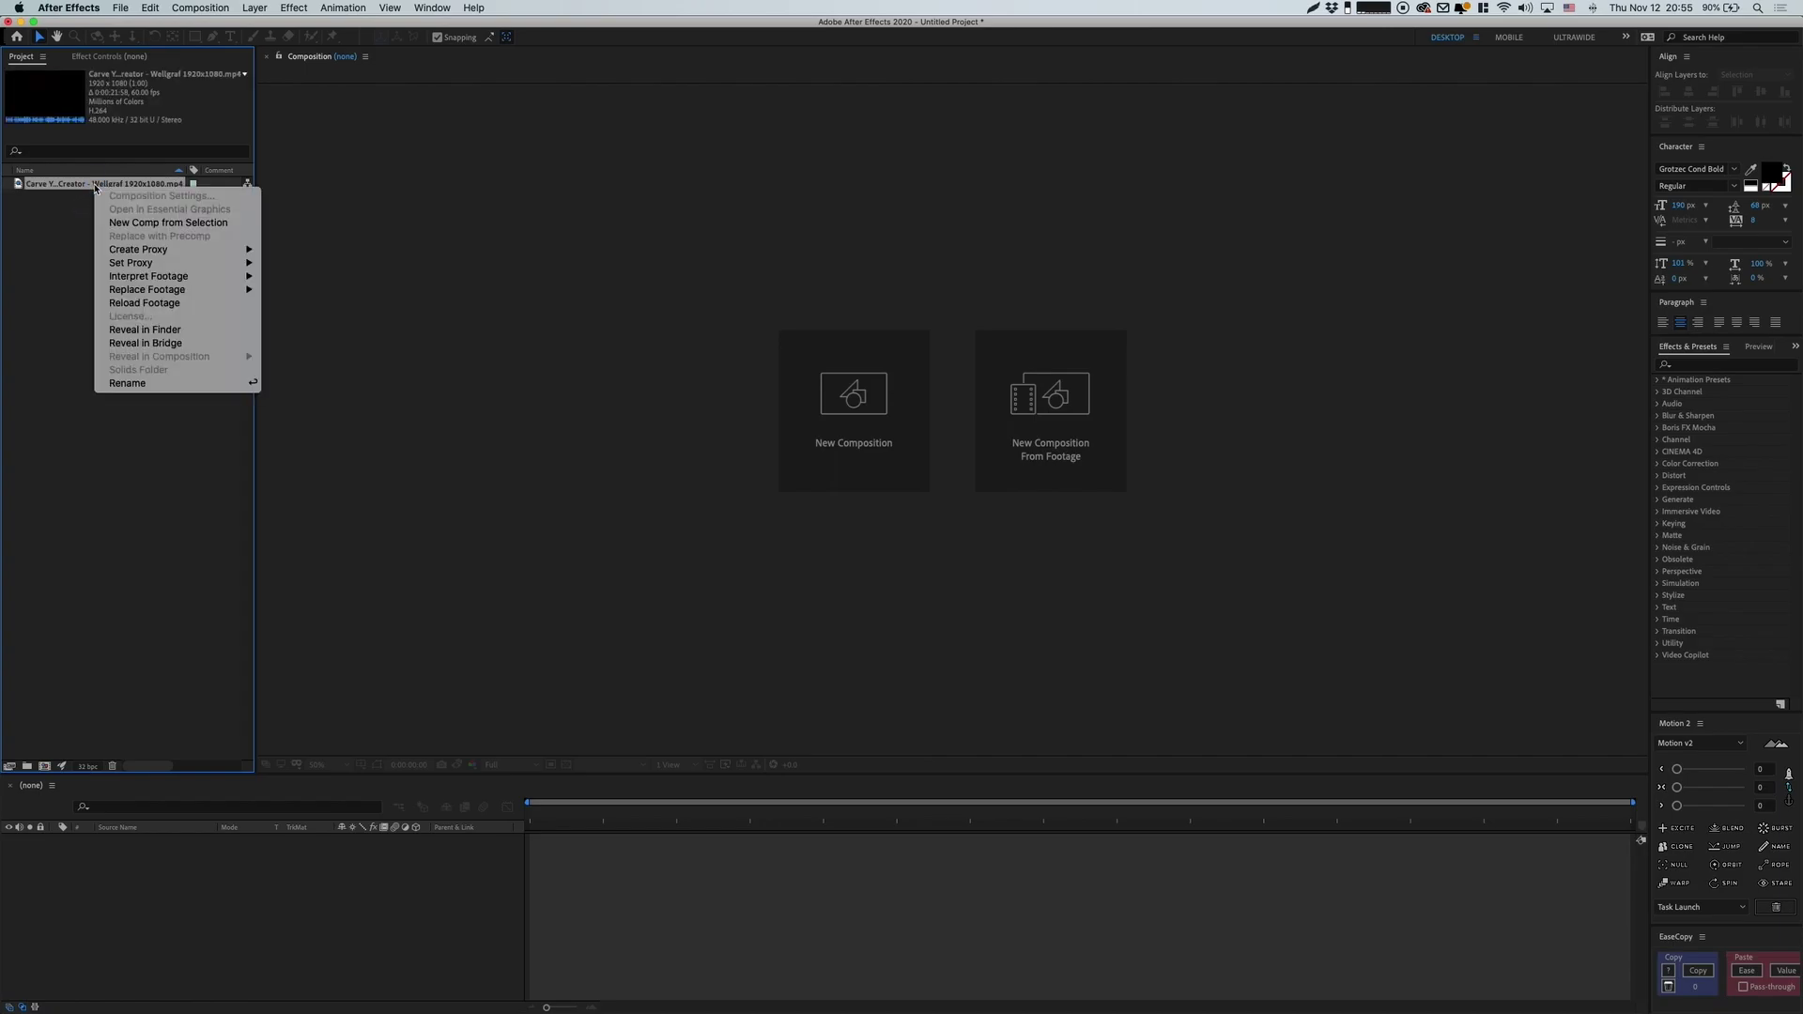
pyautogui.click(153, 224)
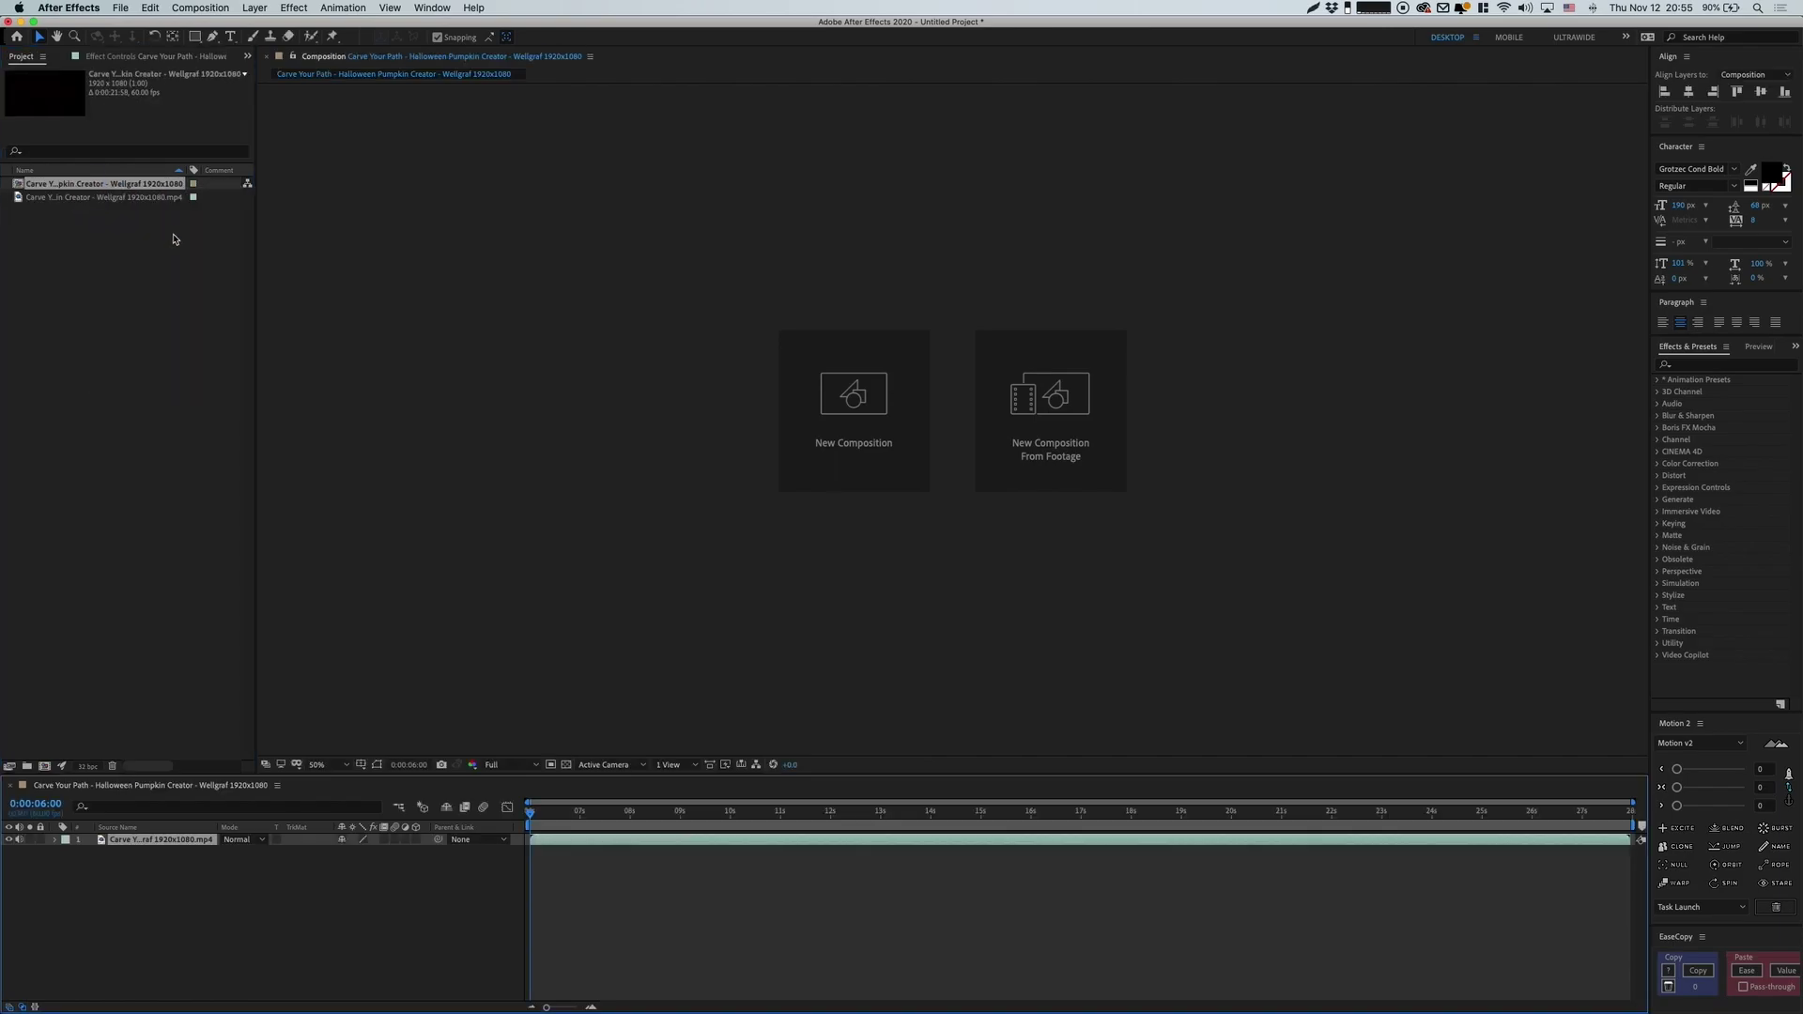
# - Scrub to the frame where the pumpkin first appears and split the layer there
pyautogui.moveTo(532, 811); pyautogui.dragTo(523, 880)
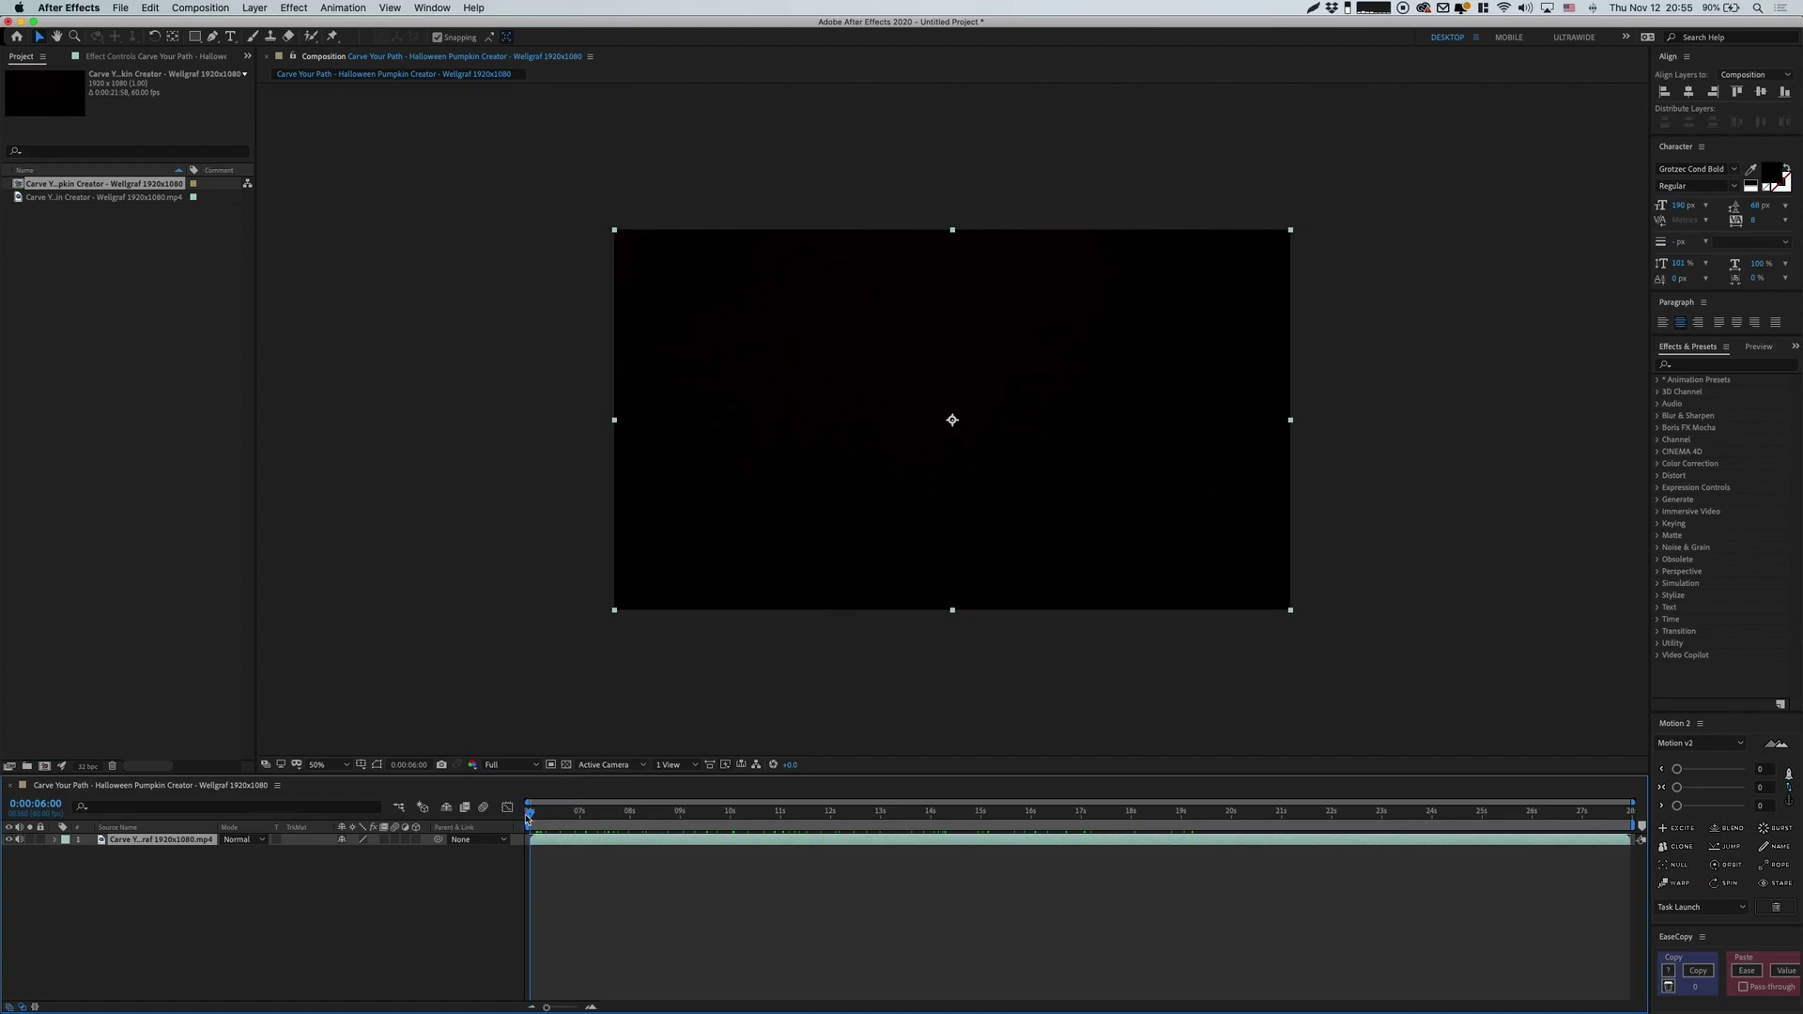
pyautogui.moveTo(532, 815); pyautogui.dragTo(615, 836)
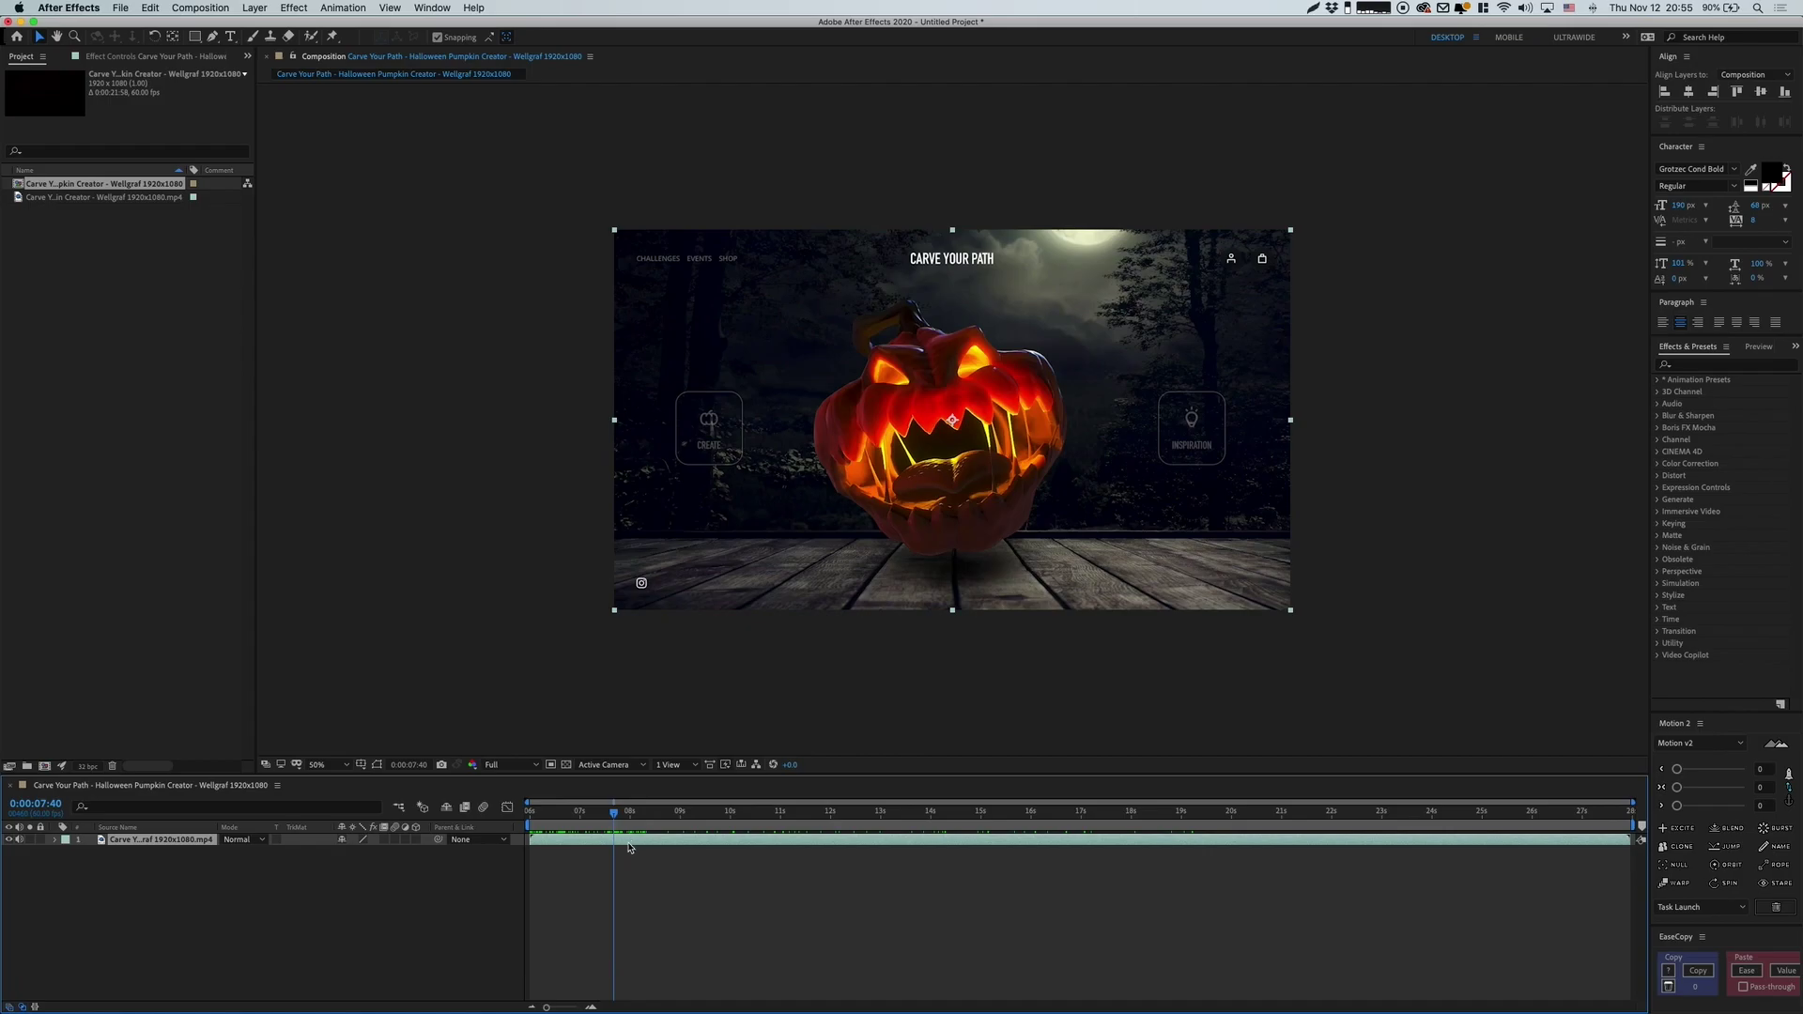
pyautogui.press('super+shift+d')
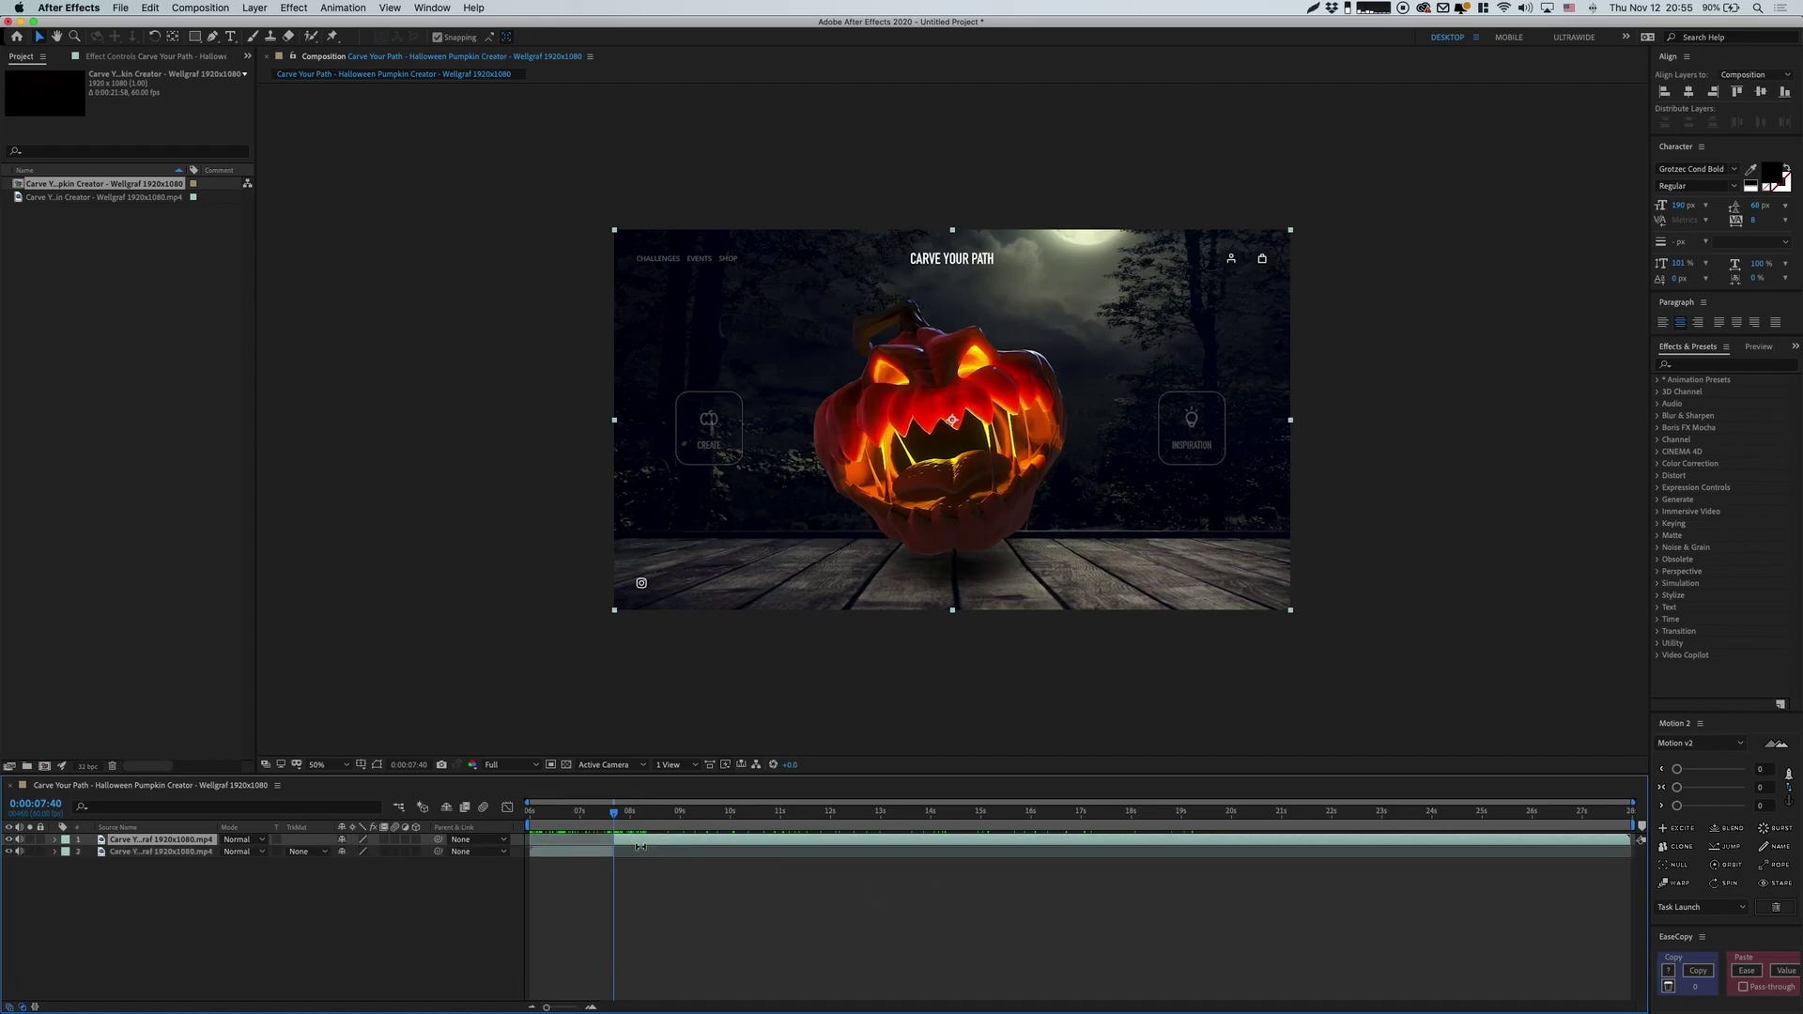
# - Move the later part of the split clip to the start of the composition
pyautogui.moveTo(615, 843); pyautogui.dragTo(1630, 889)
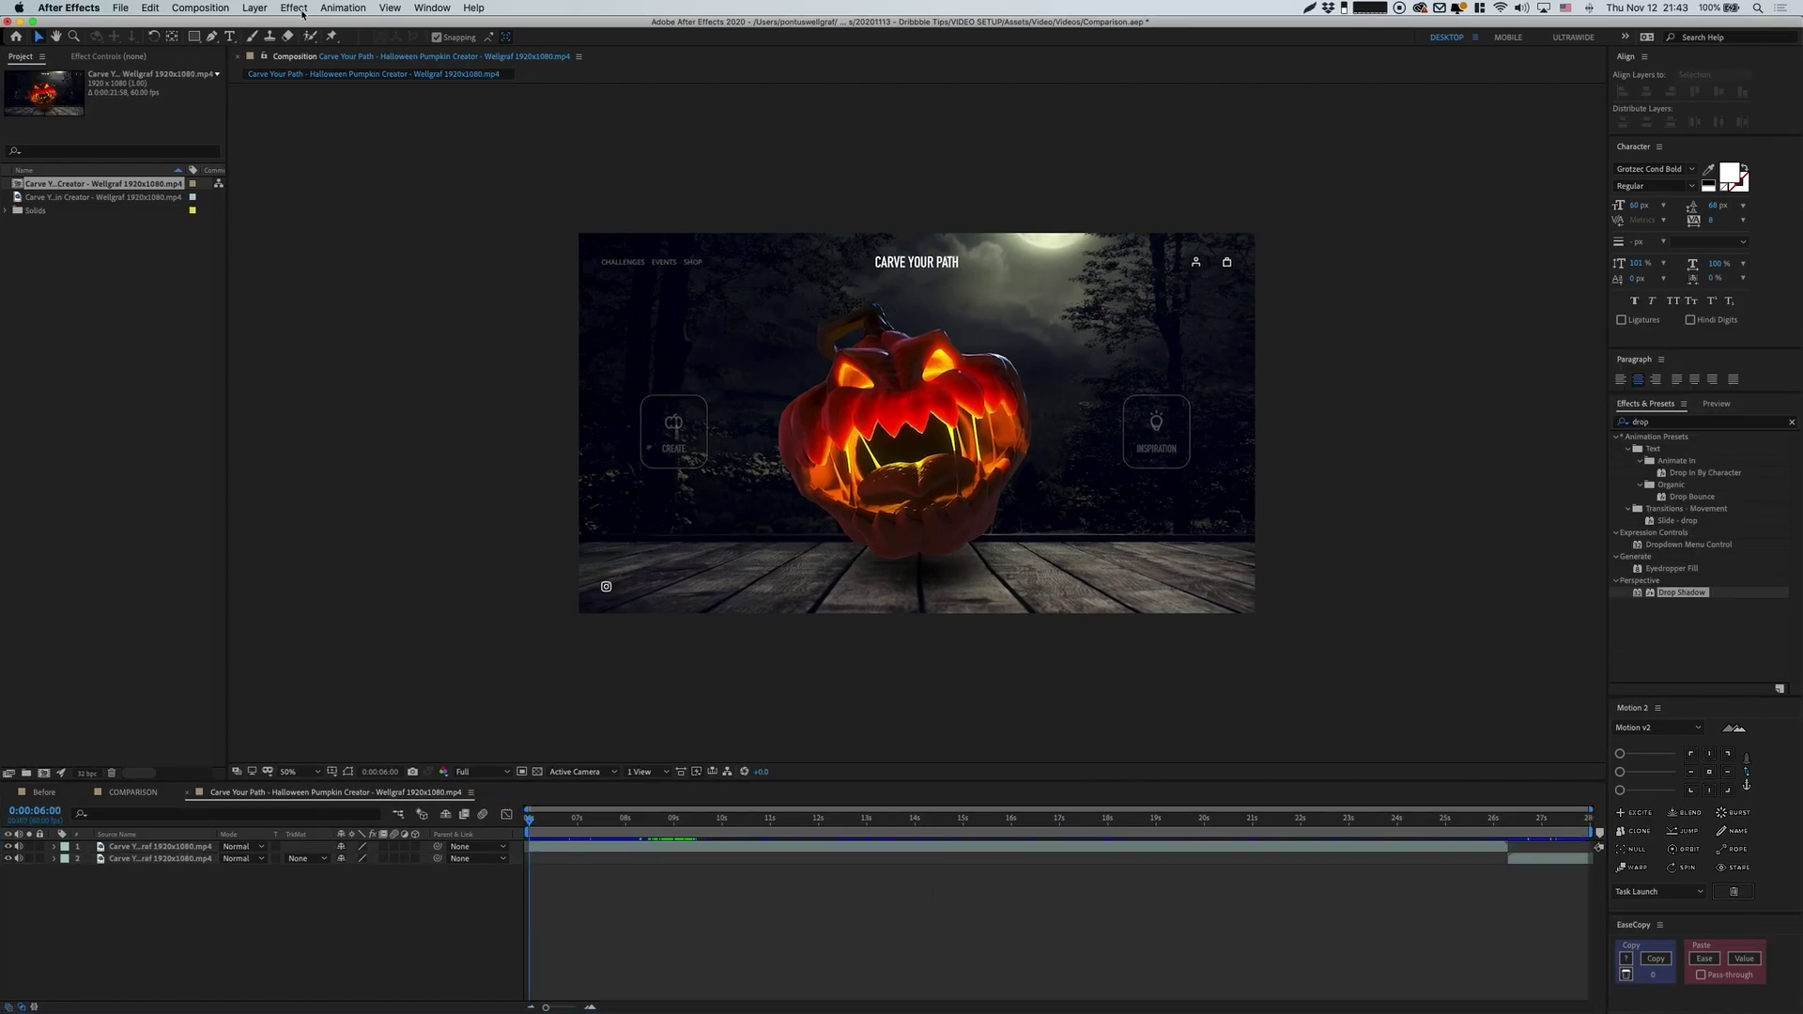
# - Create a new 1920x1440 composition named 'DRIBBBLE SHOT'
pyautogui.click(200, 8)
pyautogui.click(219, 28)
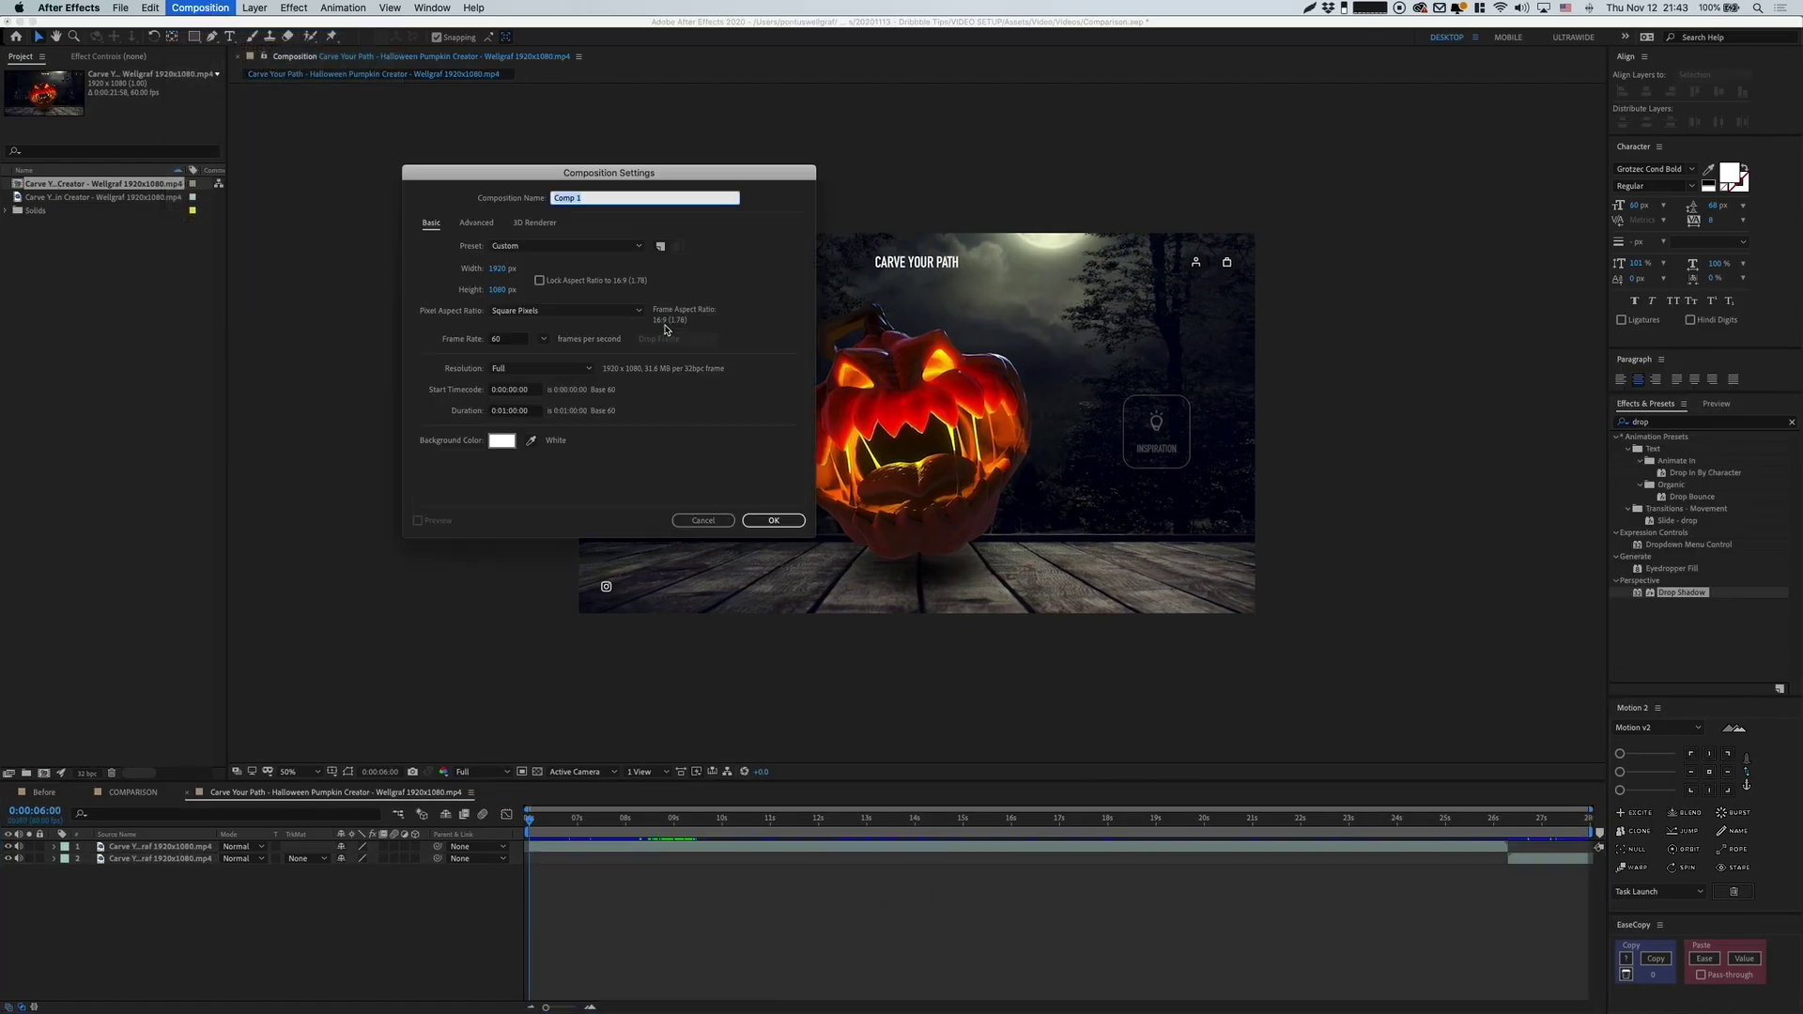
pyautogui.click(489, 269)
pyautogui.write('1920')
pyautogui.press('Tab')
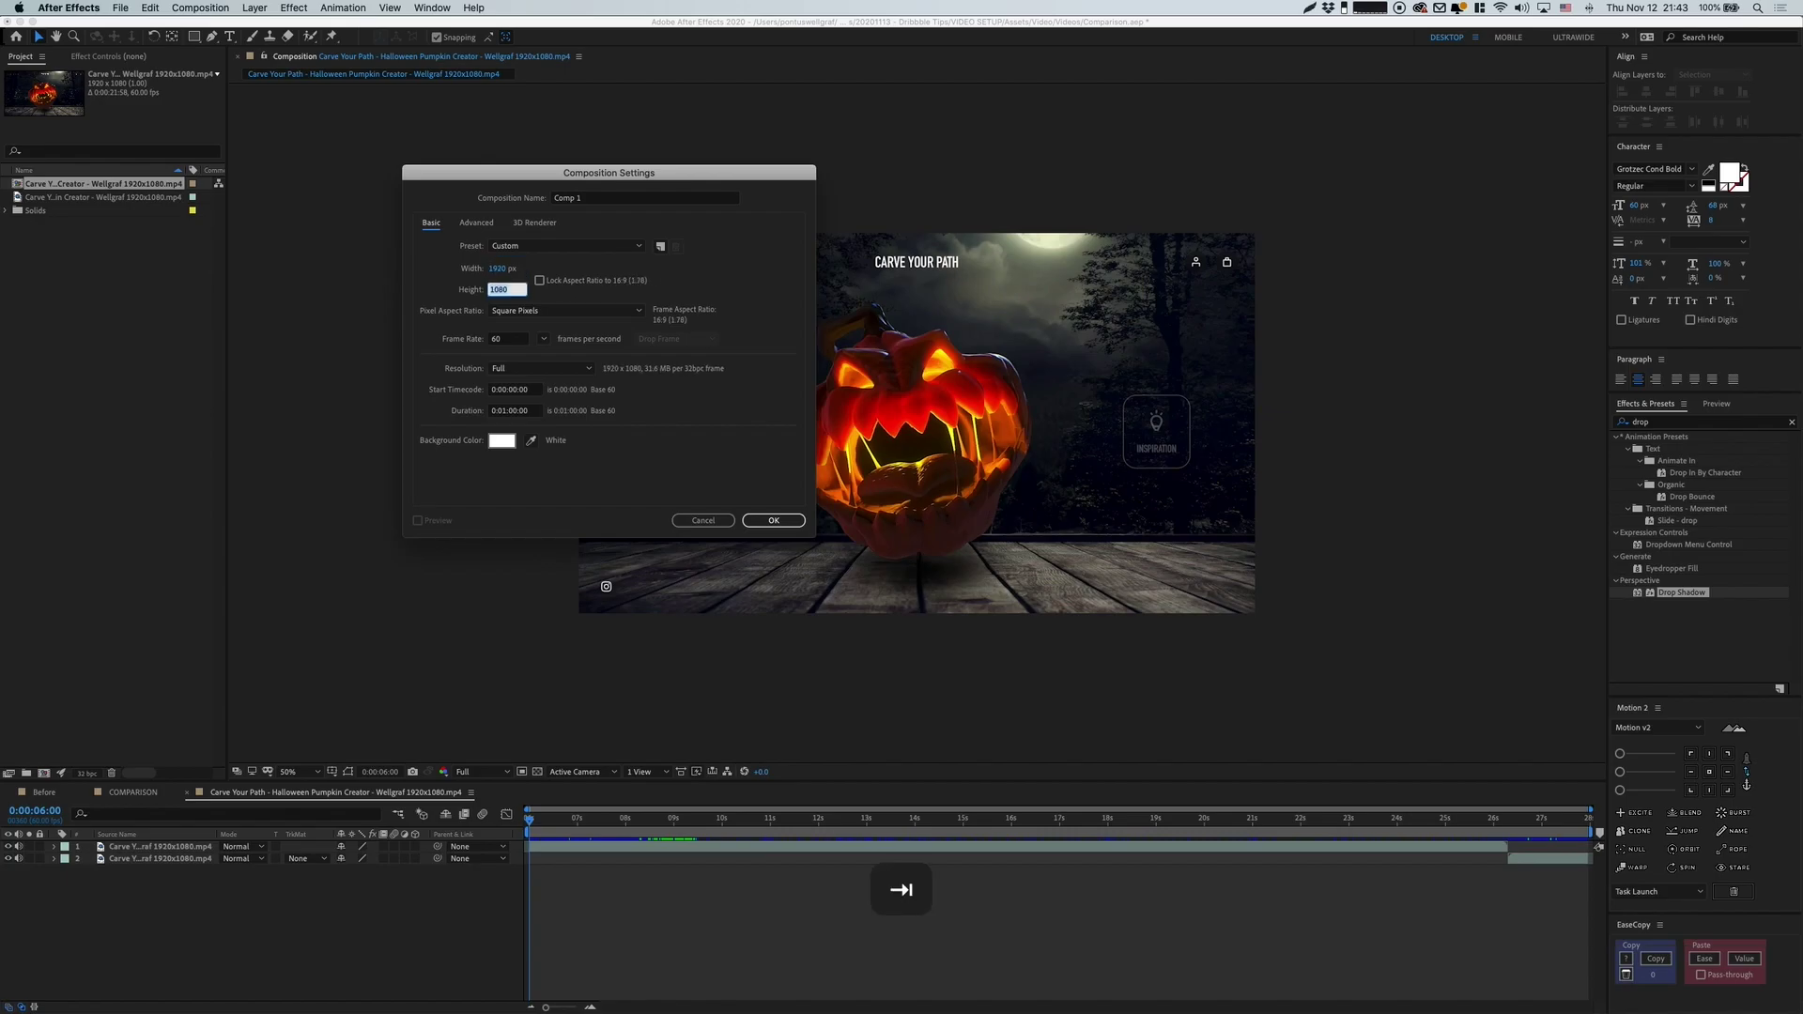
pyautogui.write('1440')
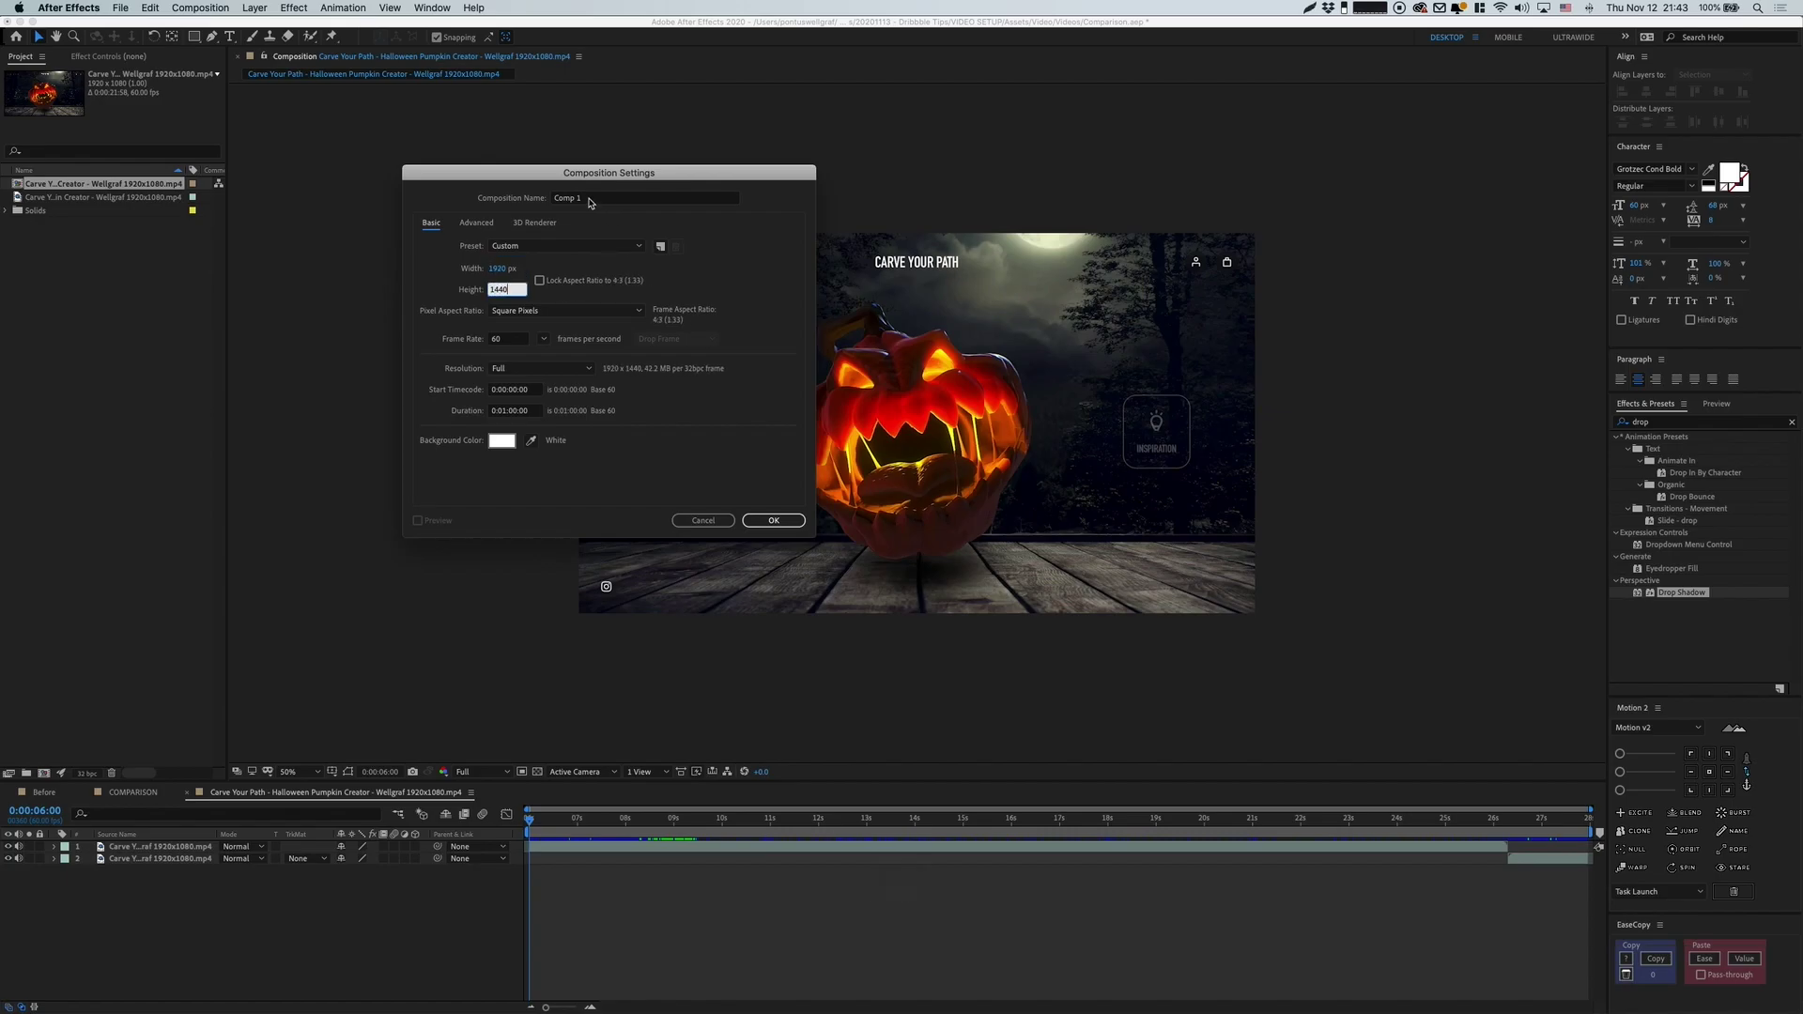
pyautogui.click(590, 199)
pyautogui.write('DRIBBBLE S')
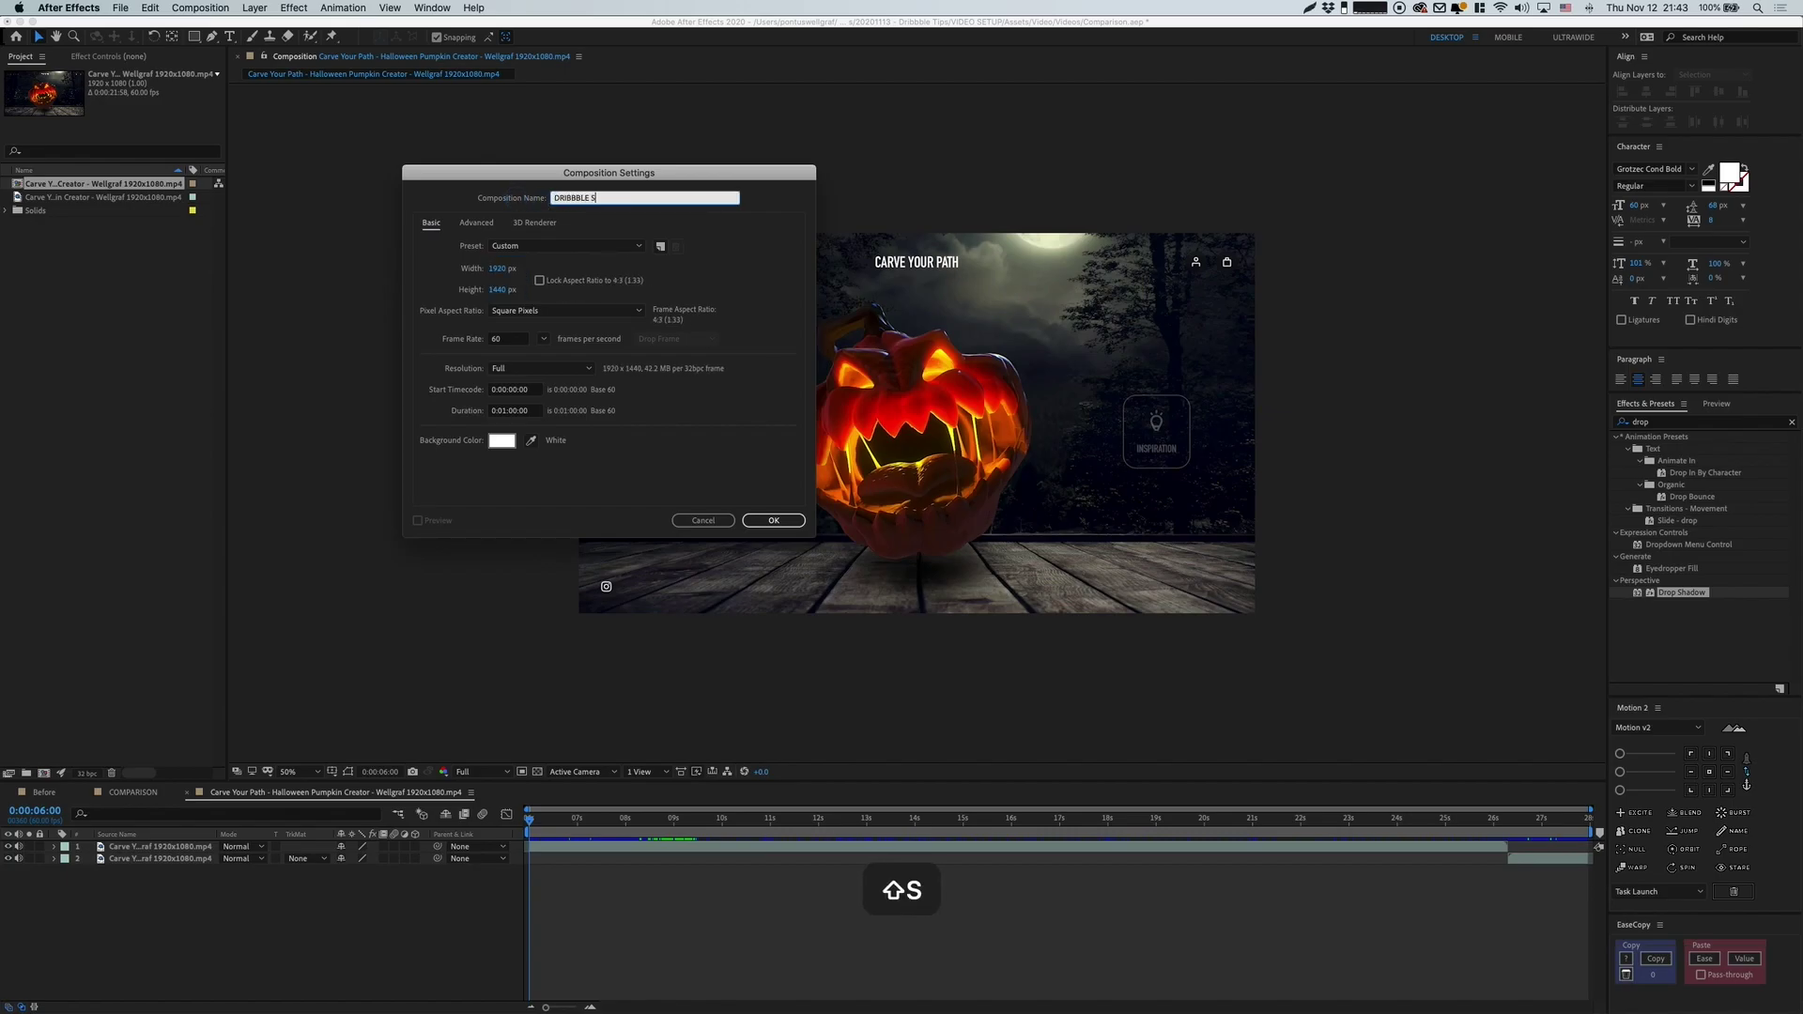
pyautogui.write('HOT')
pyautogui.click(774, 521)
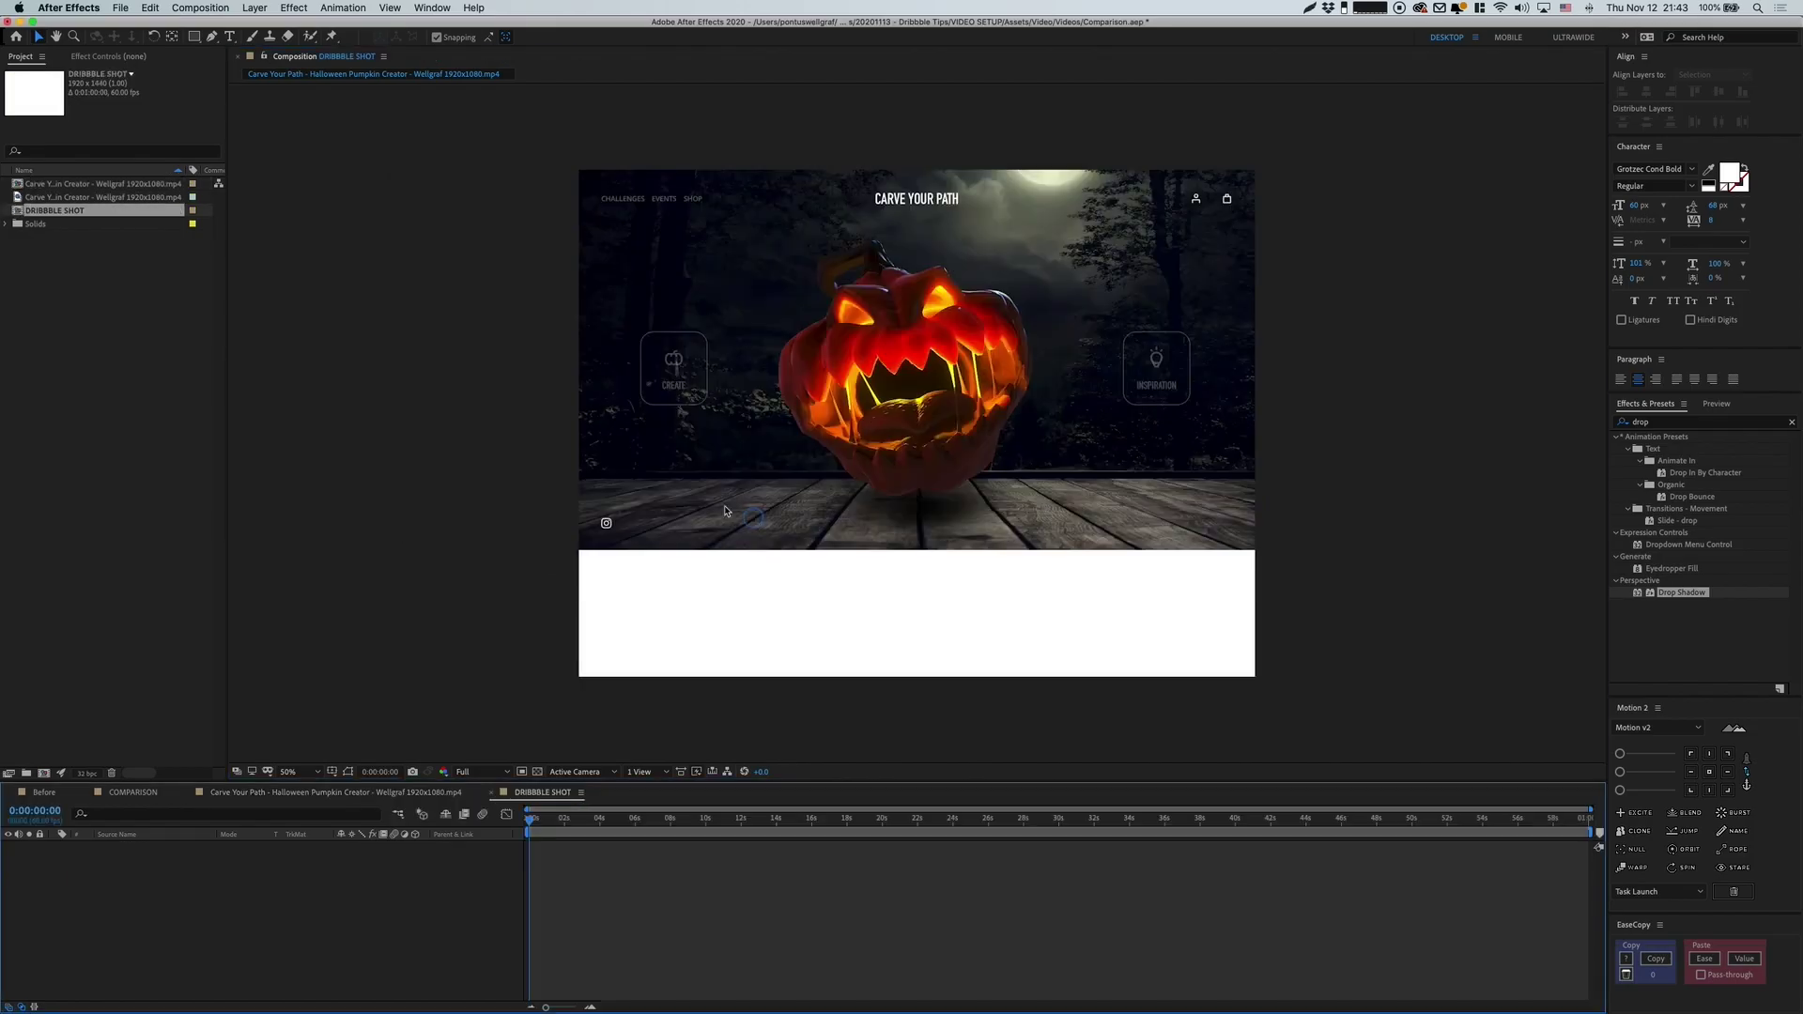
# - Place the pumpkin site footage into DRIBBBLE SHOT and scale it down to 83%
pyautogui.moveTo(68, 184); pyautogui.dragTo(924, 415)
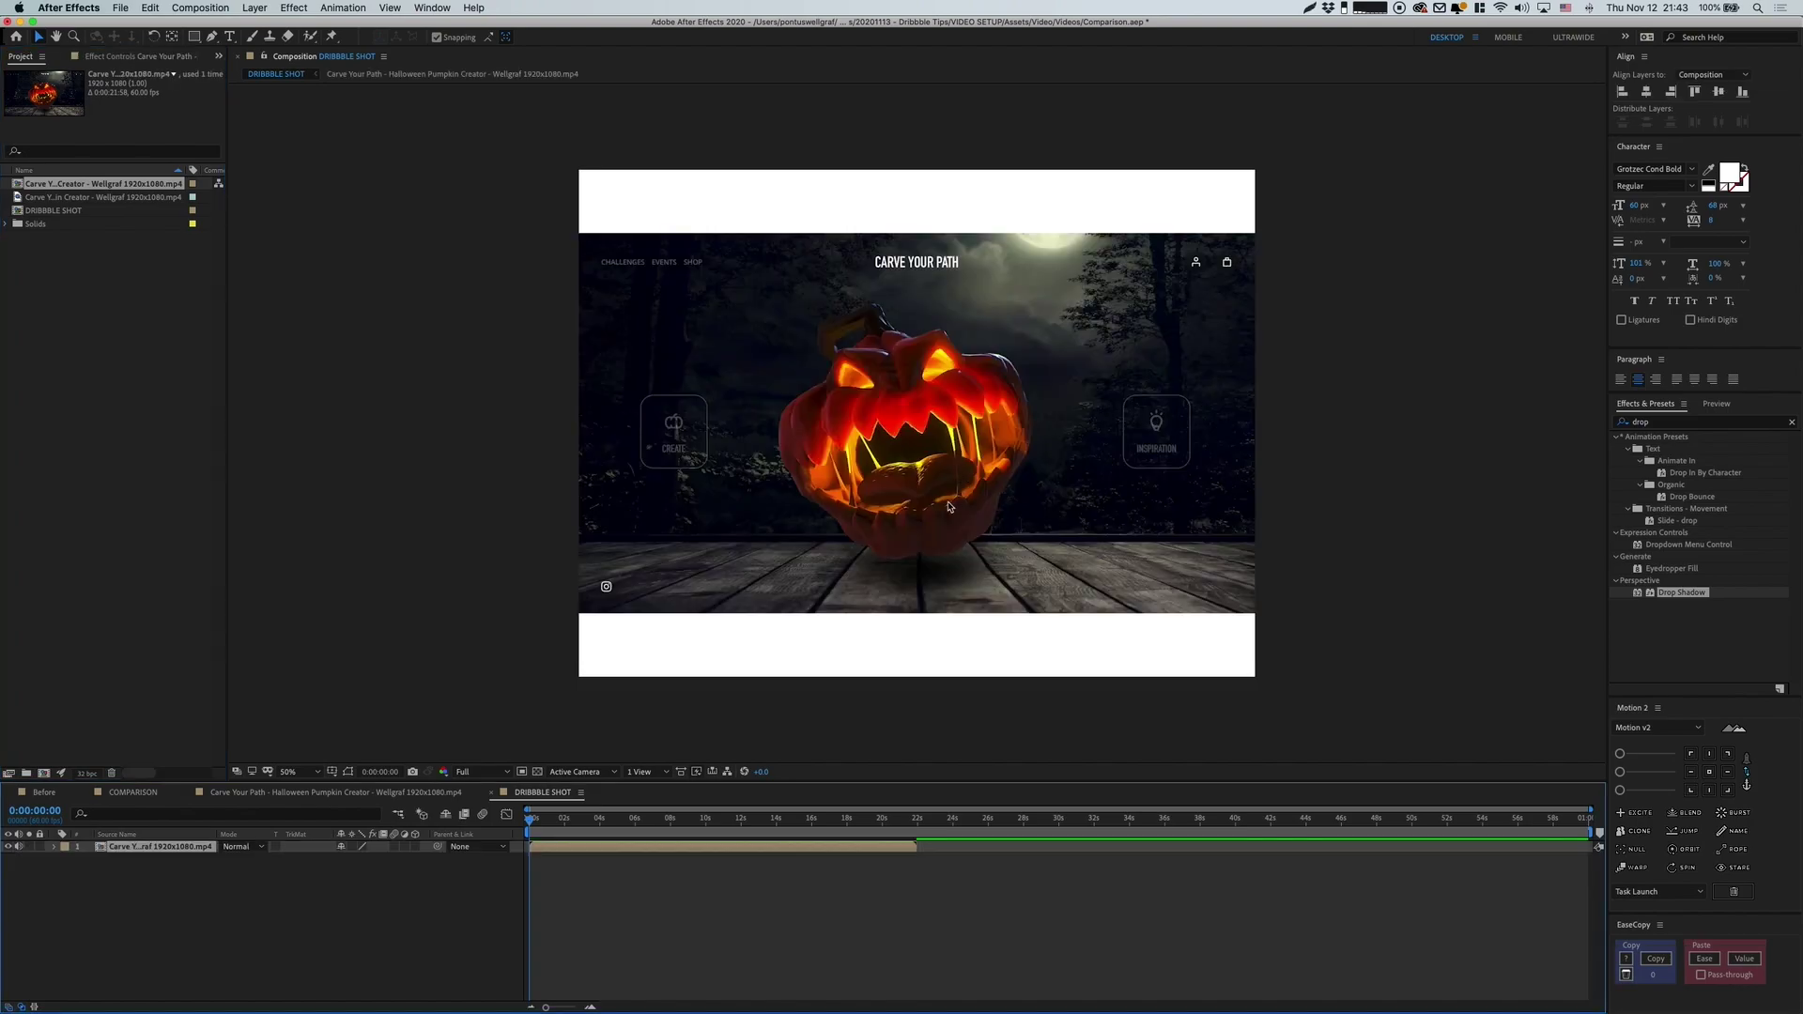
pyautogui.press('s')
pyautogui.click(357, 858)
pyautogui.hotkey('shift', 'Down')
pyautogui.hotkey('shift', 'Down')
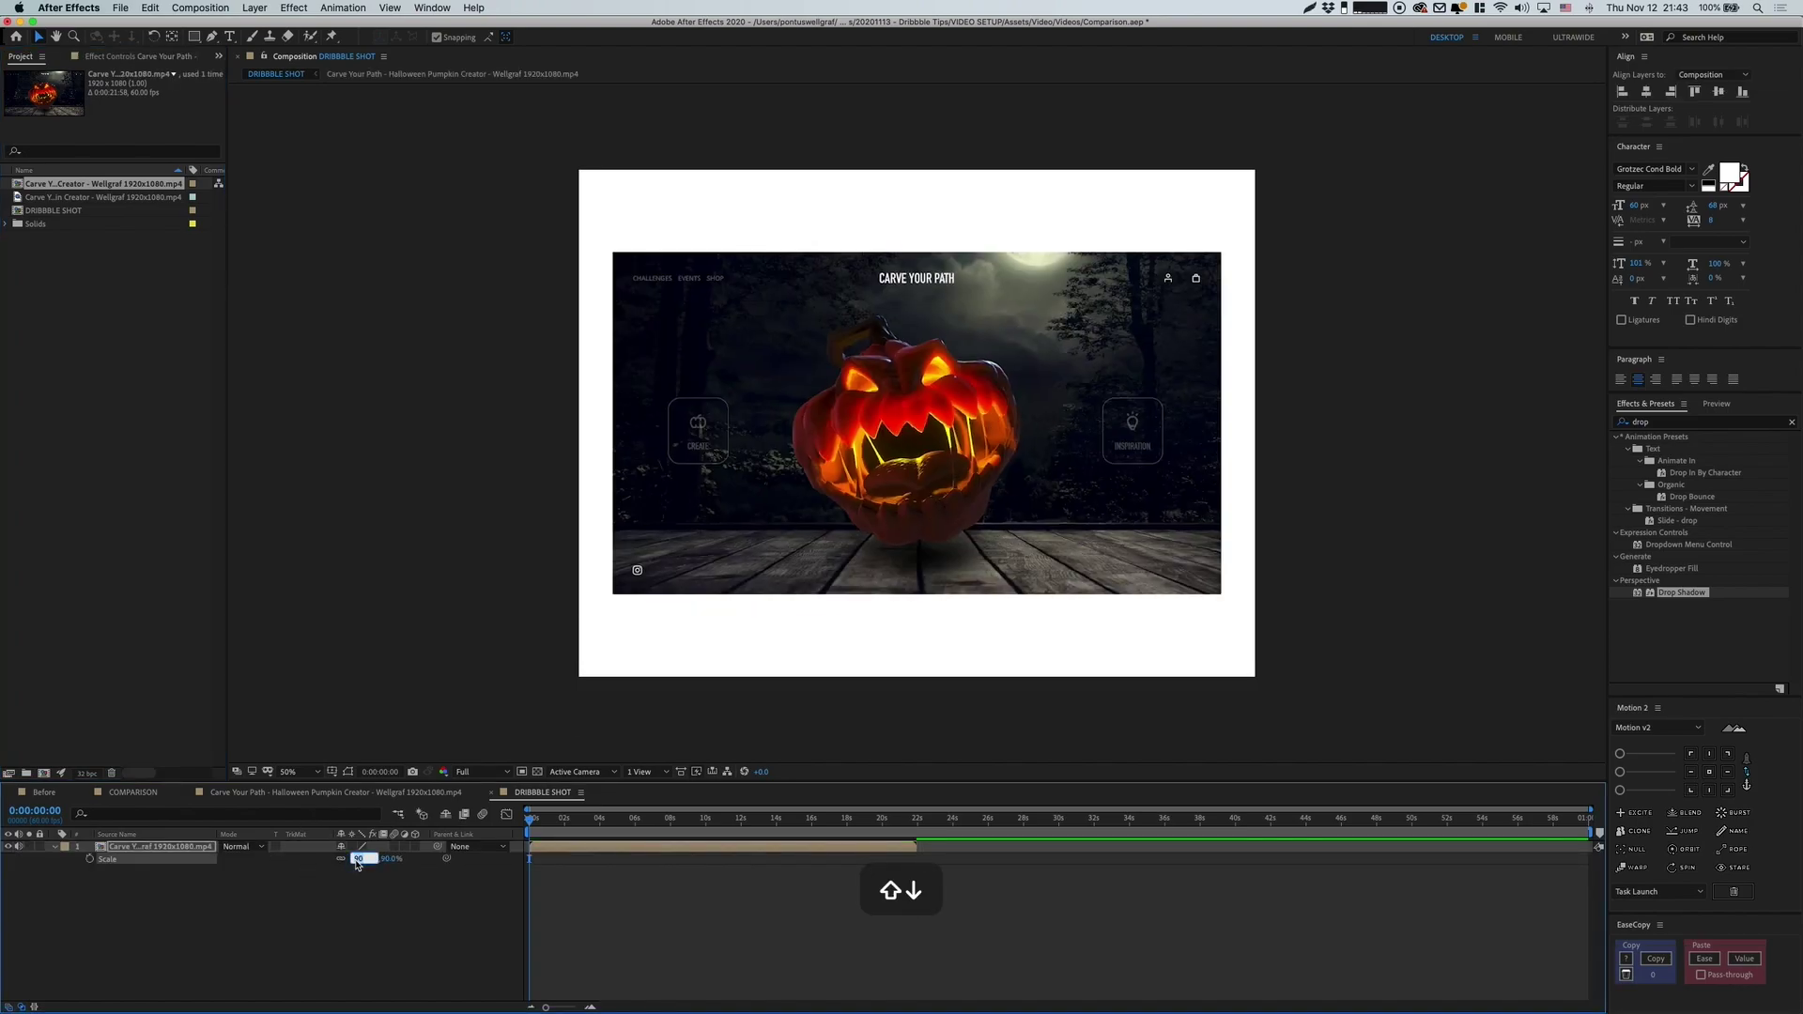
pyautogui.press('Up')
pyautogui.press('Up')
pyautogui.press('Up')
pyautogui.press('Up')
pyautogui.press('Up')
pyautogui.press('Up')
pyautogui.press('Up')
pyautogui.press('Up')
pyautogui.press('Up')
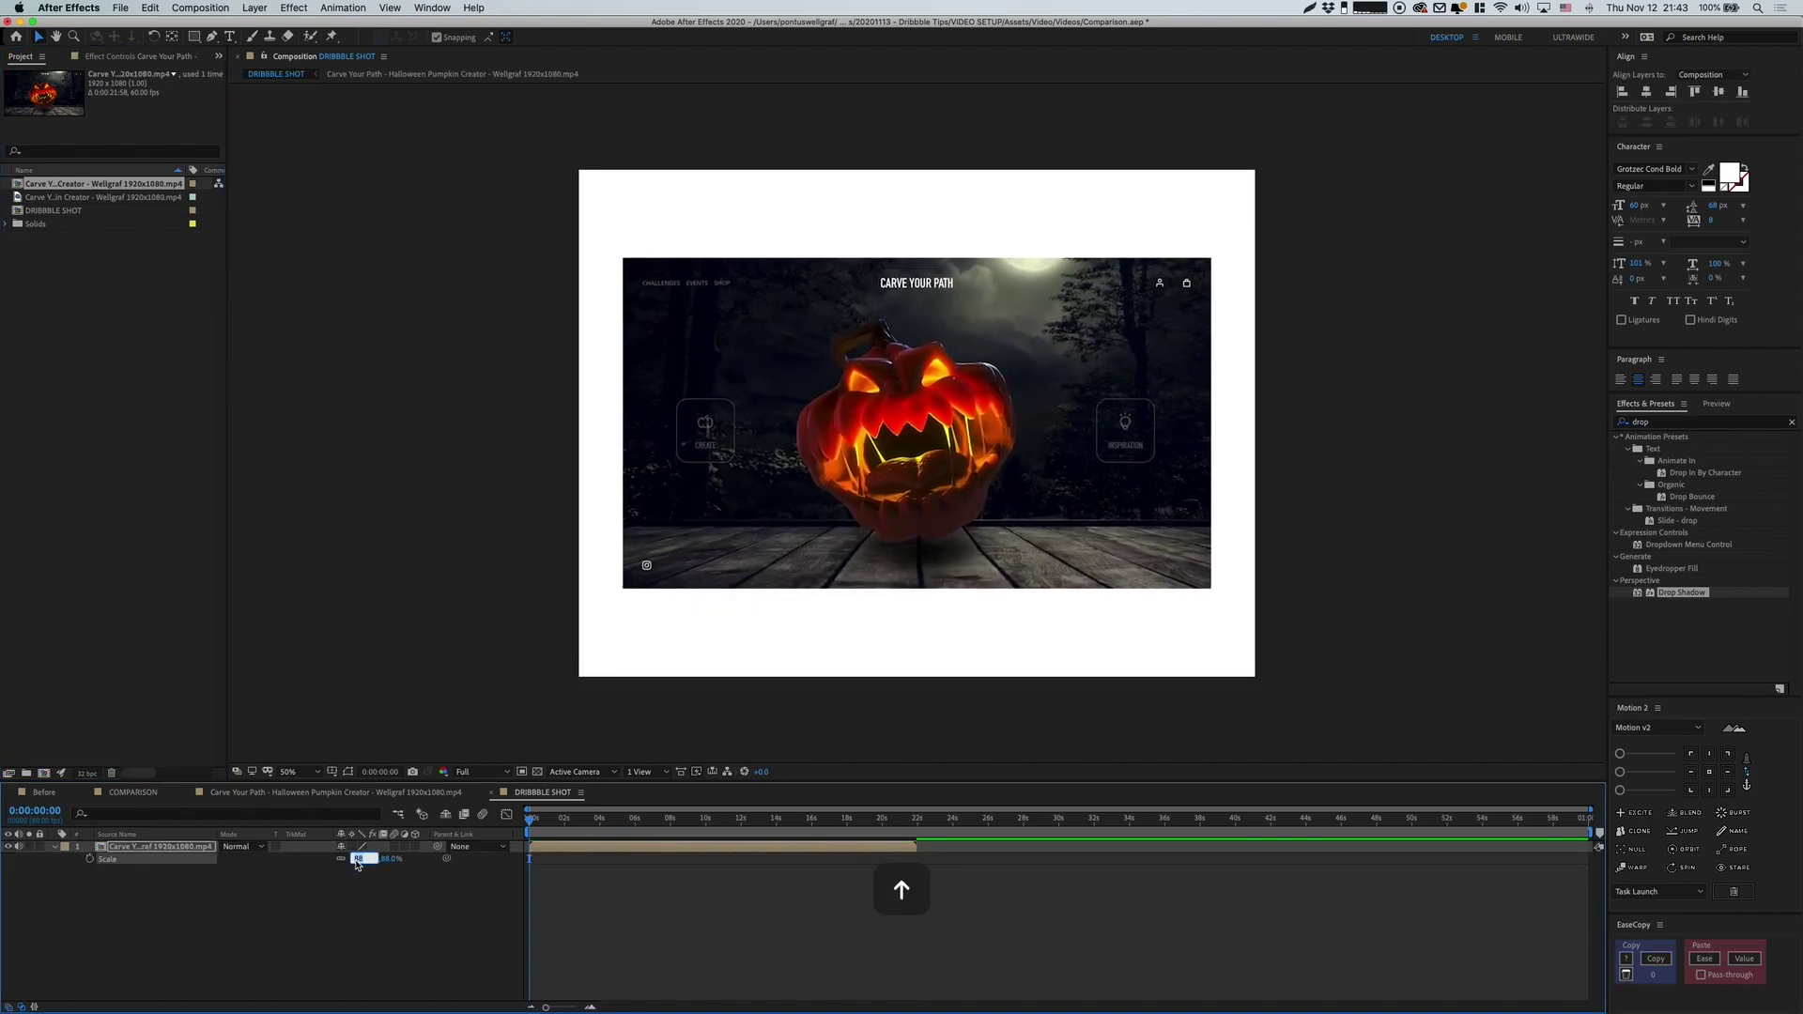
# - Commit the video scale at 89% and draw a rectangle fitted to the whole comp
pyautogui.press('Return')
pyautogui.click(575, 938)
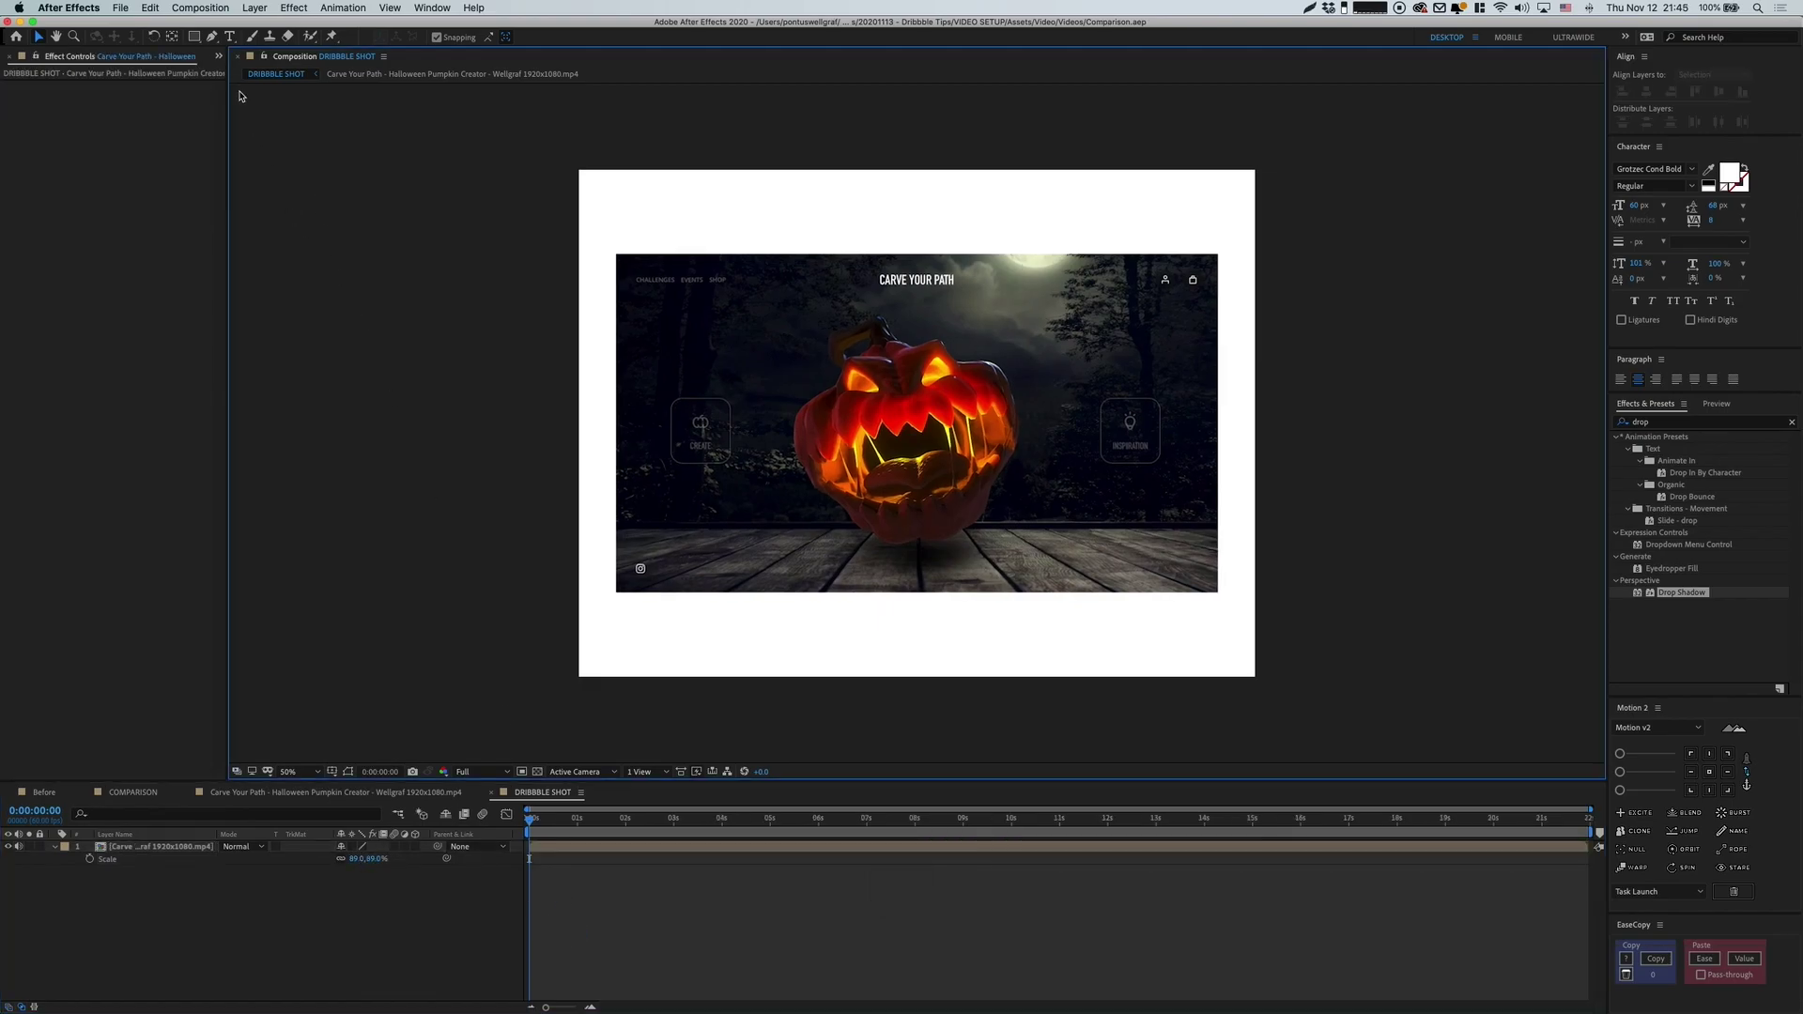
pyautogui.click(199, 36)
pyautogui.moveTo(587, 205); pyautogui.dragTo(847, 433)
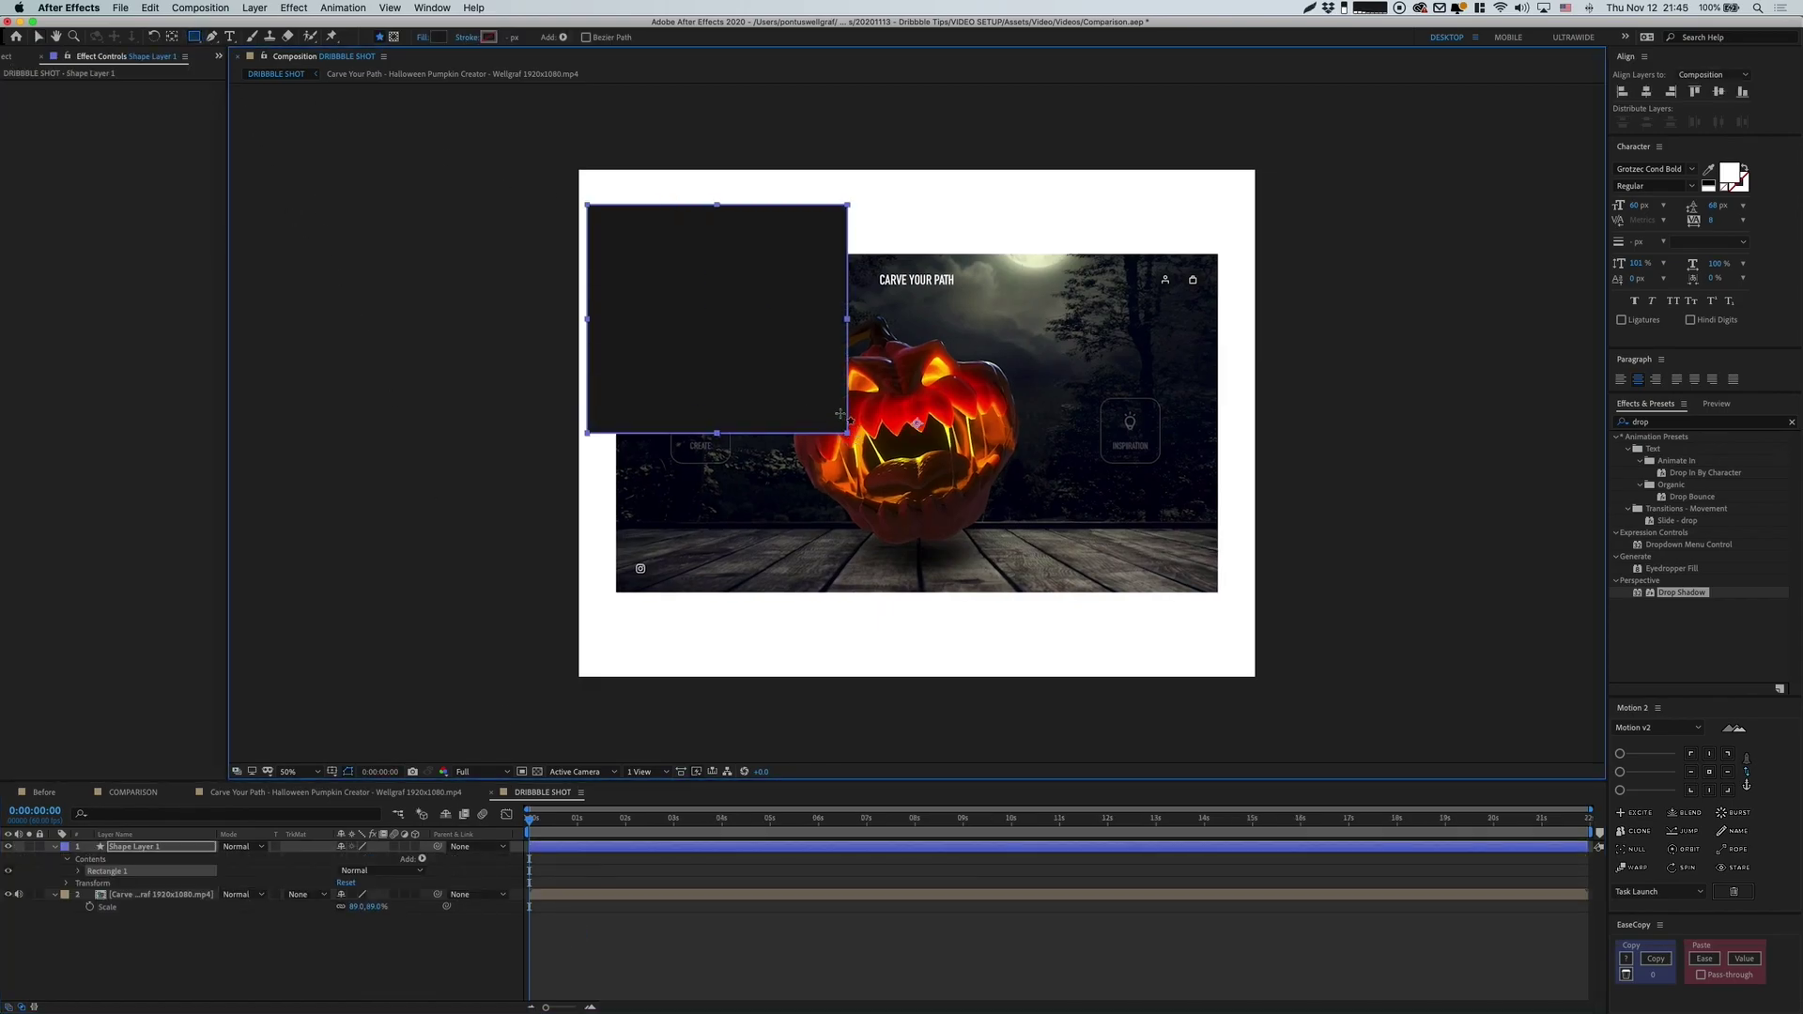
pyautogui.rightClick(787, 353)
pyautogui.moveTo(859, 418)
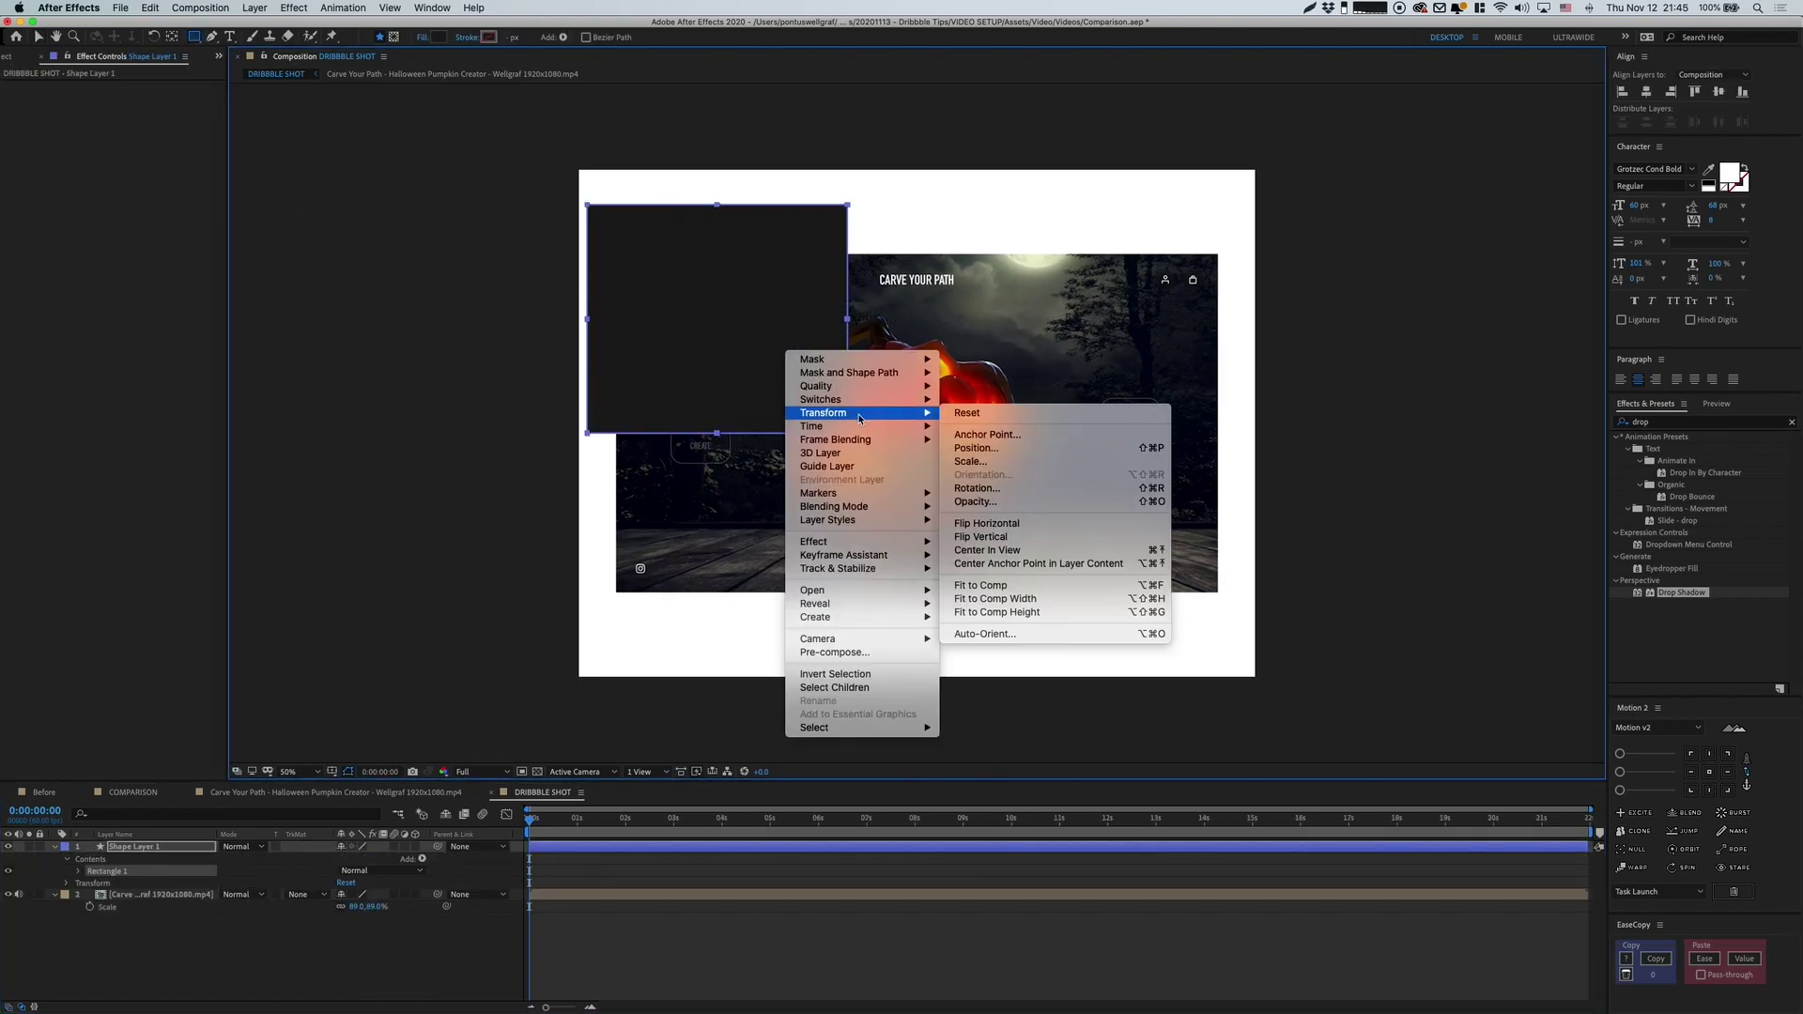
pyautogui.click(1018, 585)
# - Rename the shape layer to BACKGROUND and move it beneath the pumpkin video
pyautogui.press('v')
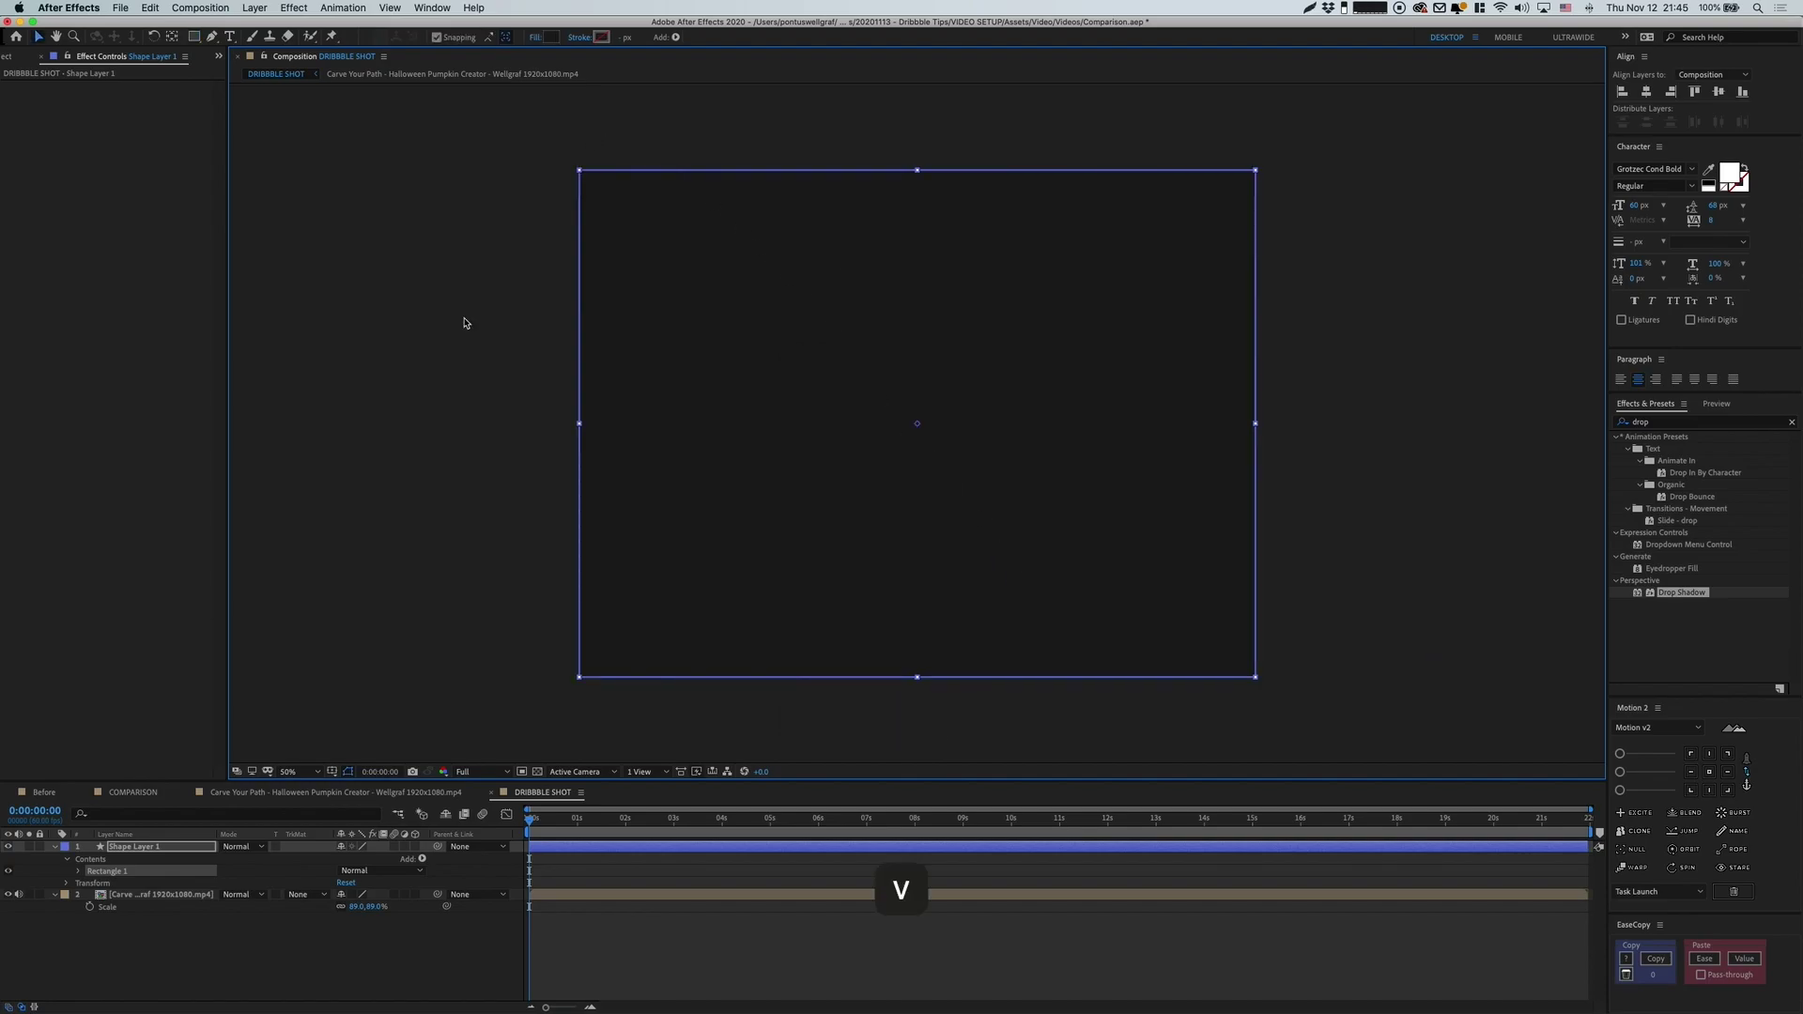
pyautogui.click(170, 851)
pyautogui.press('Return')
pyautogui.write('BACKGROUND')
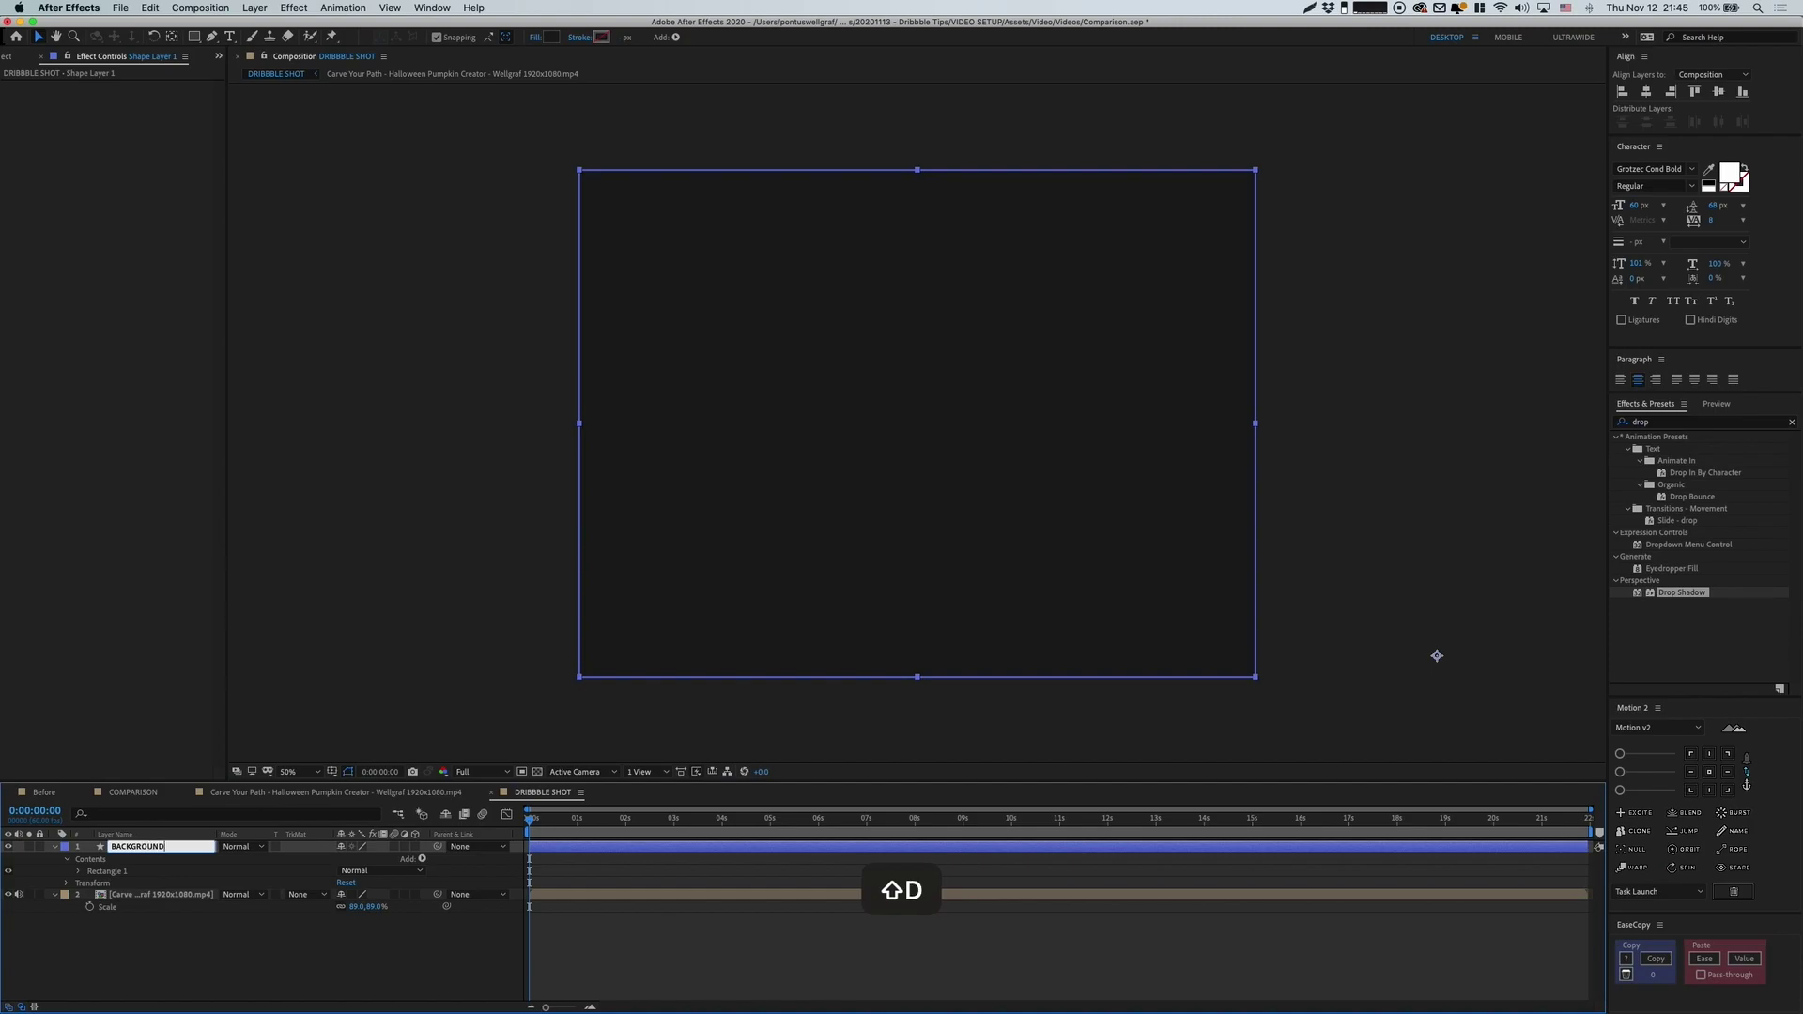
pyautogui.press('Return')
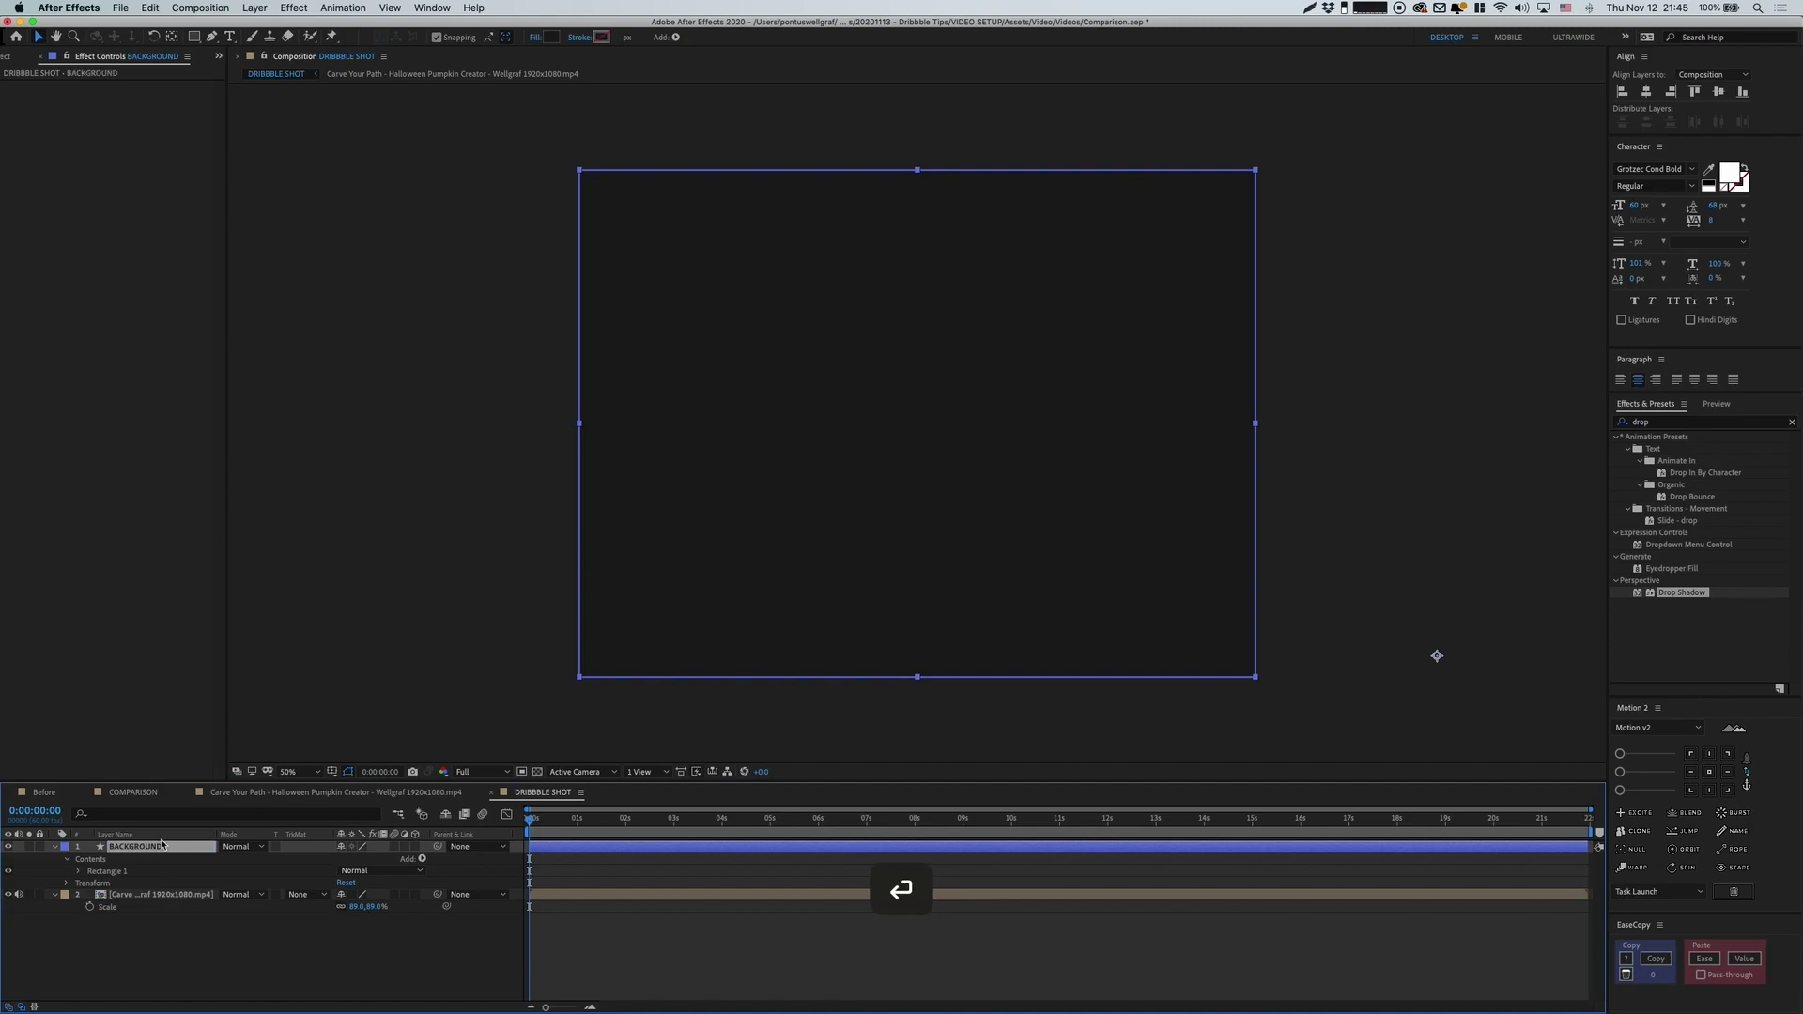
pyautogui.moveTo(161, 845); pyautogui.dragTo(175, 917)
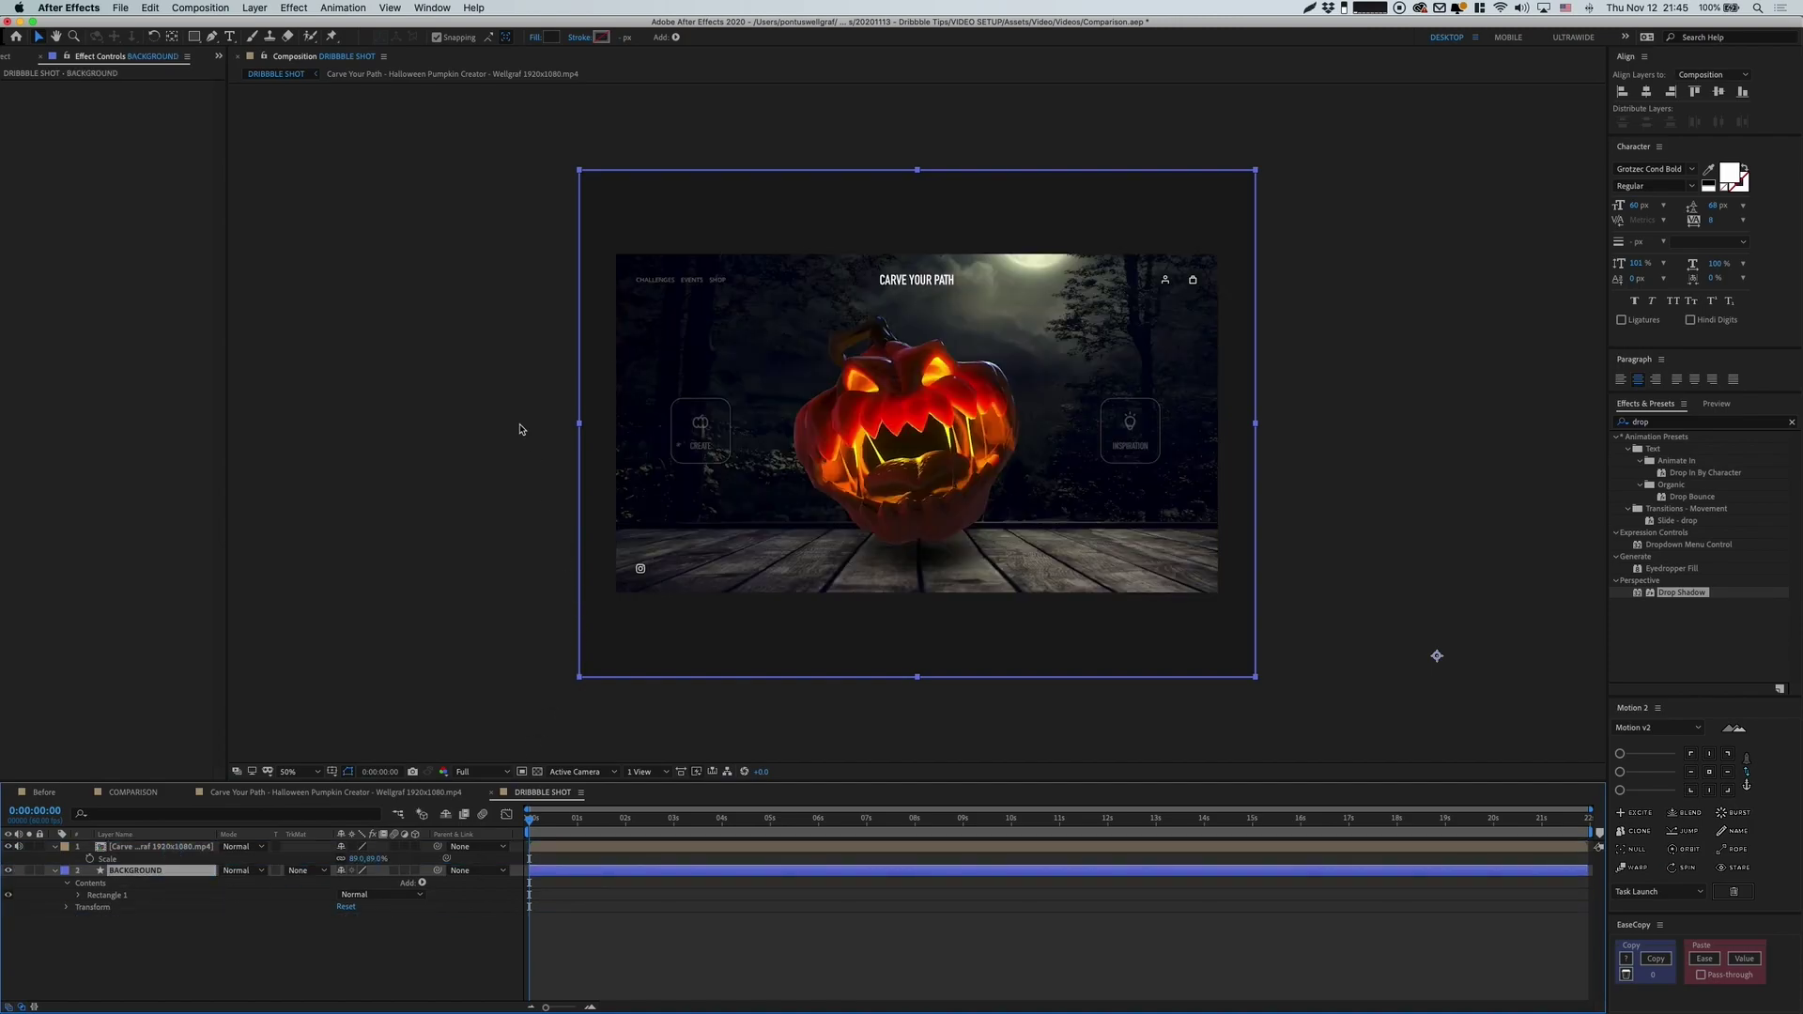
# - Give the BACKGROUND layer a near-black dark grey fill colour
pyautogui.click(554, 40)
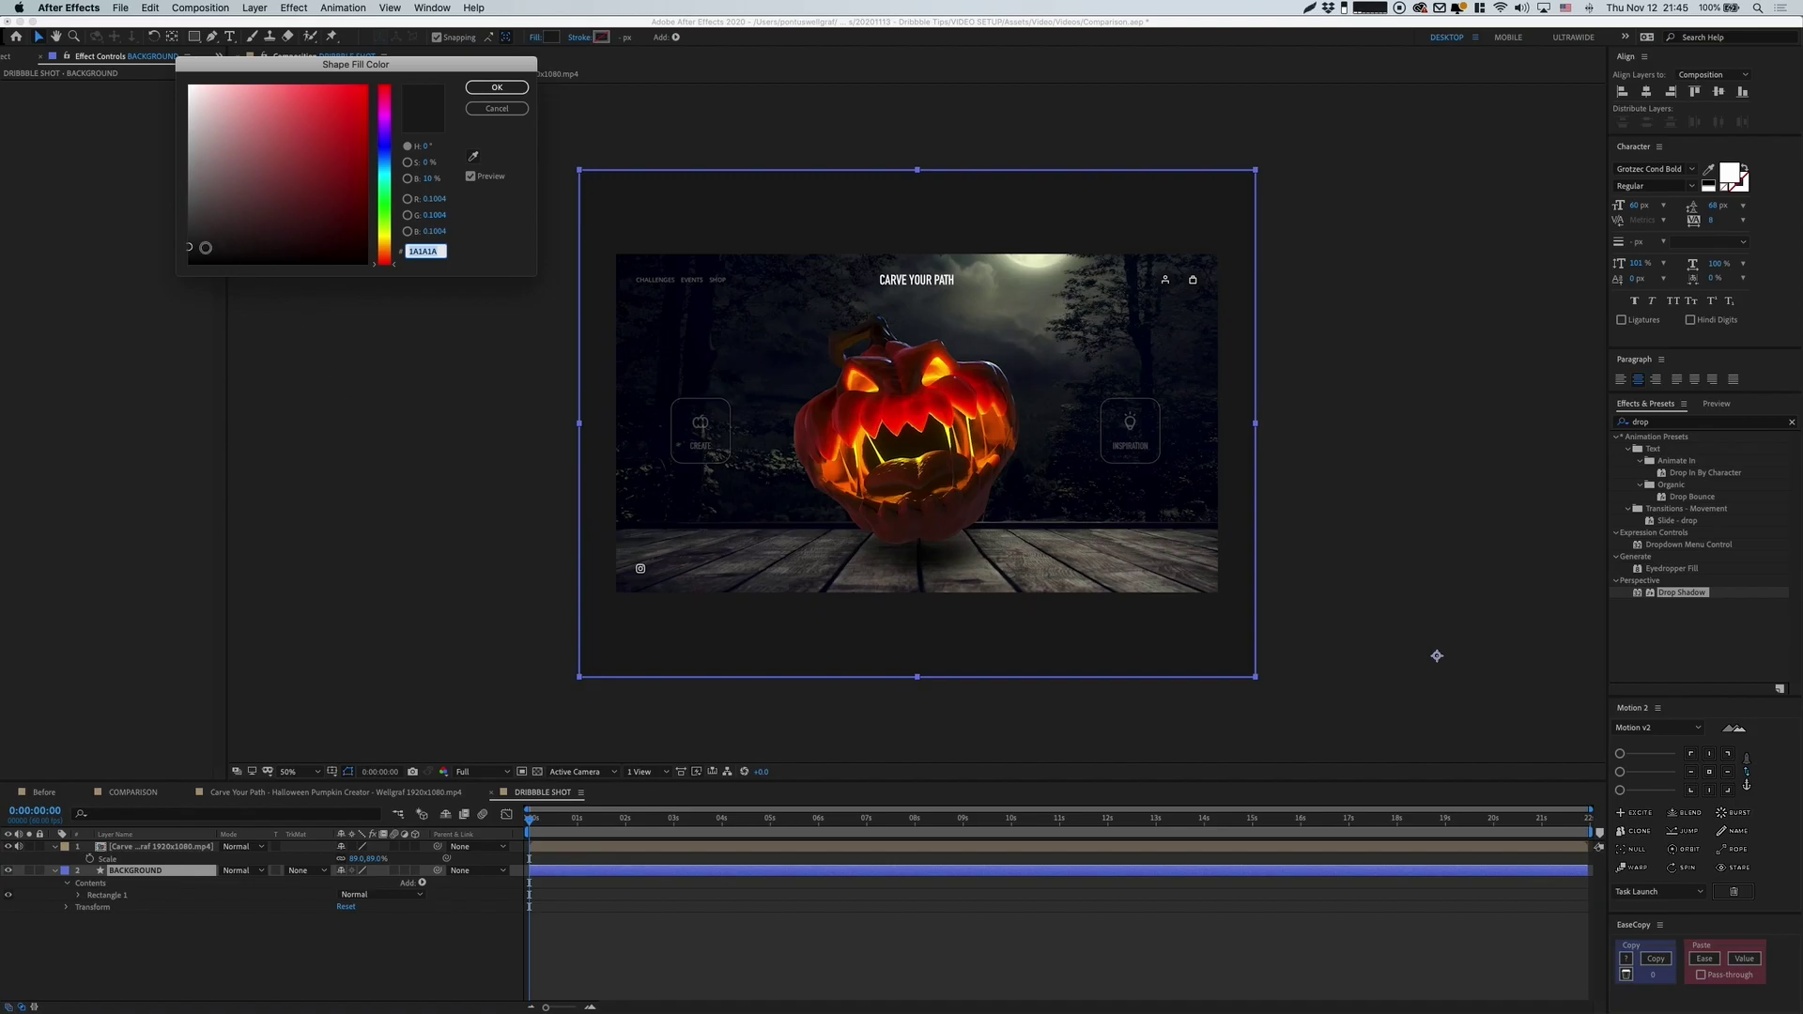
pyautogui.moveTo(205, 248); pyautogui.dragTo(173, 234)
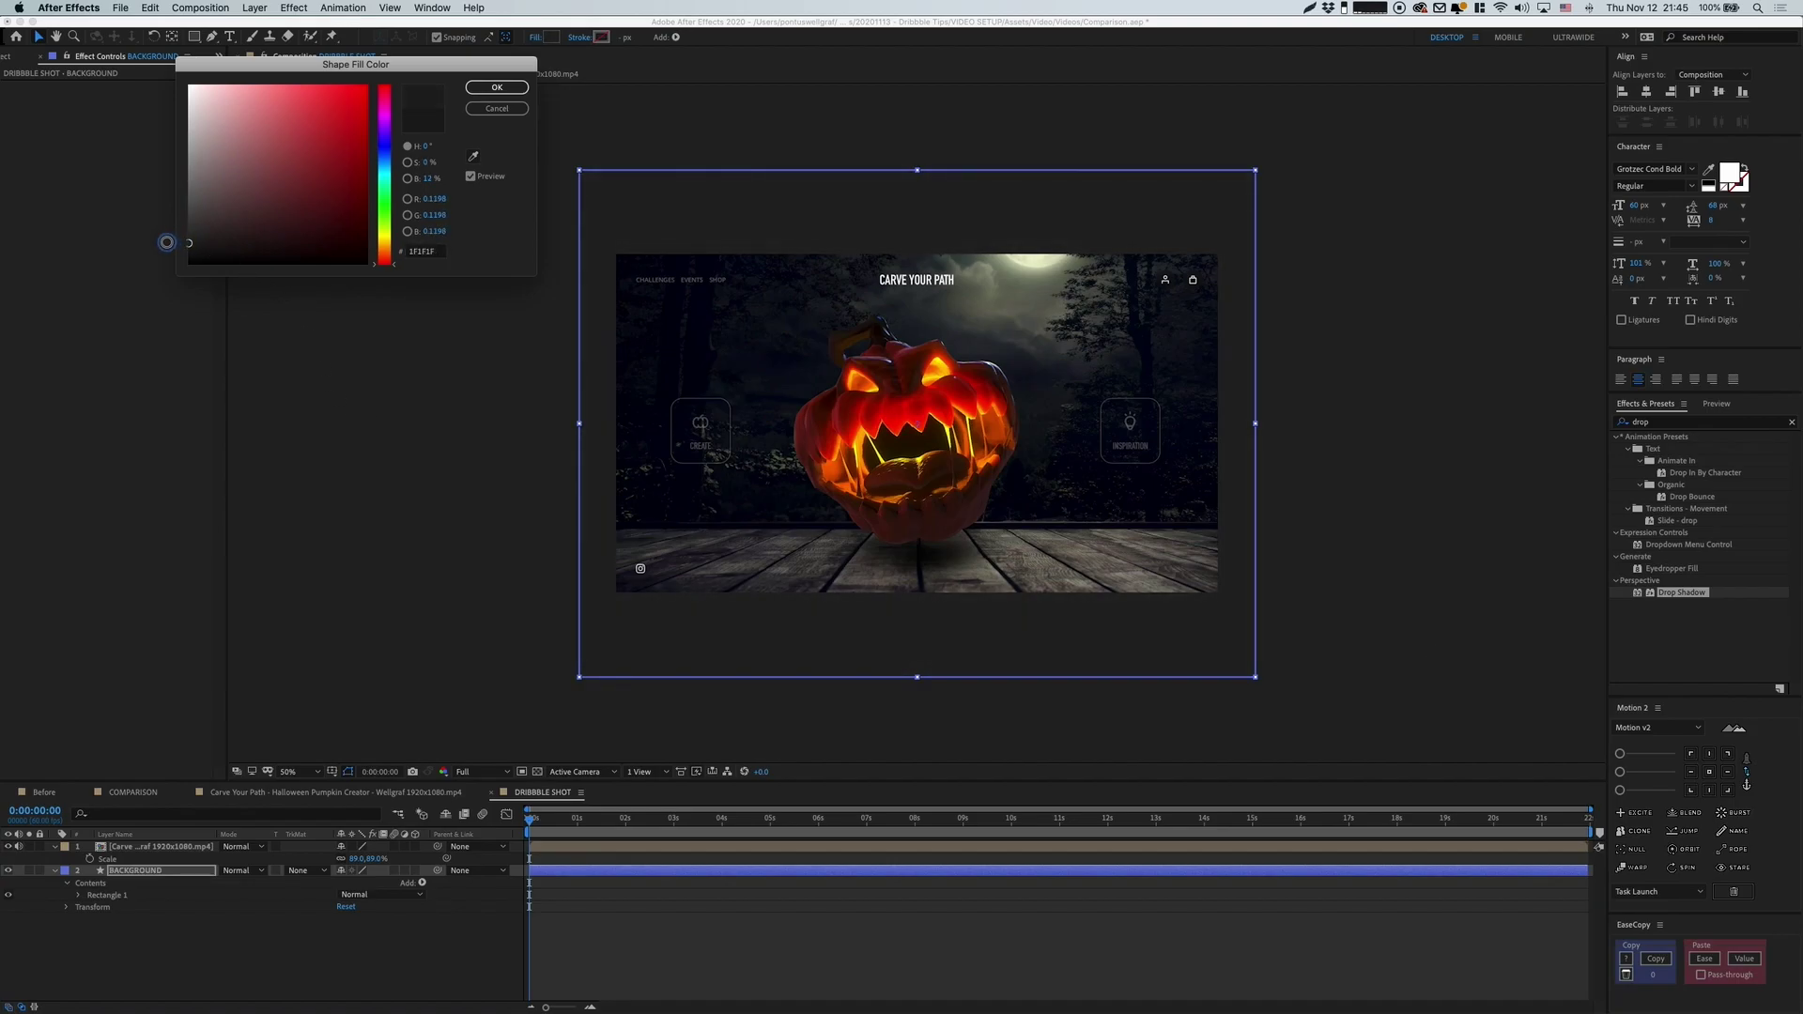
pyautogui.click(502, 95)
pyautogui.click(833, 844)
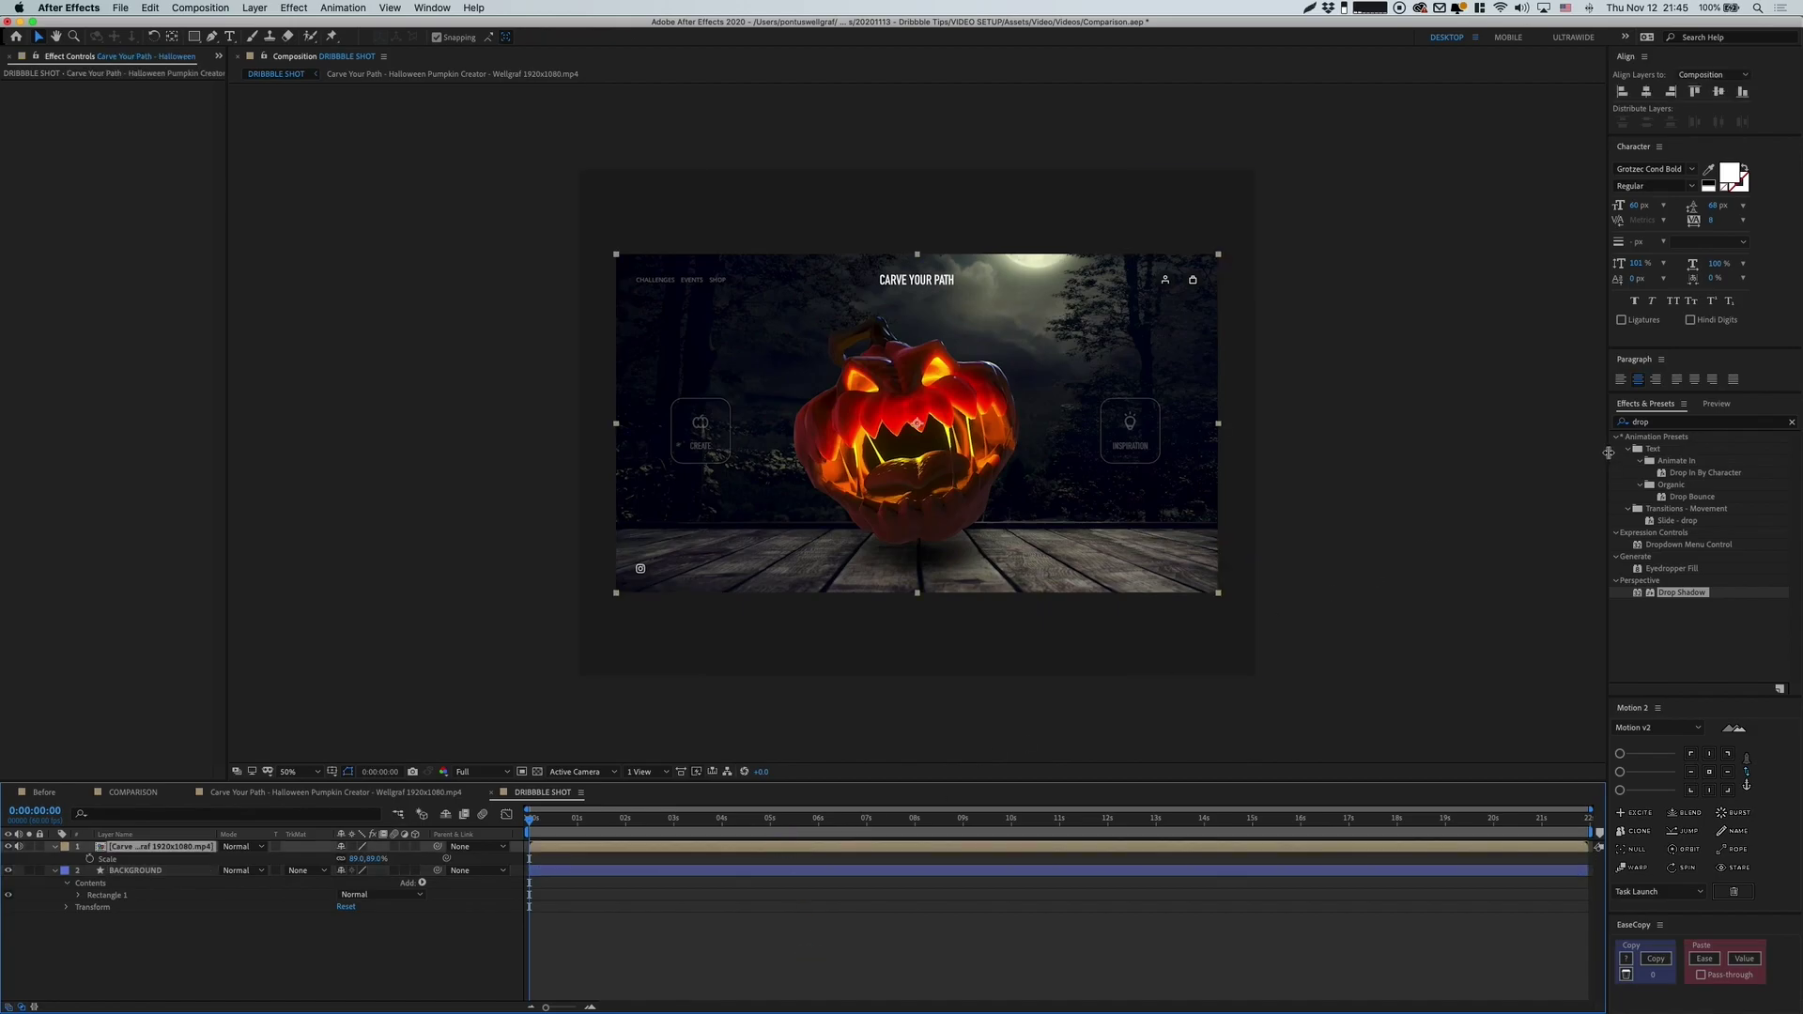
# - Add a Drop Shadow to the pumpkin video: direction 180°, distance 53, softness 379, lower opacity
pyautogui.doubleClick(1680, 595)
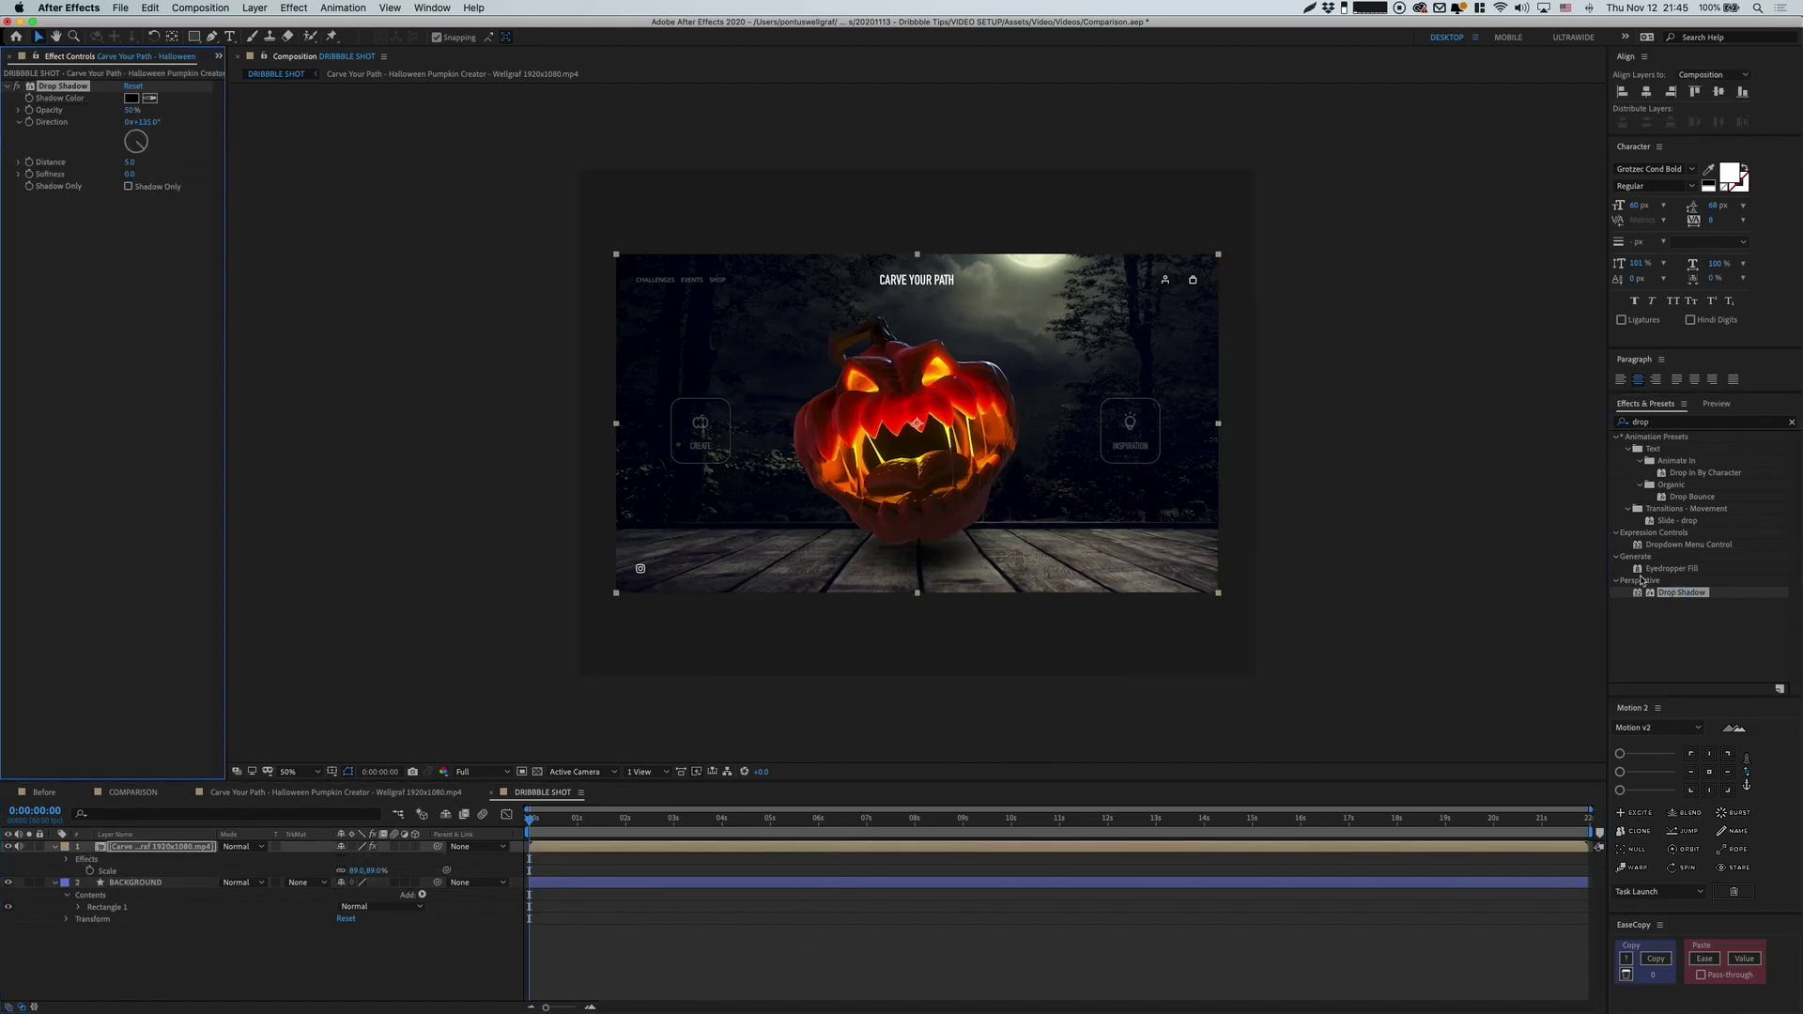
pyautogui.moveTo(138, 145); pyautogui.dragTo(140, 261)
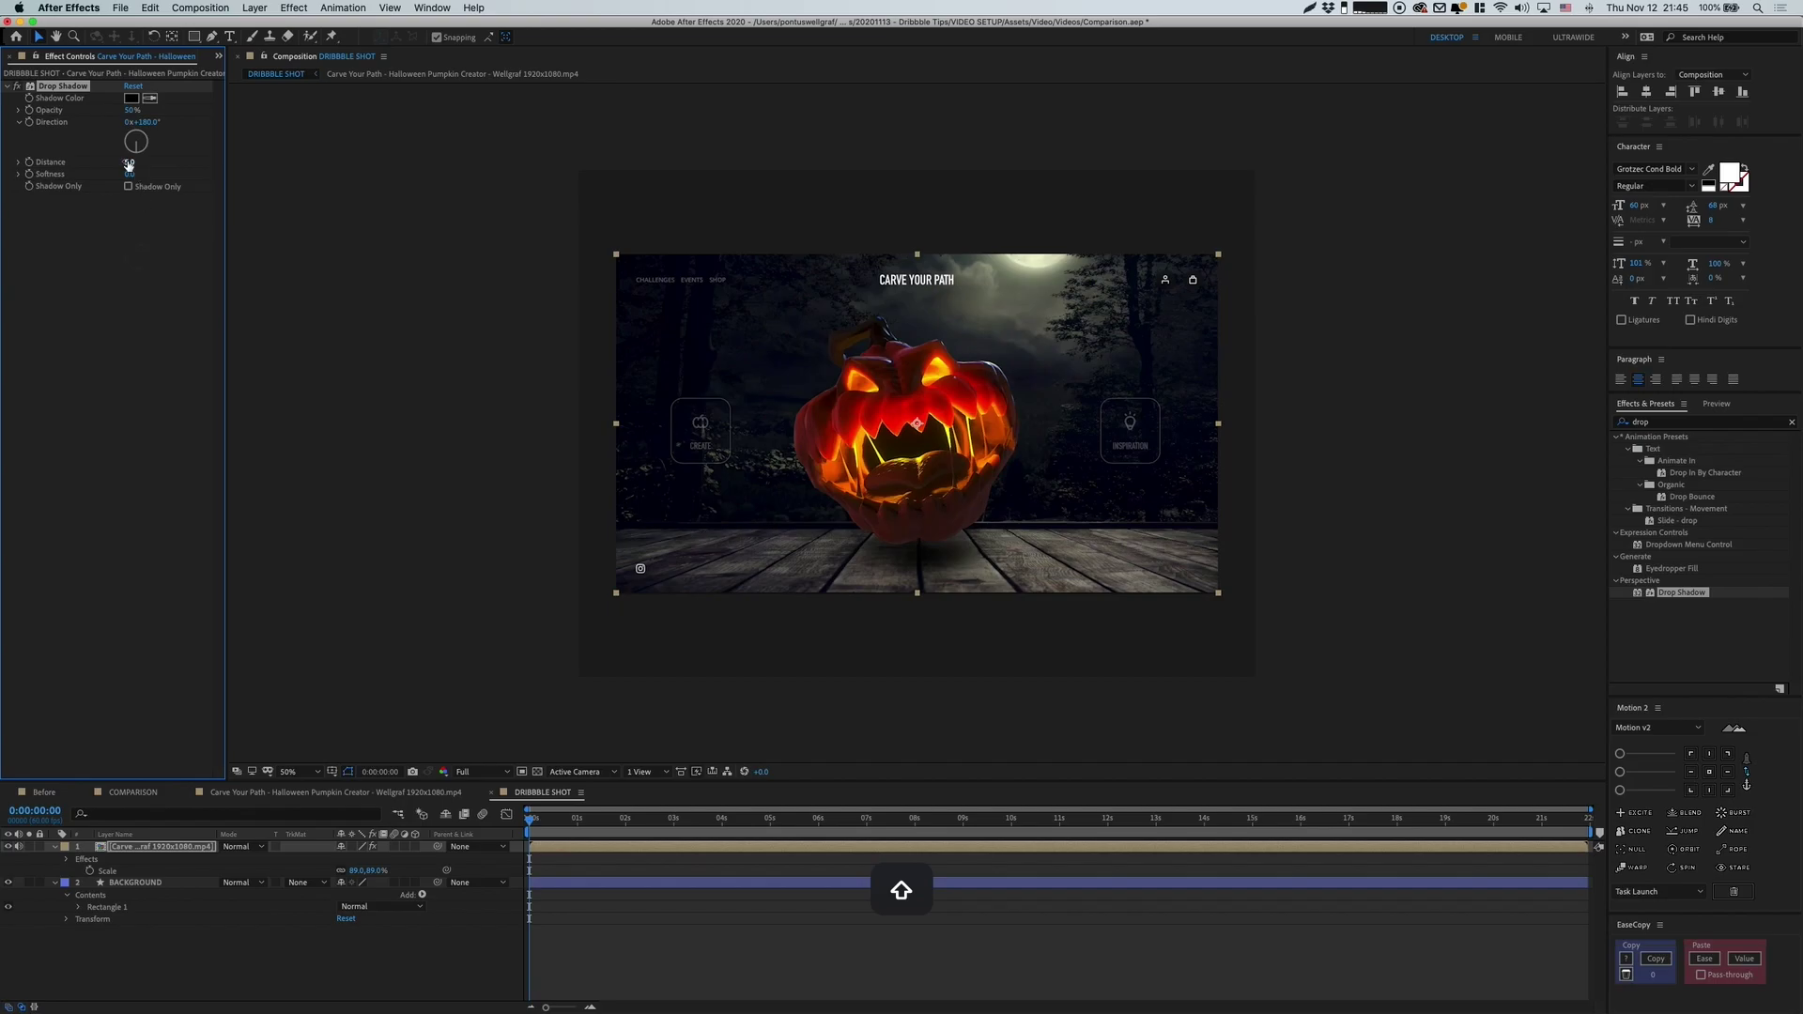
pyautogui.moveTo(129, 165); pyautogui.dragTo(386, 188)
pyautogui.moveTo(101, 167); pyautogui.dragTo(92, 172)
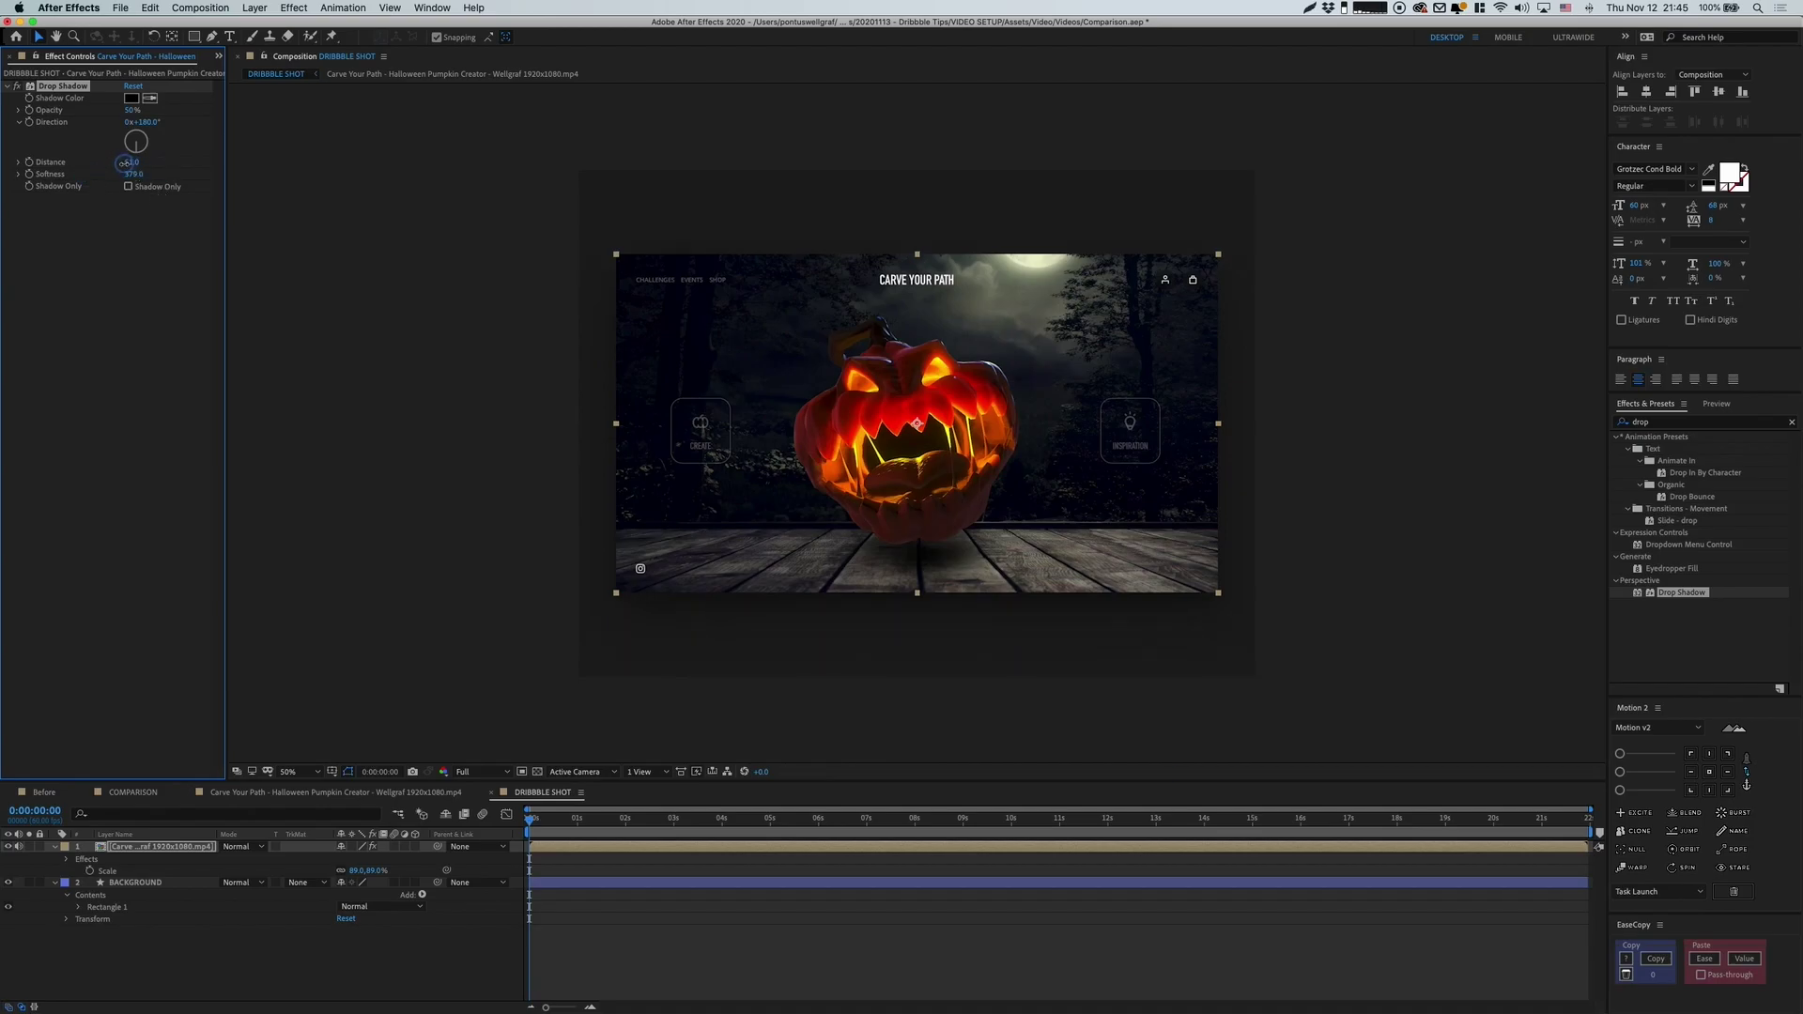
pyautogui.moveTo(129, 111); pyautogui.dragTo(118, 117)
pyautogui.press('super+shift+h')
pyautogui.click(493, 487)
# - Queue DRIBBBLE SHOT in Adobe Media Encoder with the output saved to the Desktop
pyautogui.click(200, 7)
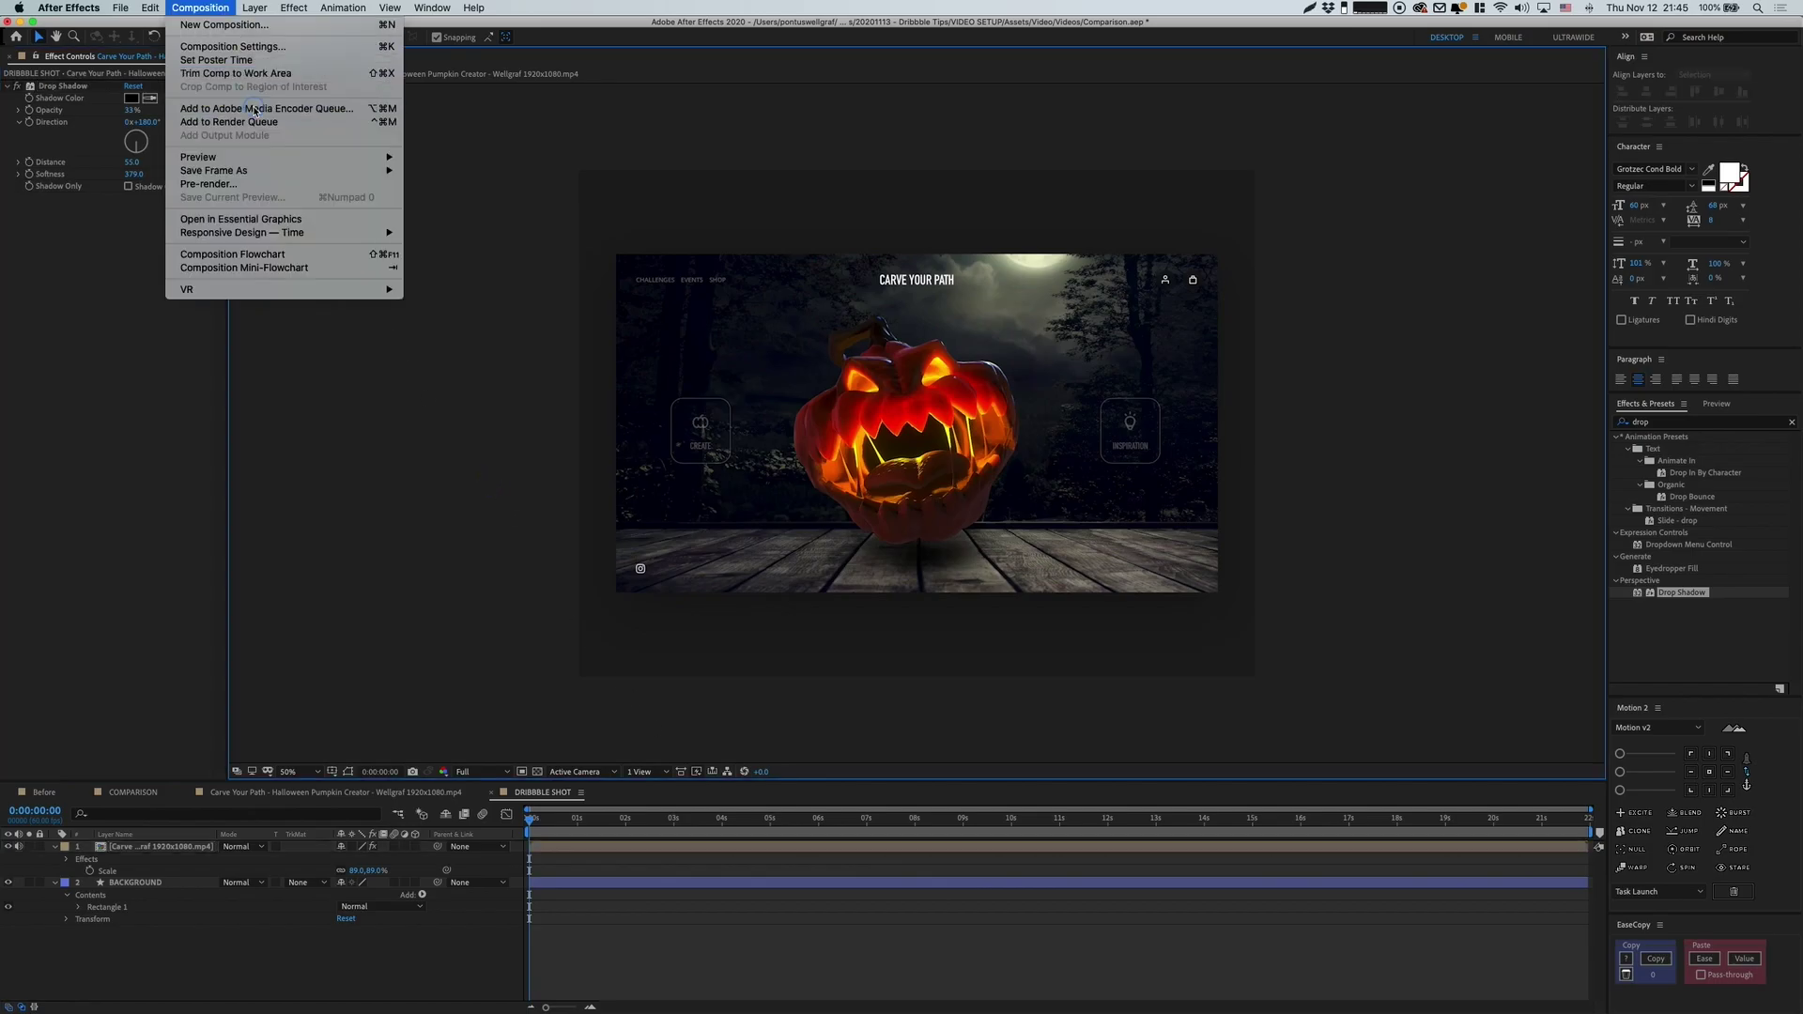
pyautogui.click(255, 109)
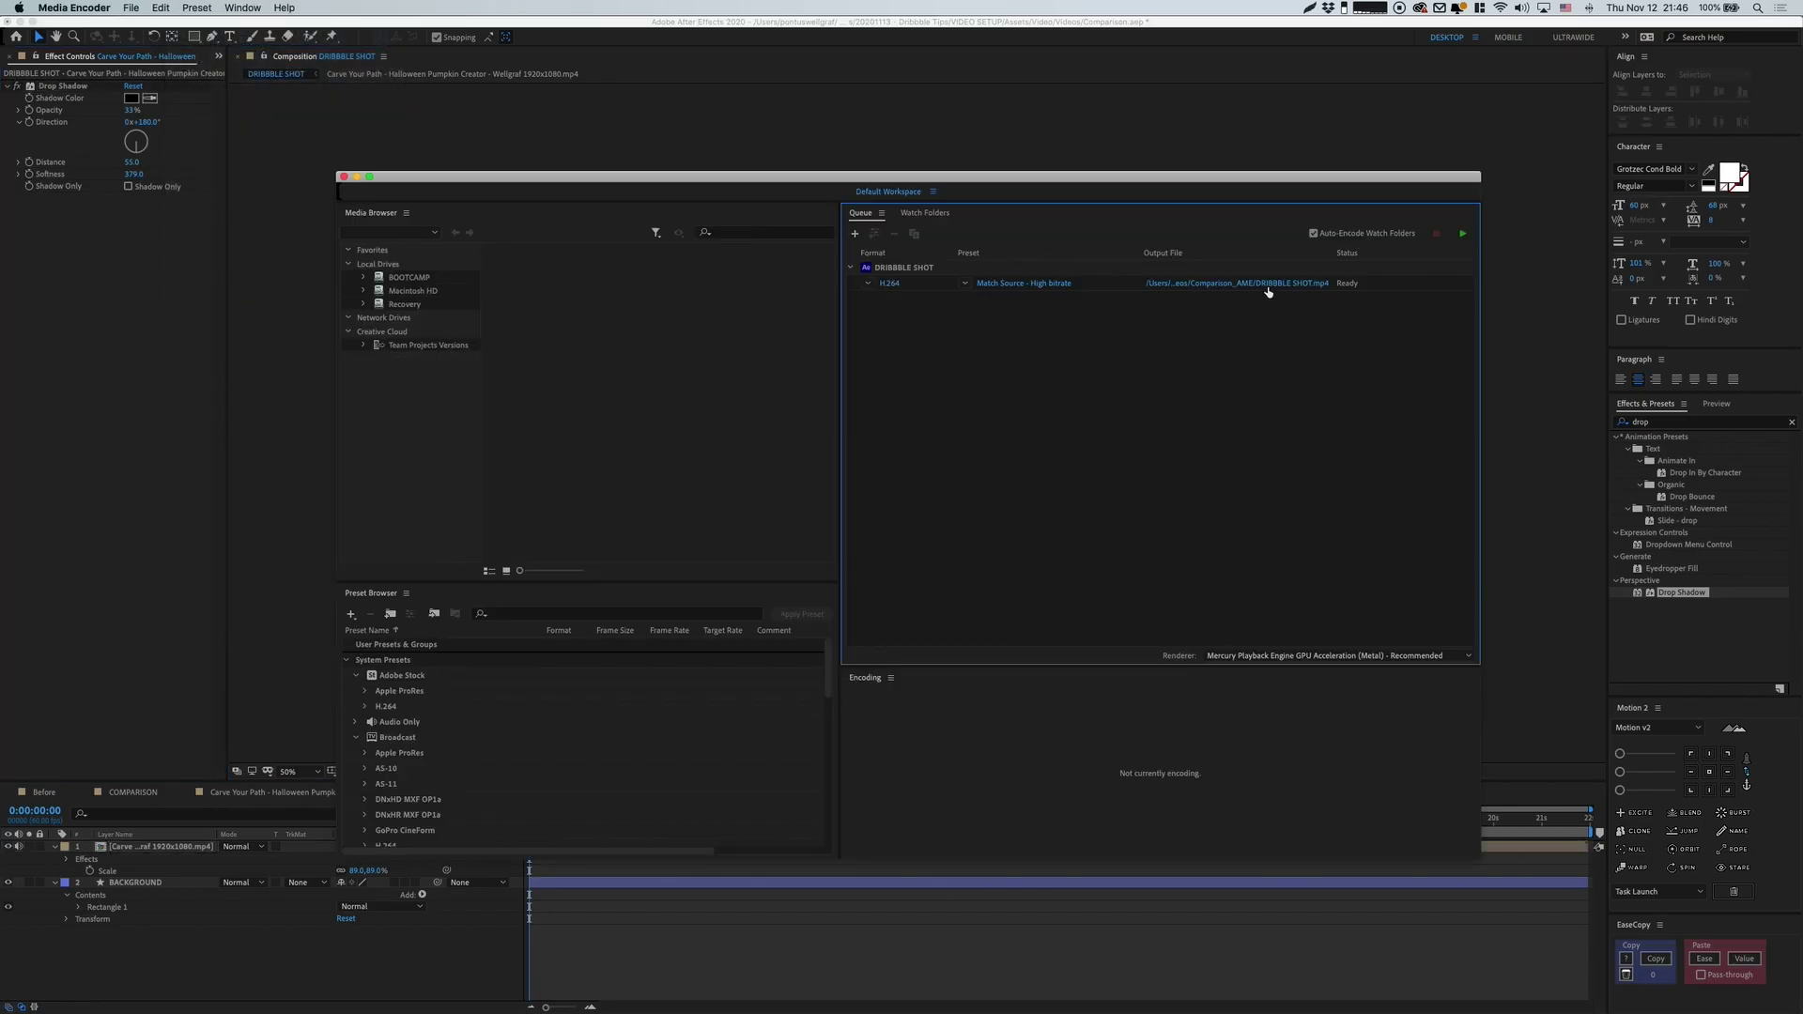
pyautogui.click(1268, 285)
pyautogui.click(438, 287)
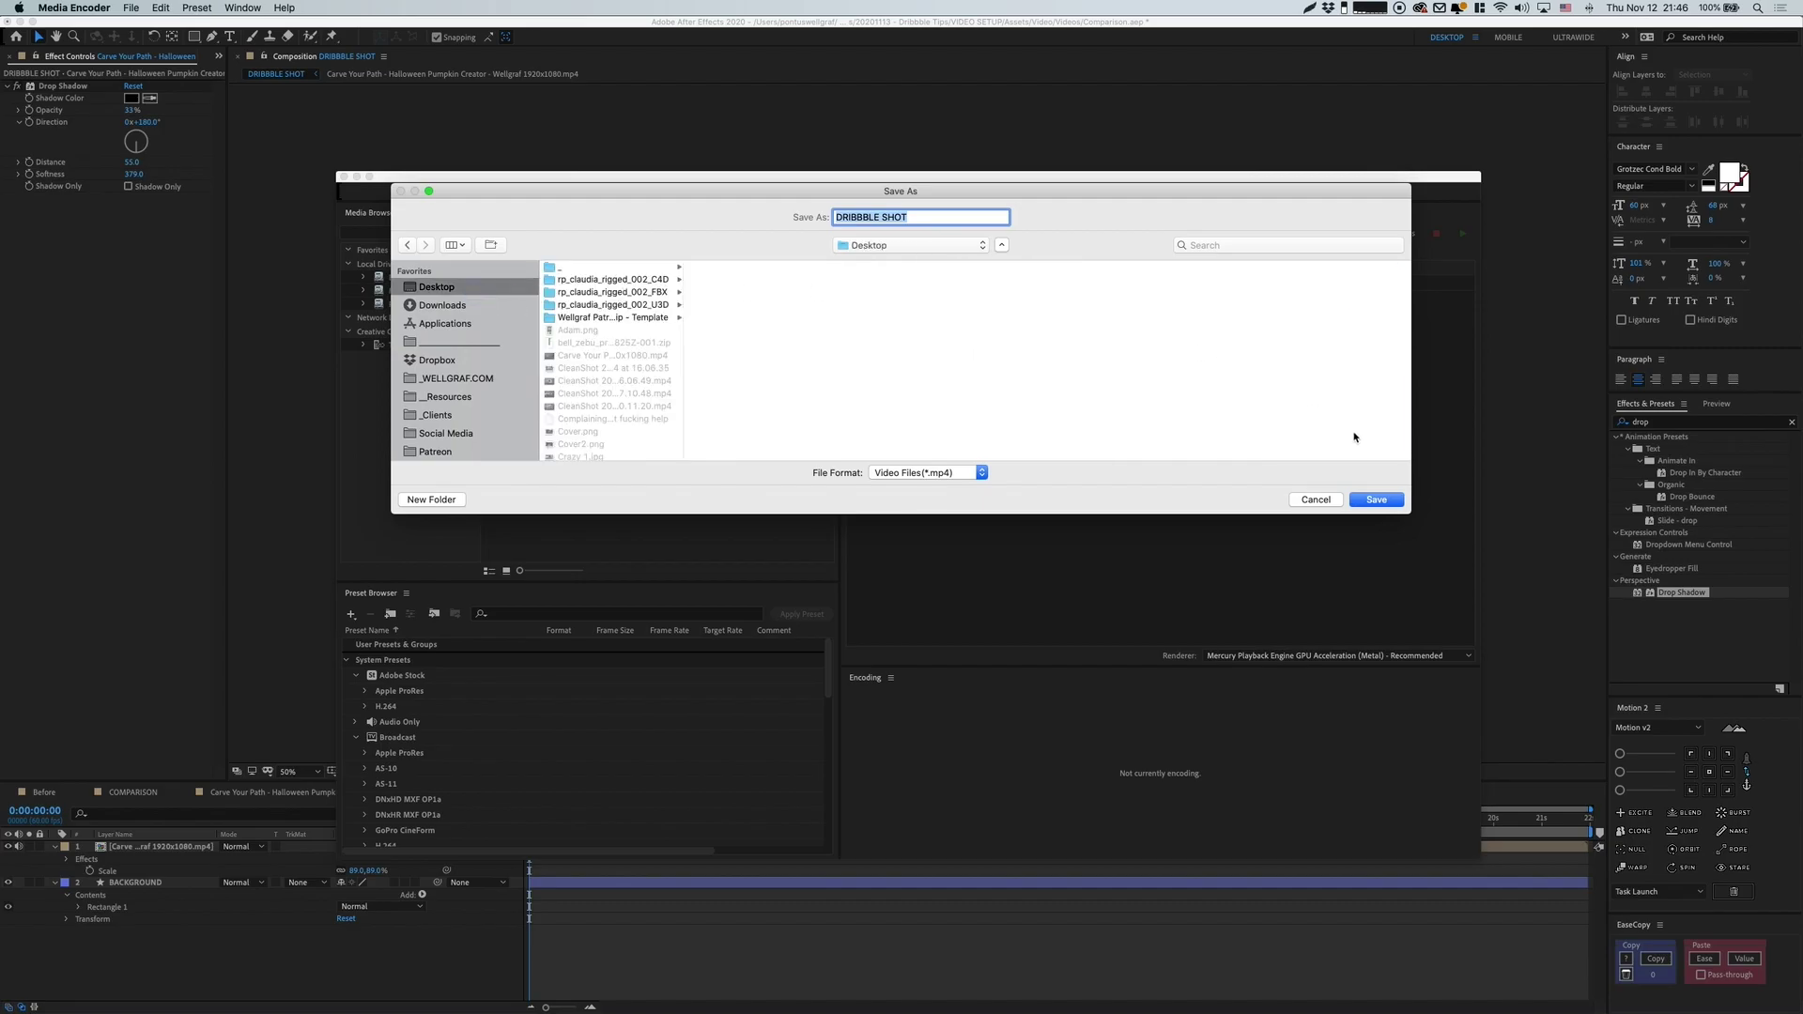
pyautogui.click(1394, 501)
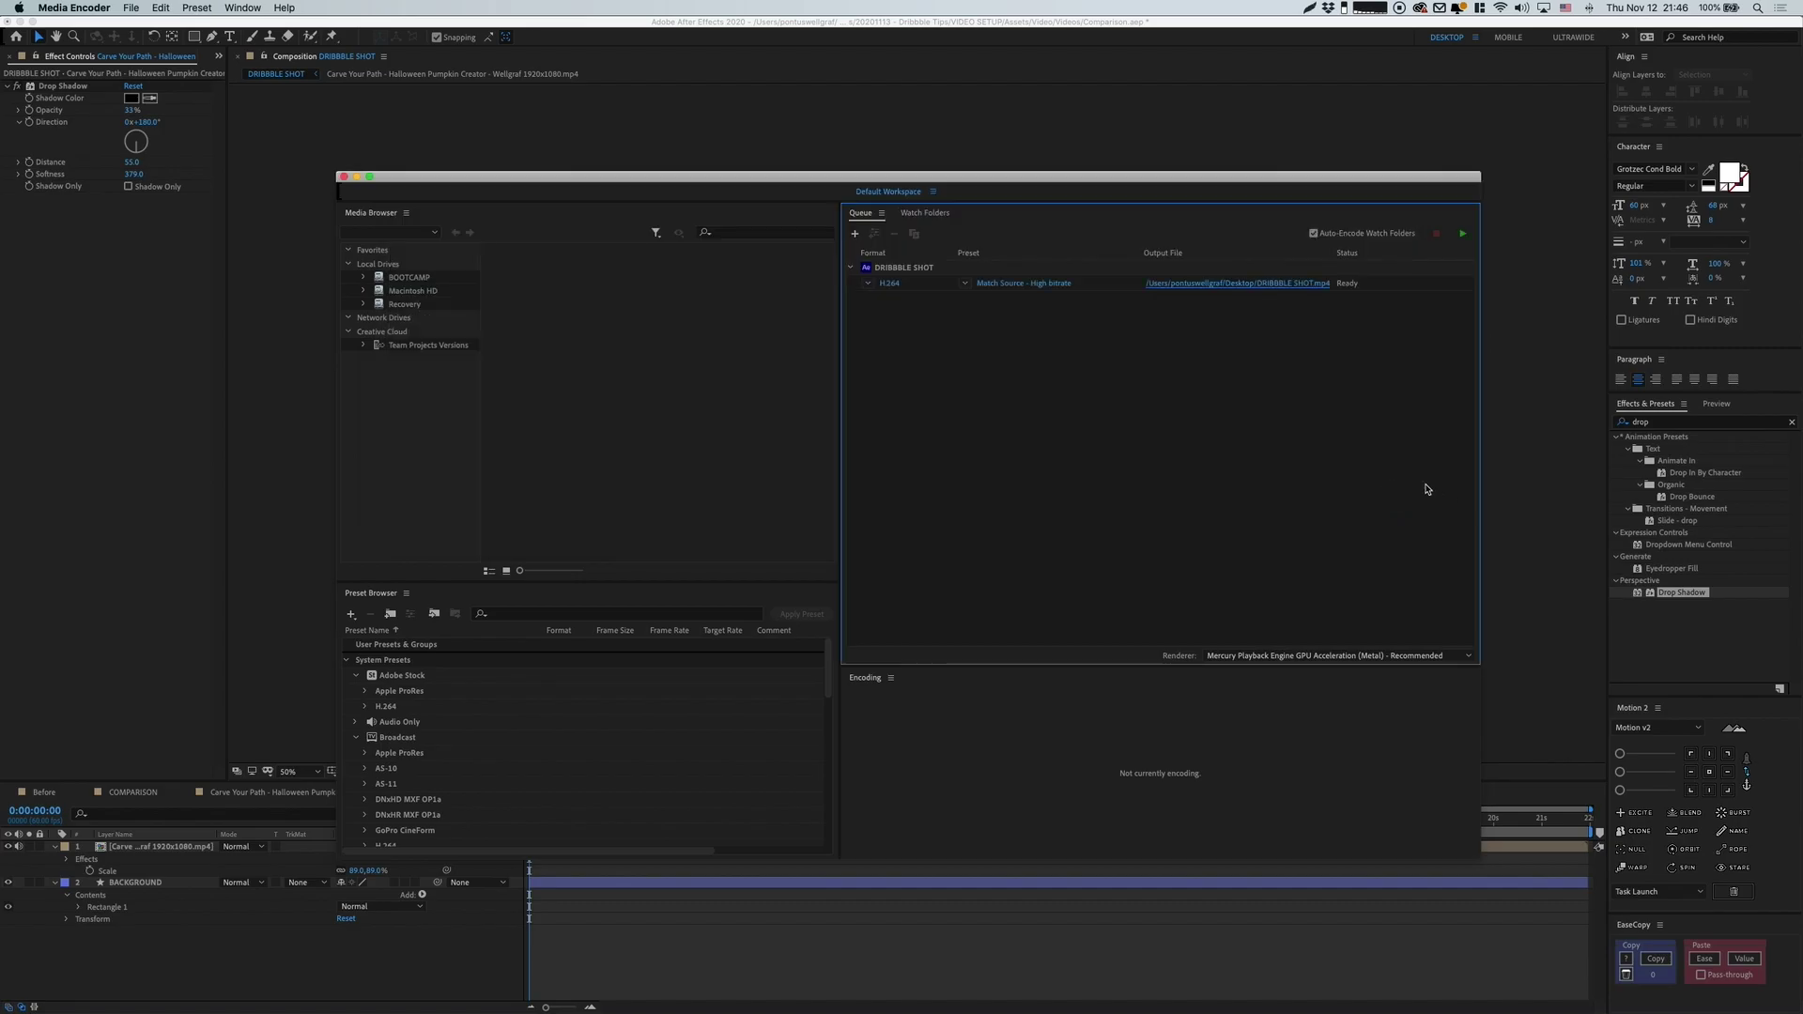
# - Set the H.264 export to 1600x1200 with a lowered target bitrate and start encoding
pyautogui.click(1049, 284)
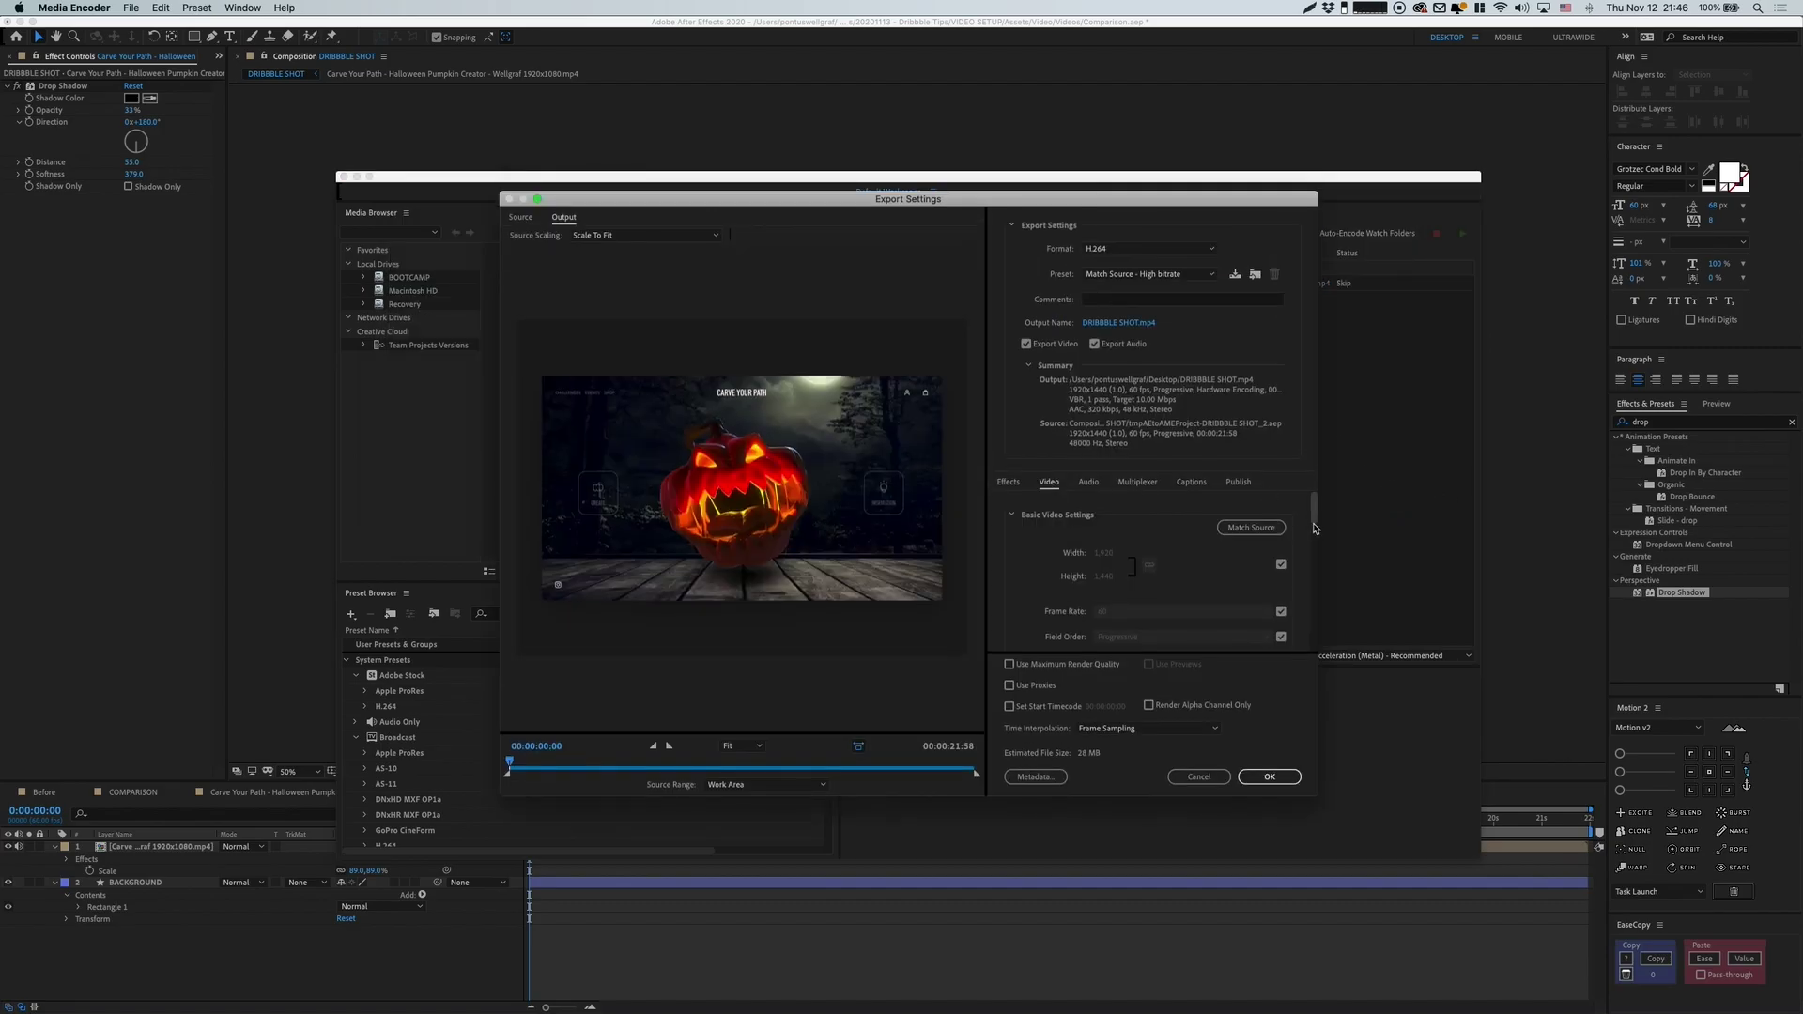
pyautogui.click(1281, 564)
pyautogui.click(1108, 553)
pyautogui.write('1')
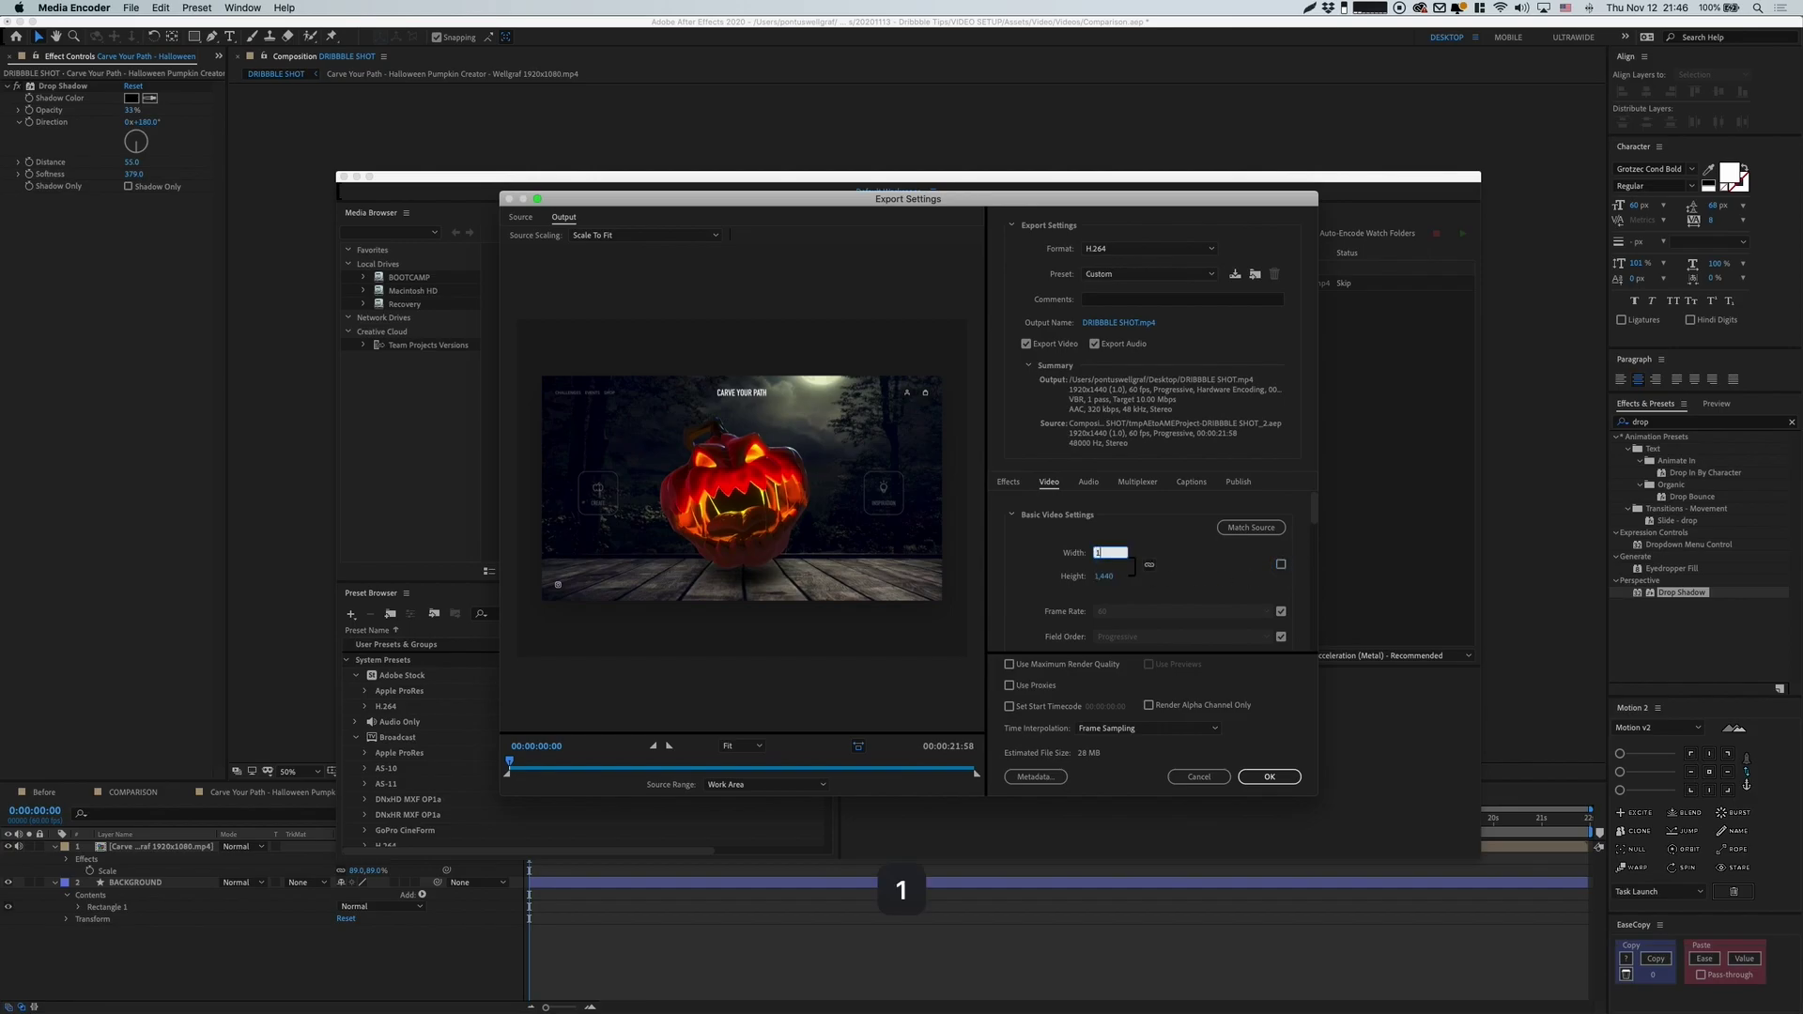
pyautogui.write(',600')
pyautogui.press('Tab')
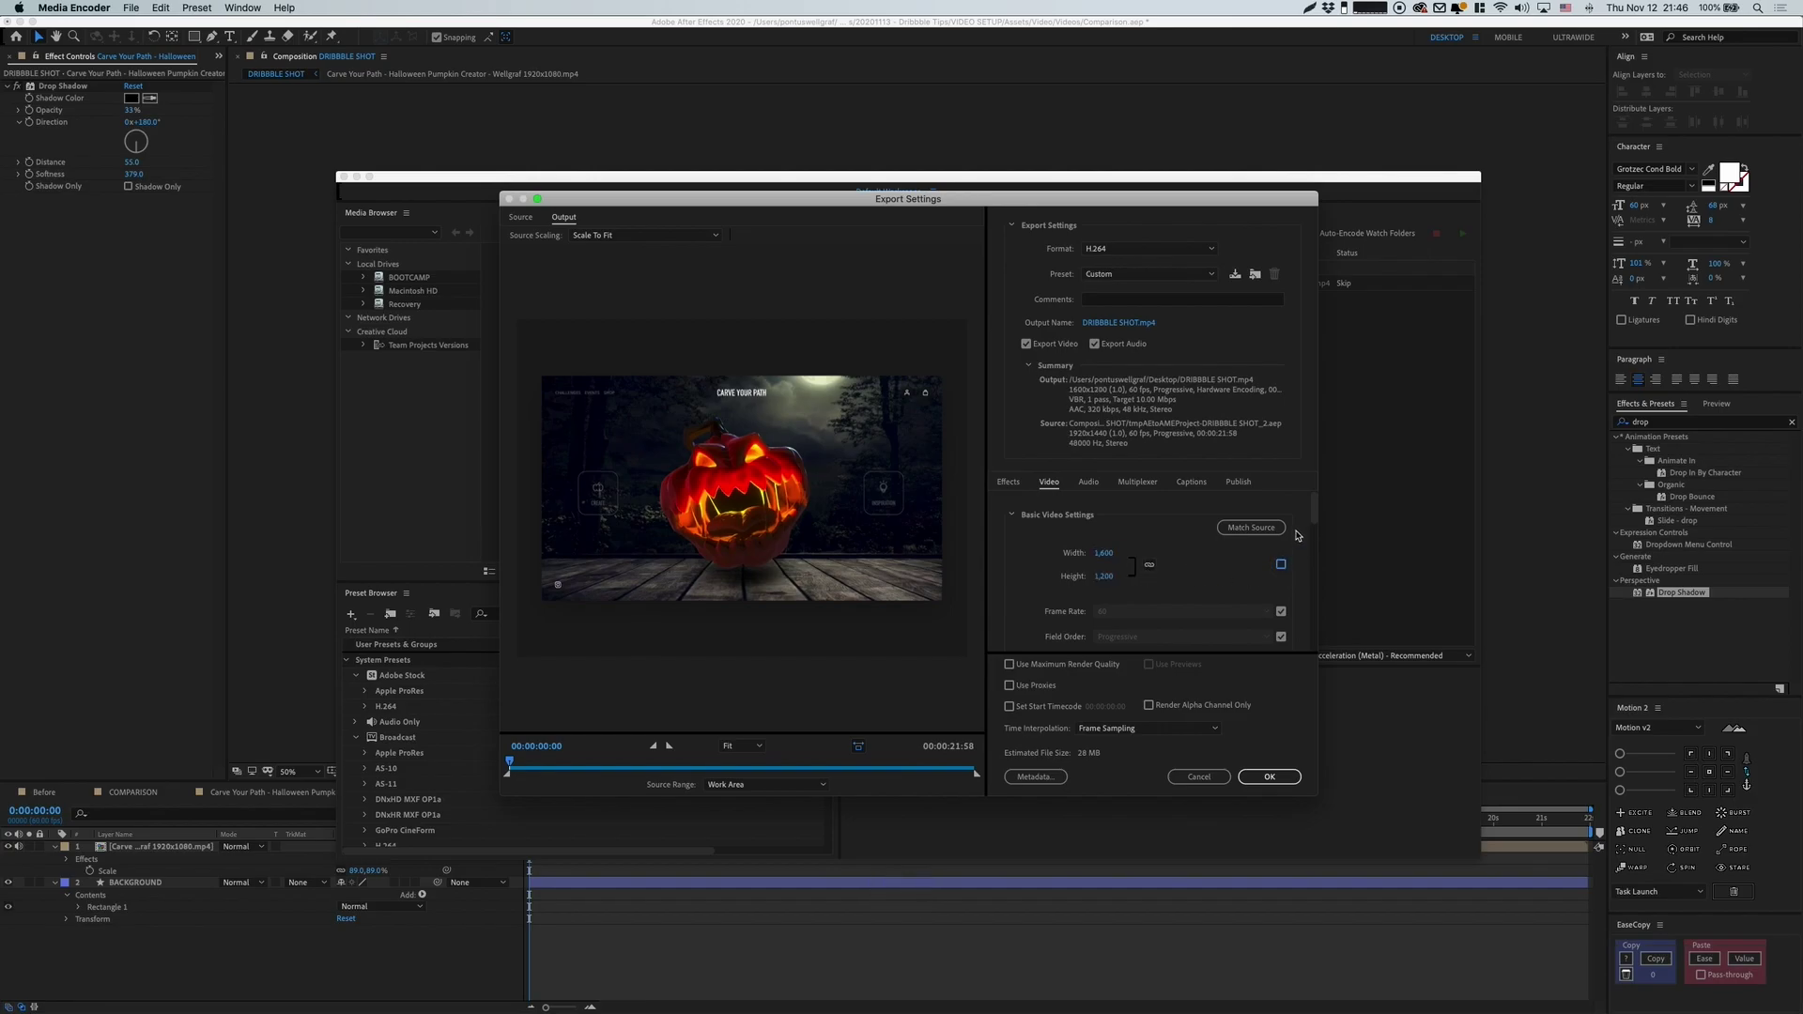
pyautogui.moveTo(1313, 508); pyautogui.dragTo(1313, 617)
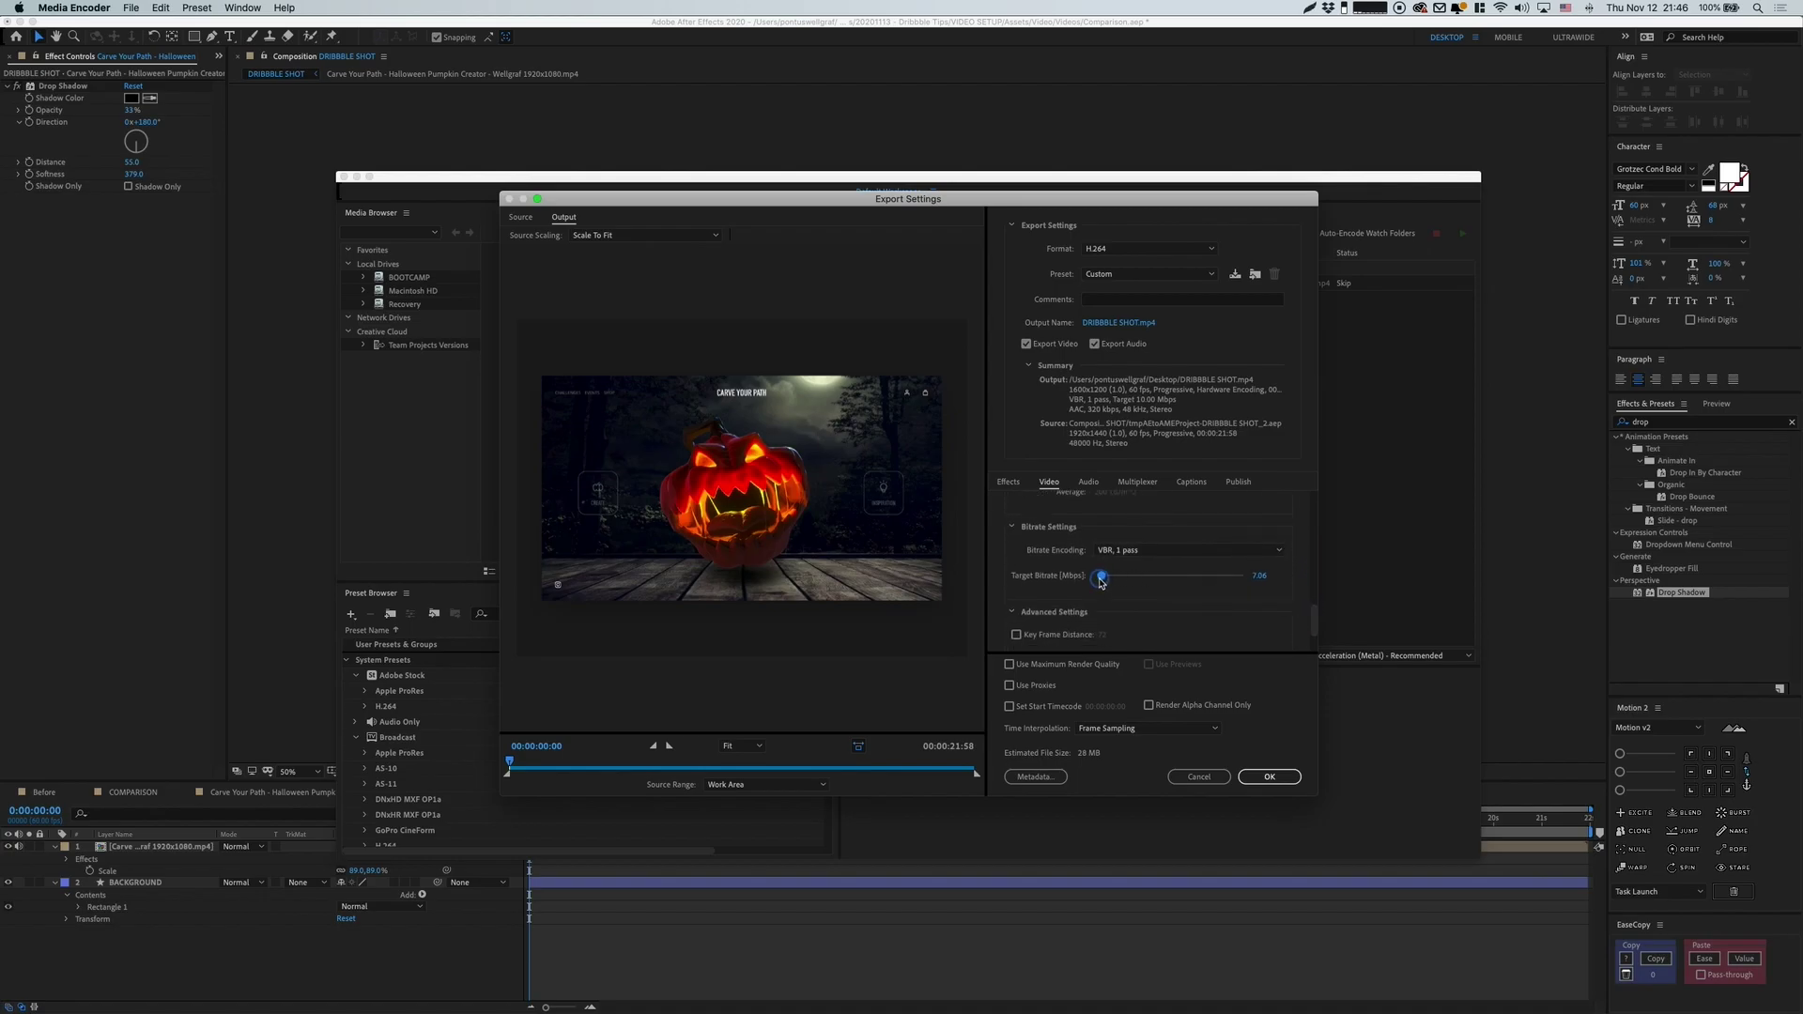
pyautogui.moveTo(1103, 576); pyautogui.dragTo(1100, 581)
pyautogui.moveTo(1104, 582); pyautogui.dragTo(1103, 583)
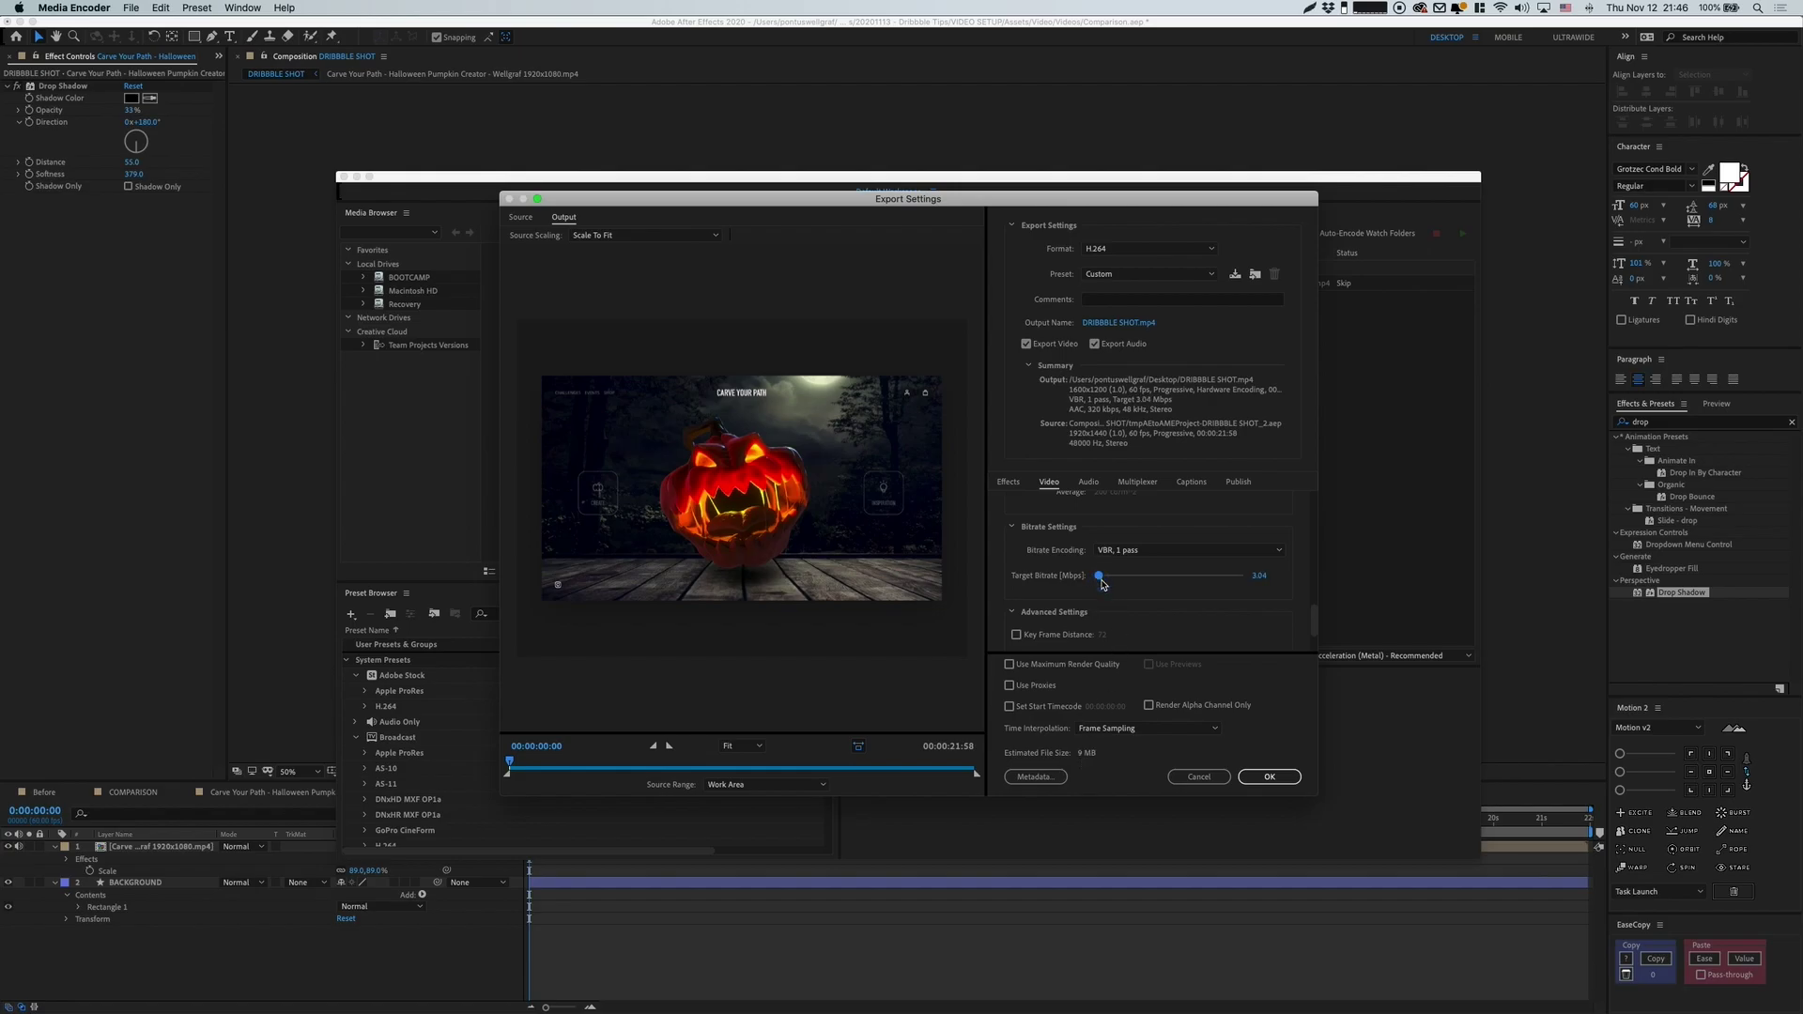
pyautogui.click(1269, 777)
pyautogui.click(1462, 233)
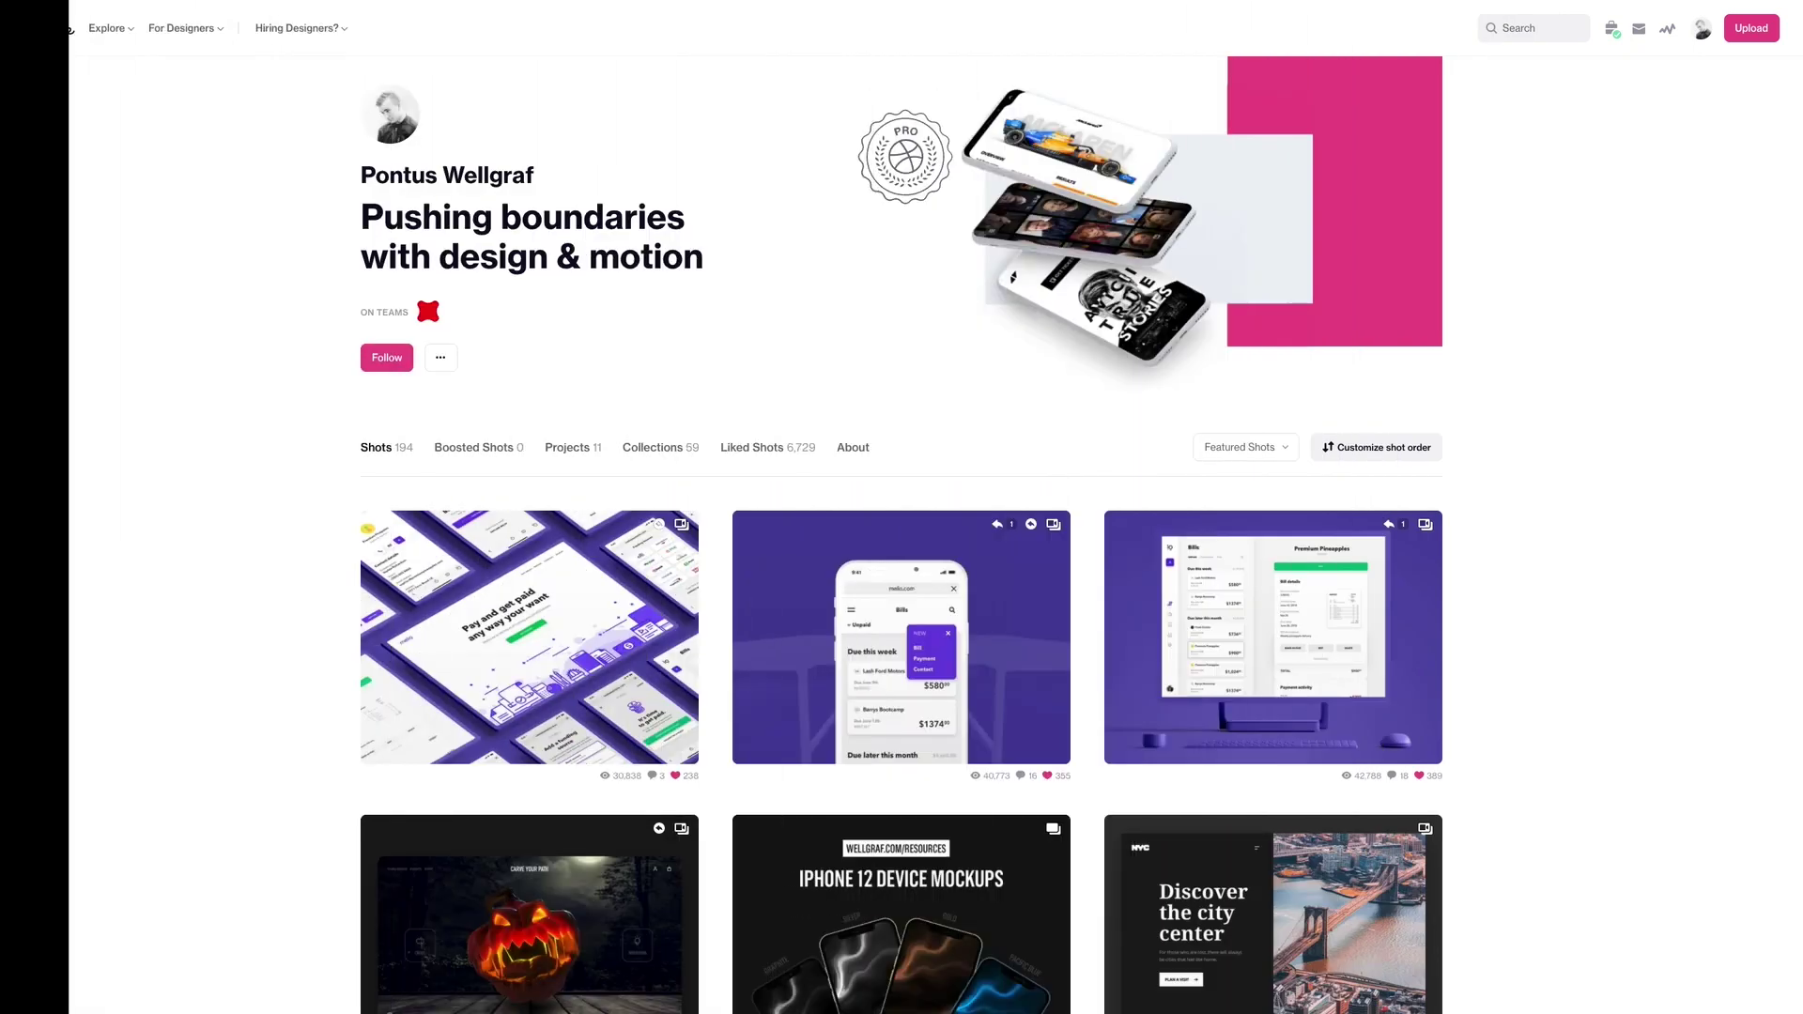
# - Scroll down the Dribbble profile's shots grid past the Carve Your Path pumpkin shot
pyautogui.moveTo(495, 712)
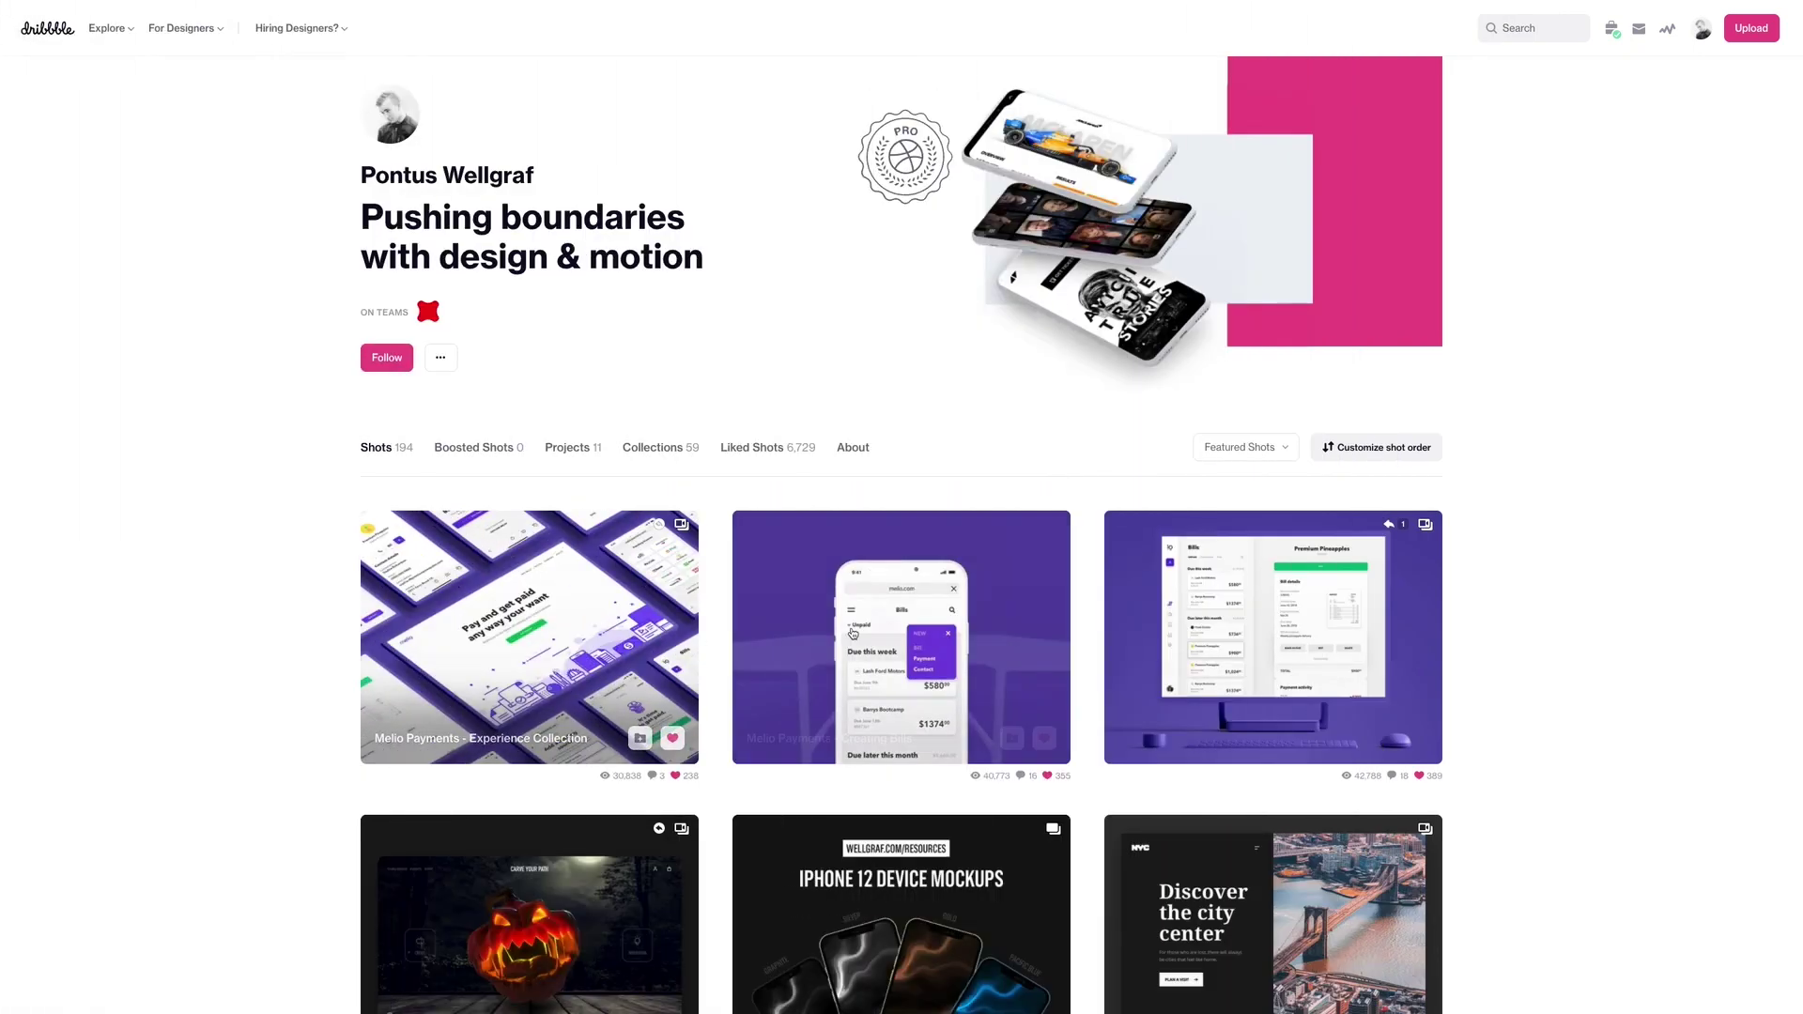
pyautogui.moveTo(904, 632)
pyautogui.moveTo(1325, 672)
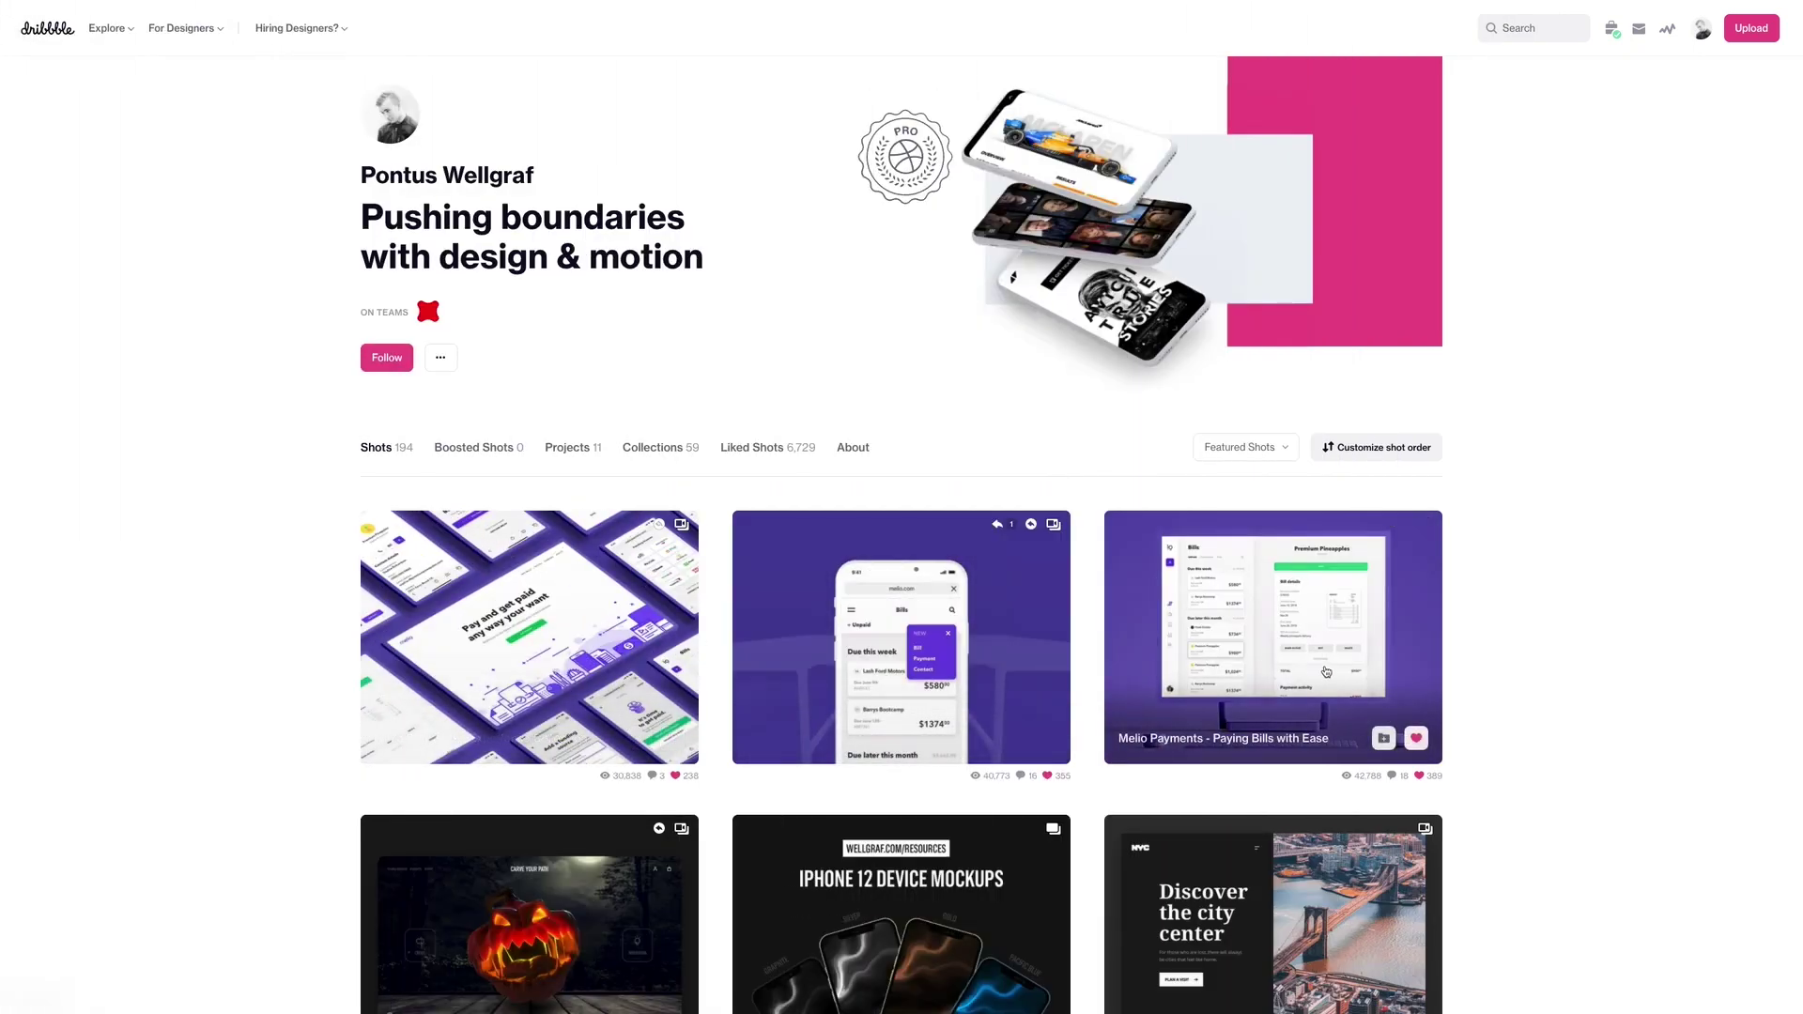
pyautogui.scroll(-5, 1325, 671)
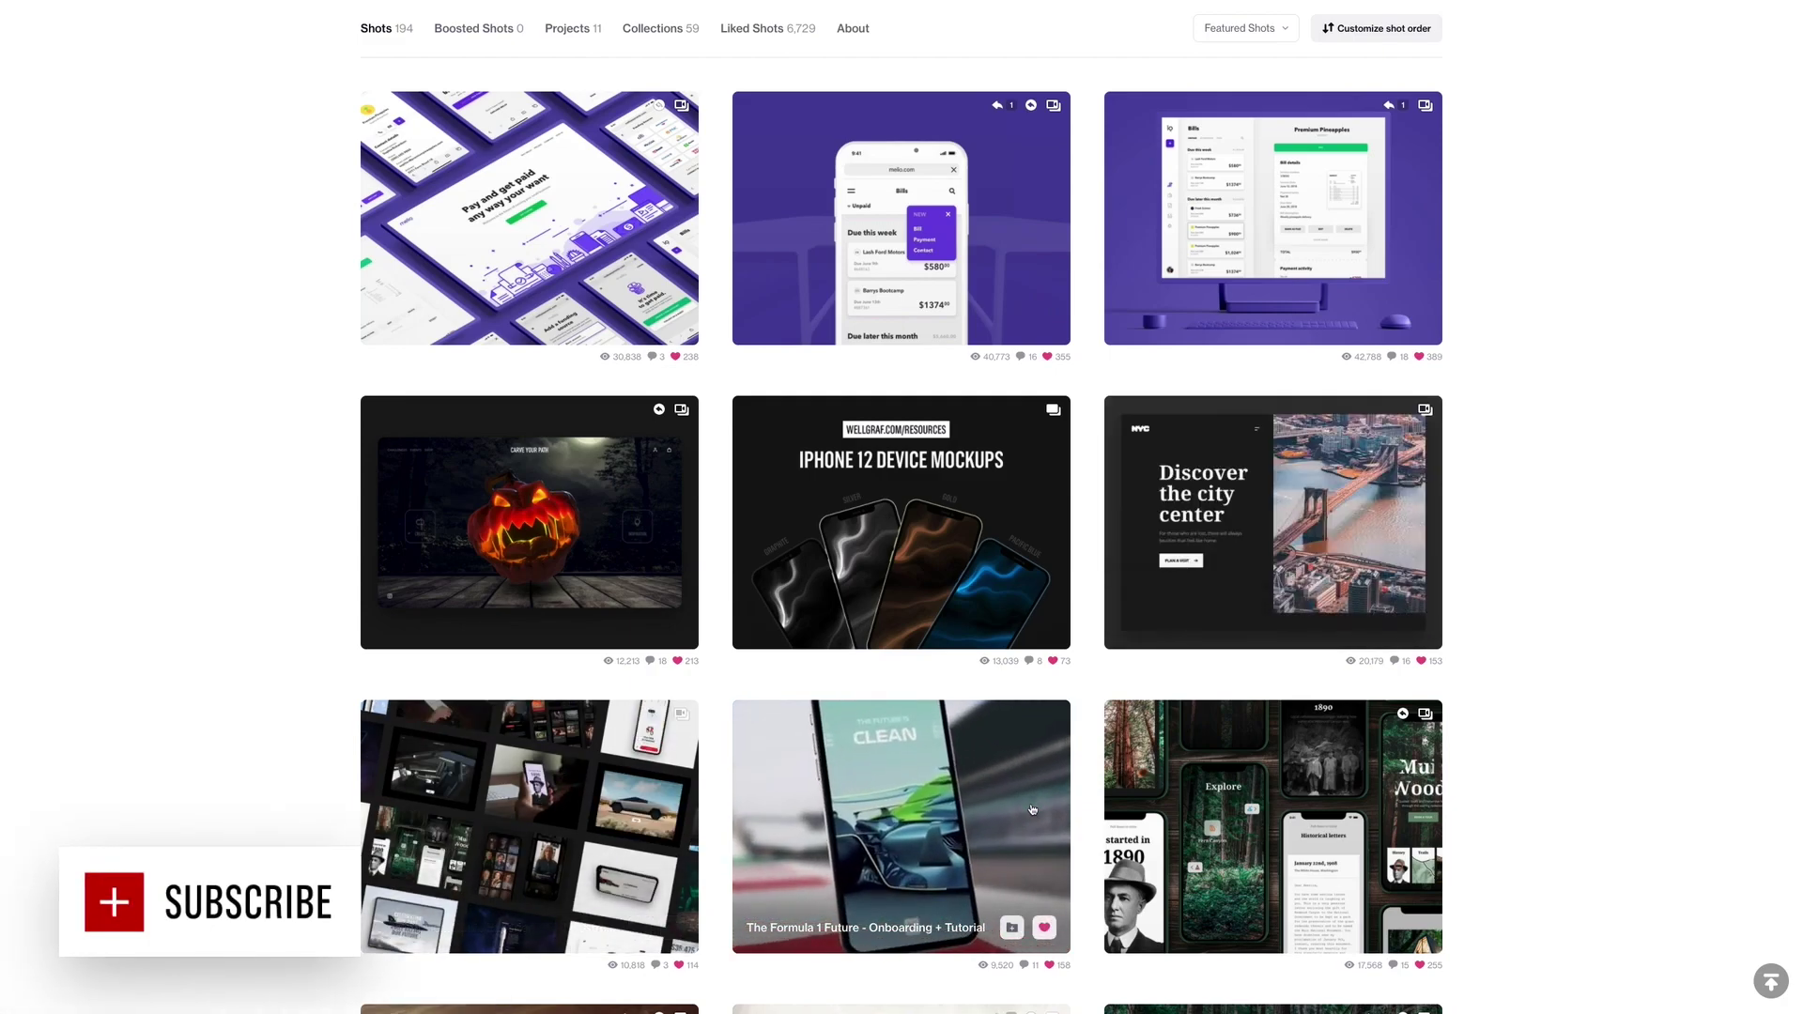
pyautogui.scroll(-5, 1229, 799)
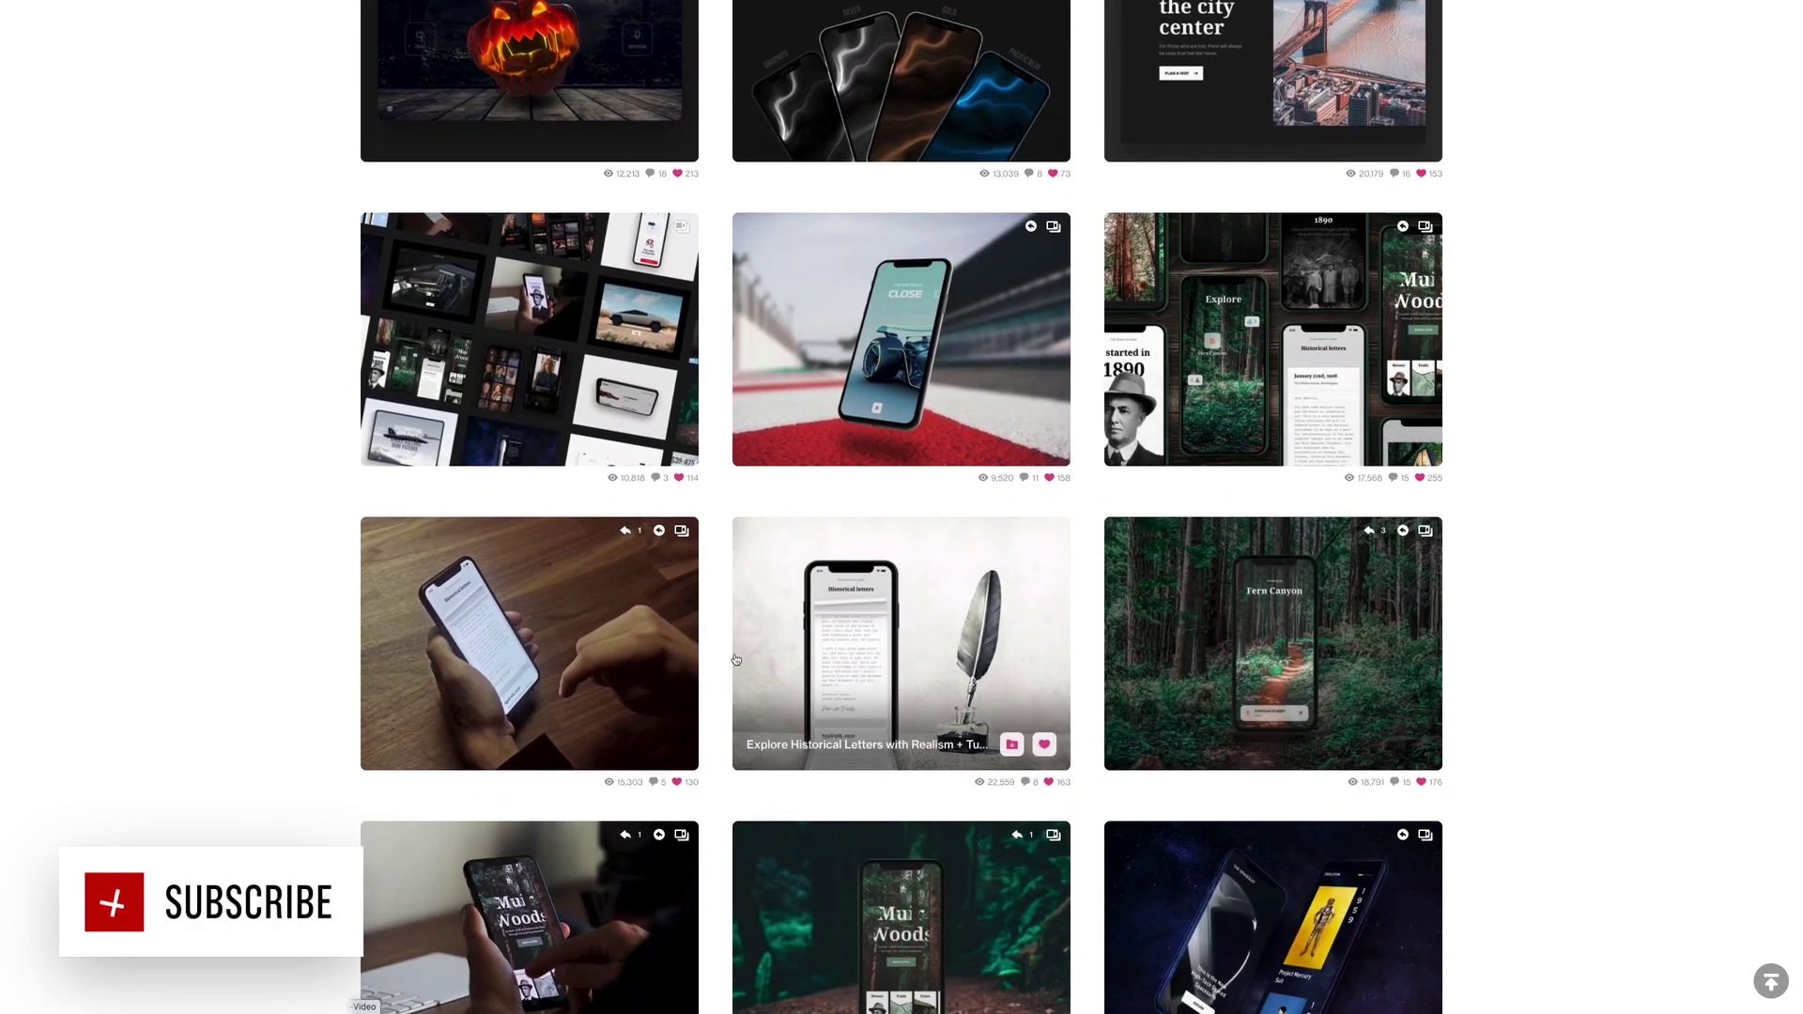
pyautogui.scroll(-2, 580, 680)
pyautogui.scroll(-2, 579, 680)
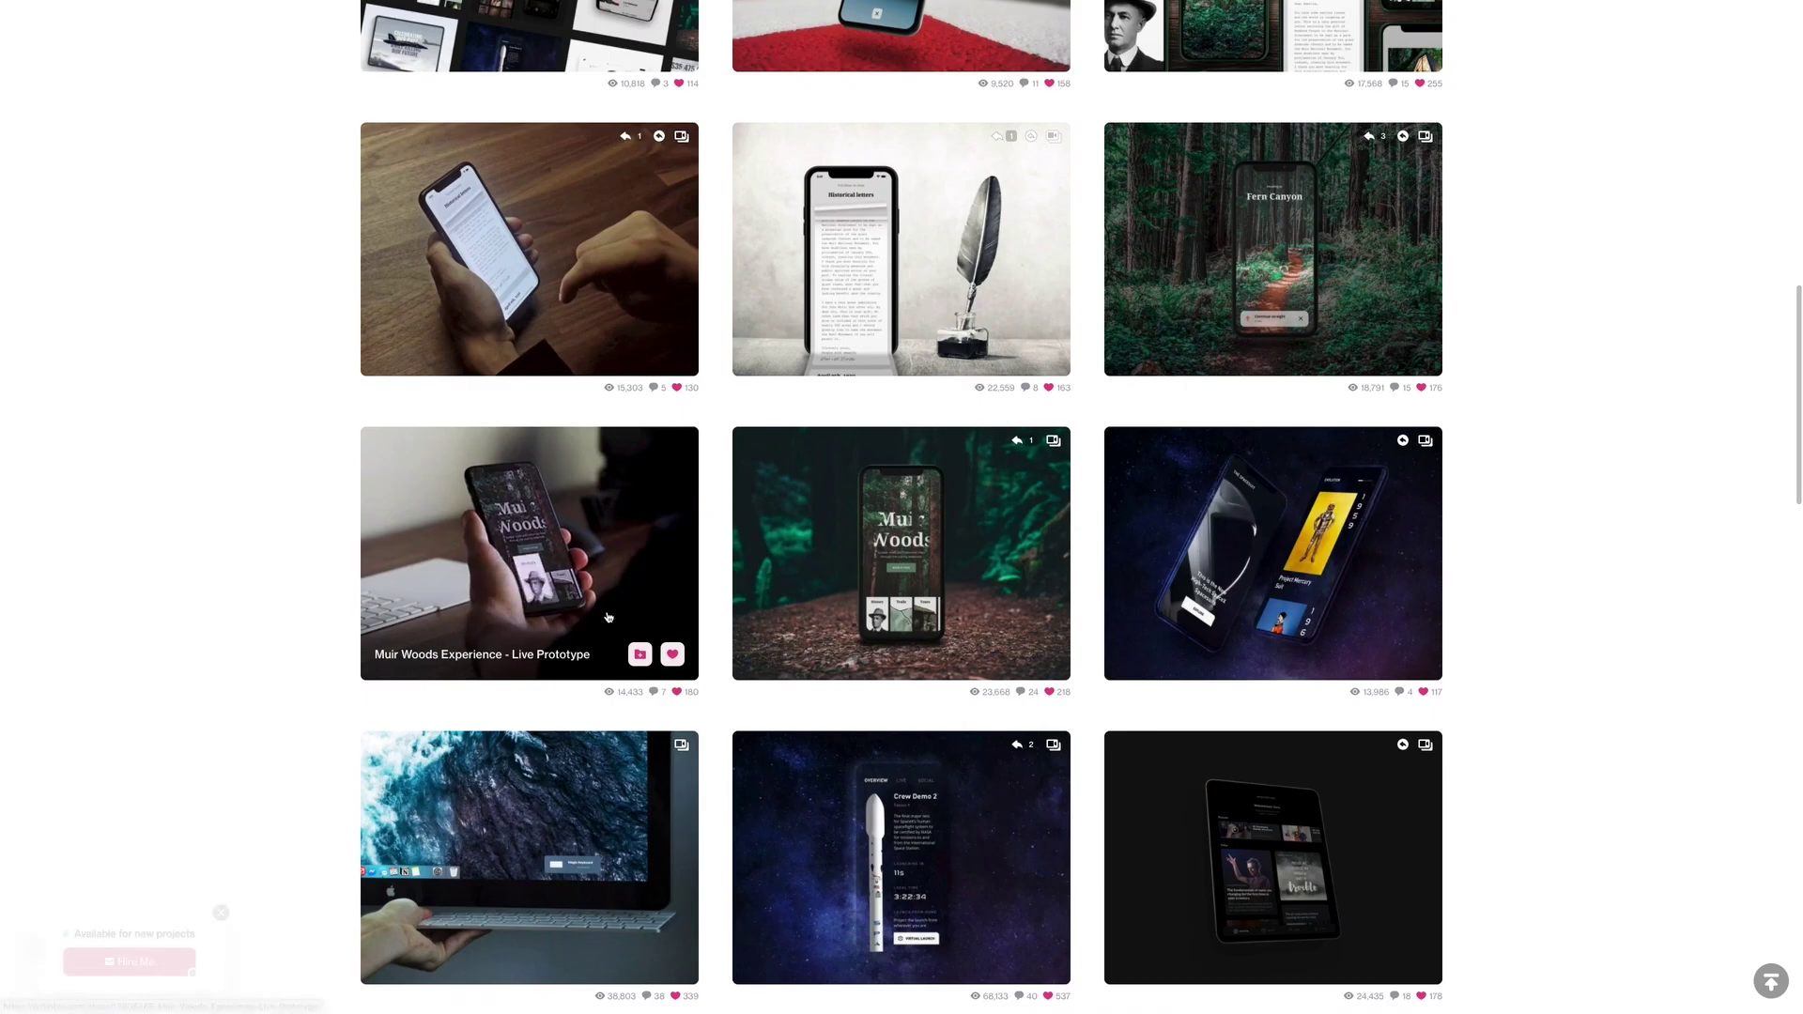